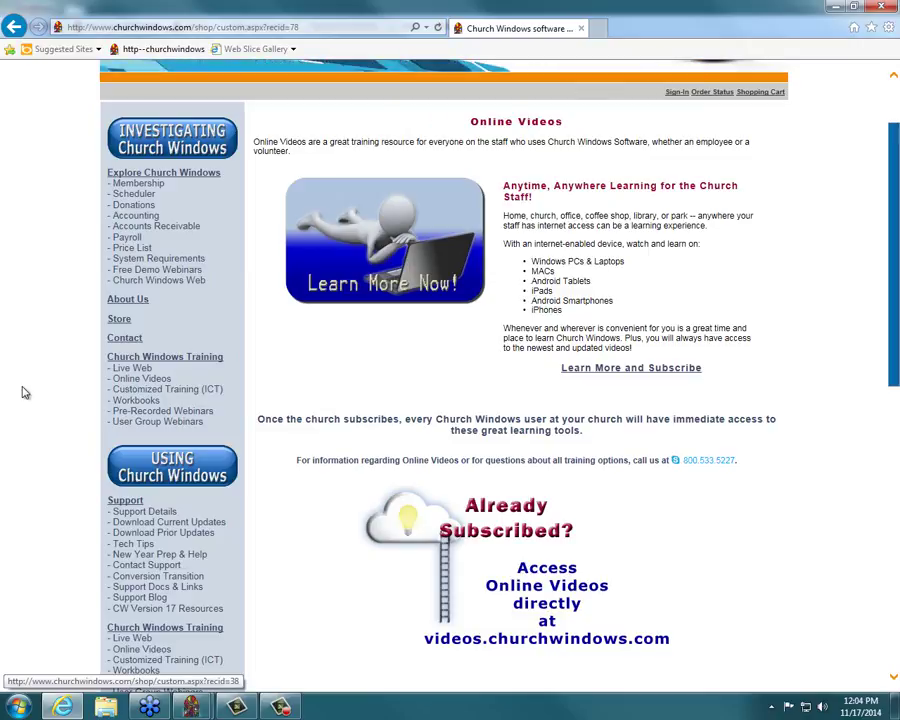
Step: Open the CW Version 17 Resources page and look through its movies and webinar listings
scroll(58, 424, down, 1)
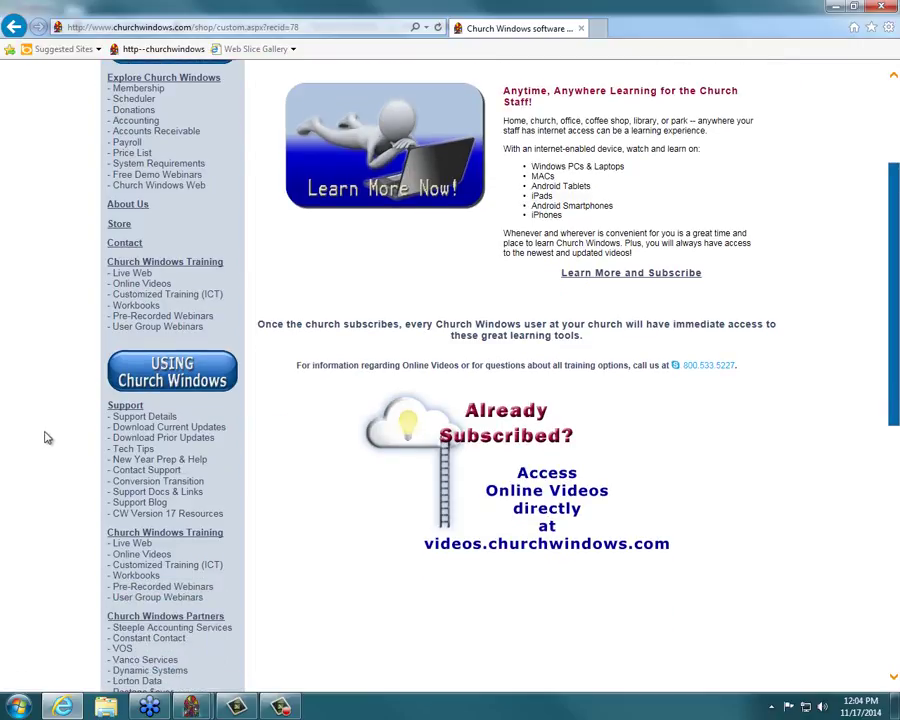
scroll(40, 445, down, 1)
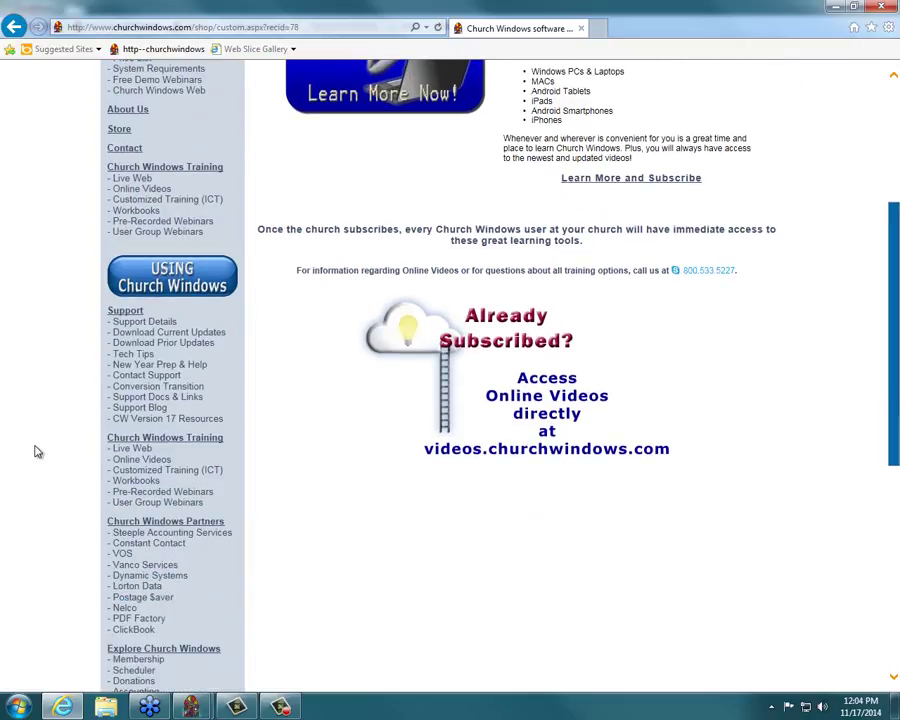
click(133, 421)
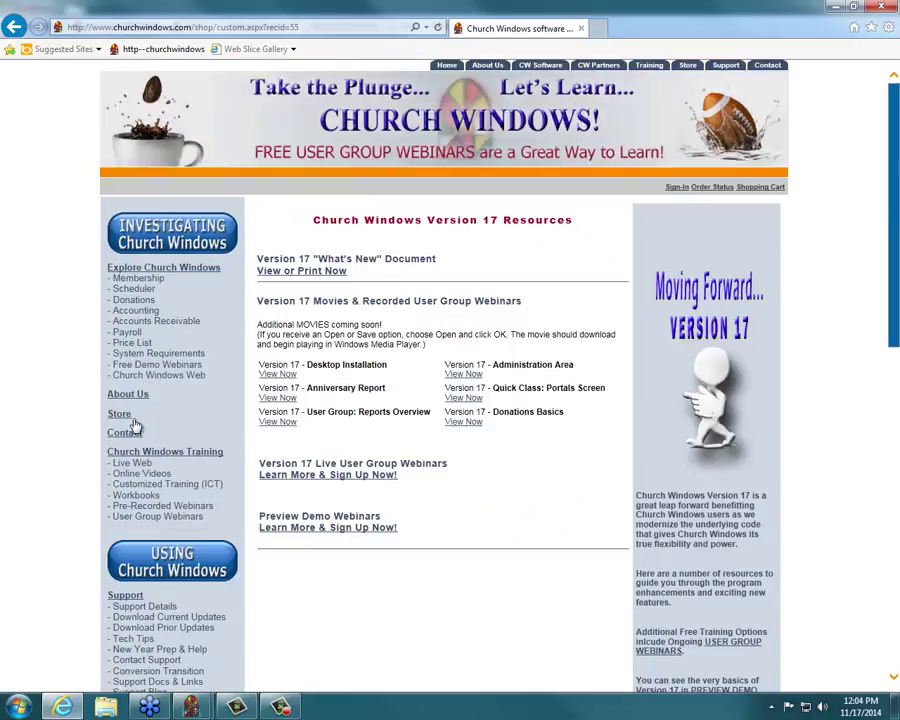
scroll(89, 485, down, 1)
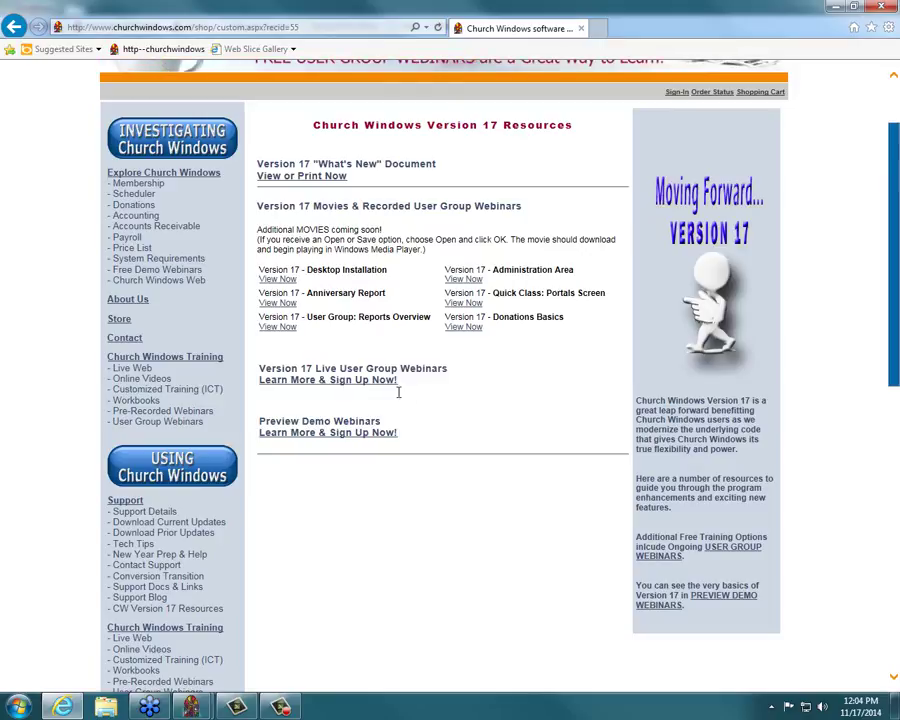
Step: Close the browser, bring up the Church Windows main window and open the Donations module
click(894, 7)
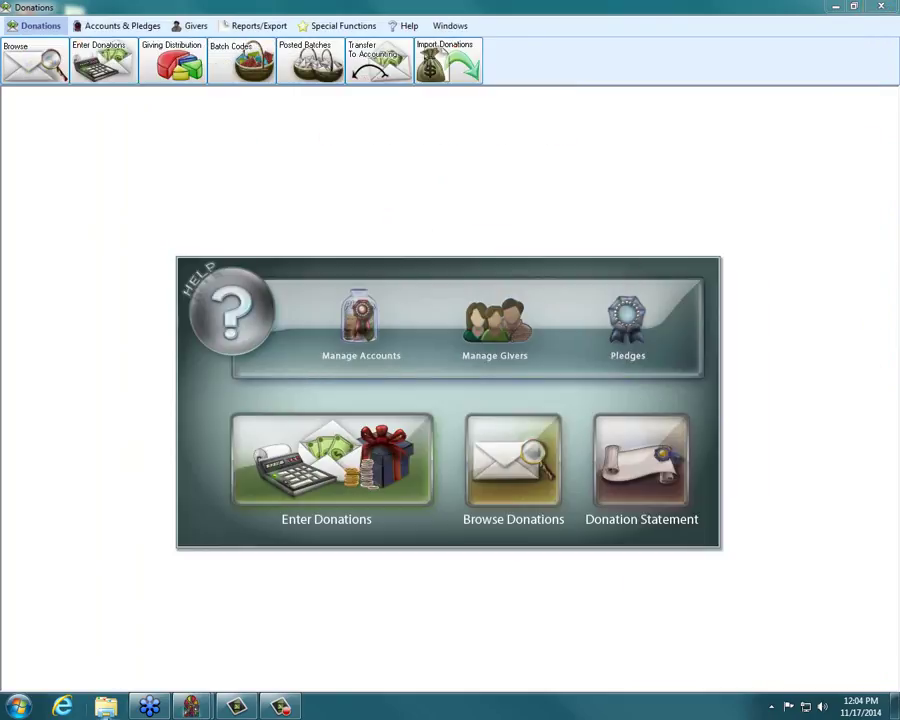
mouse_move(190, 706)
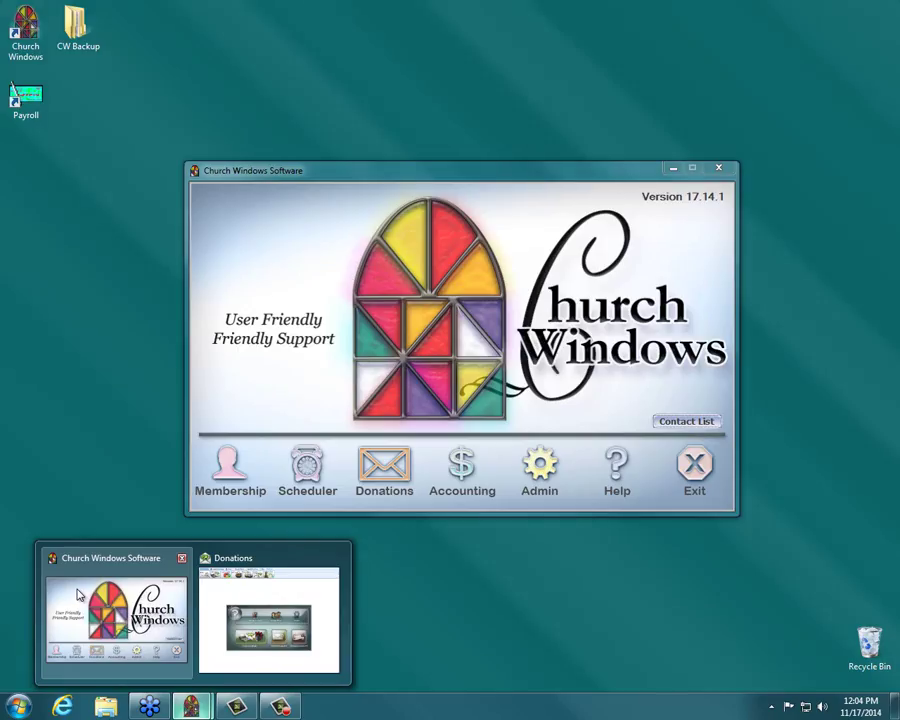
click(80, 594)
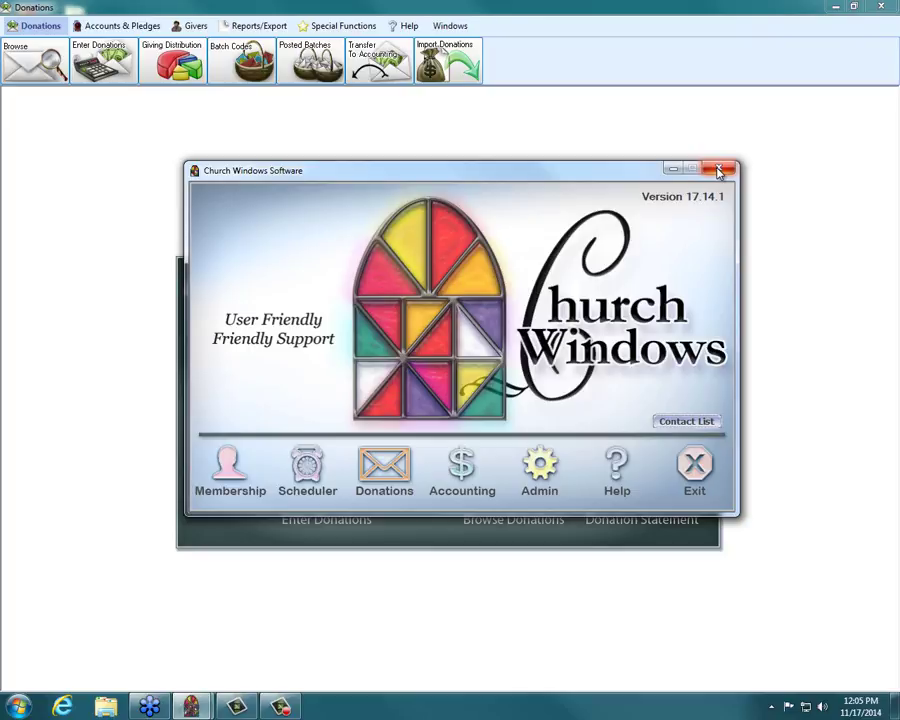
click(380, 489)
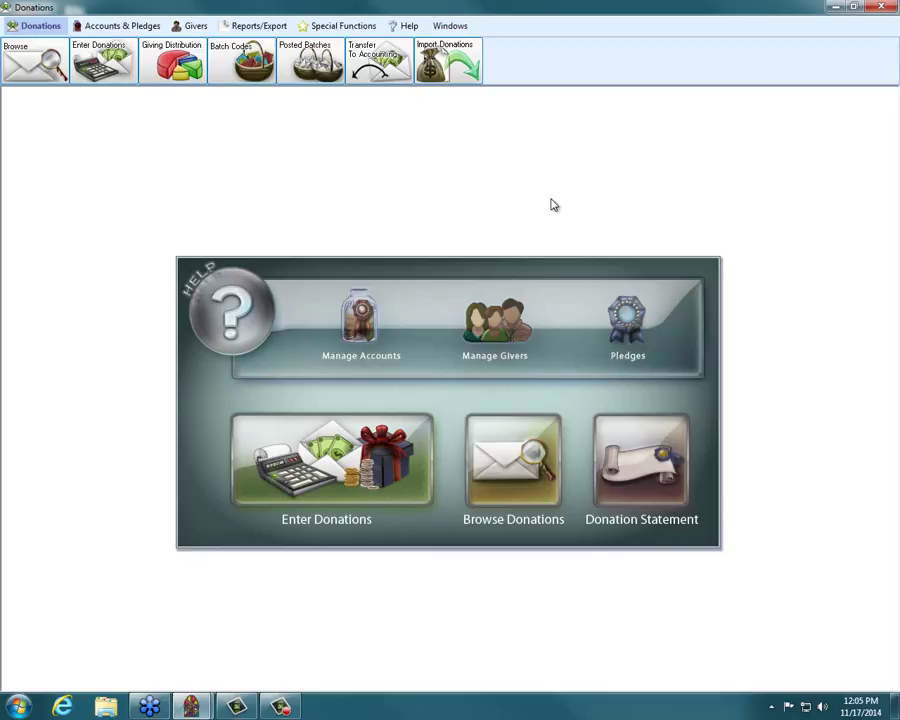
Step: Open the Giving Accounts window for managing accounts and move it slightly lower in the Donations workspace
click(196, 27)
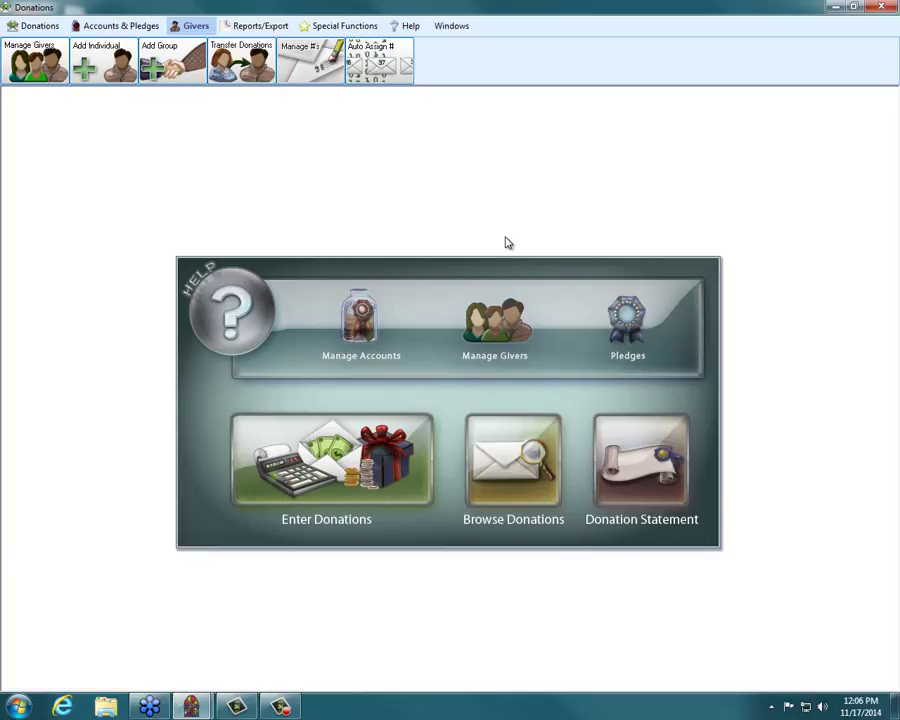
click(357, 343)
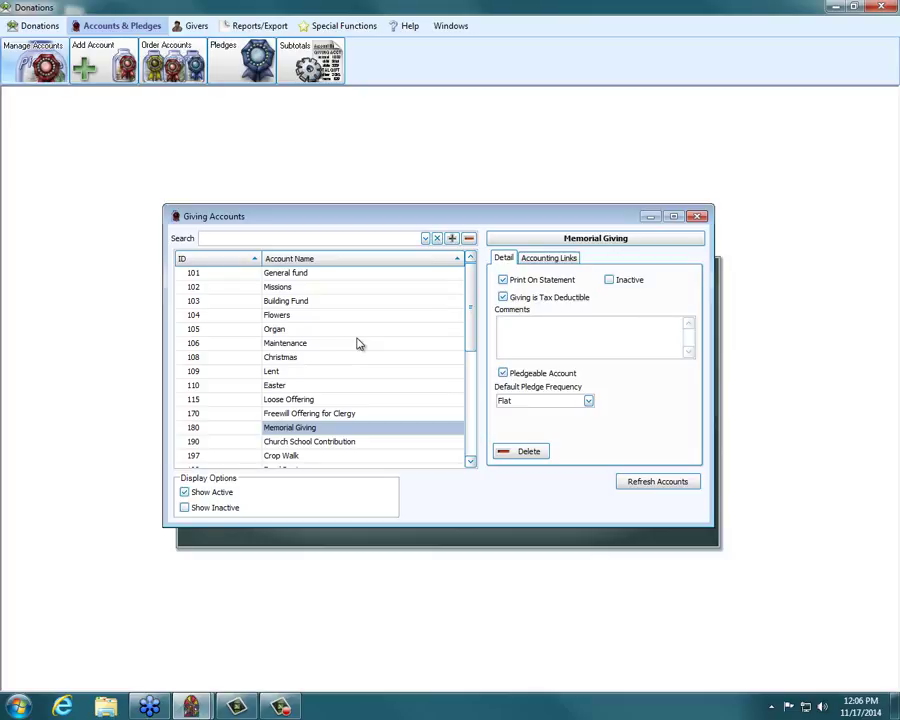
click(698, 217)
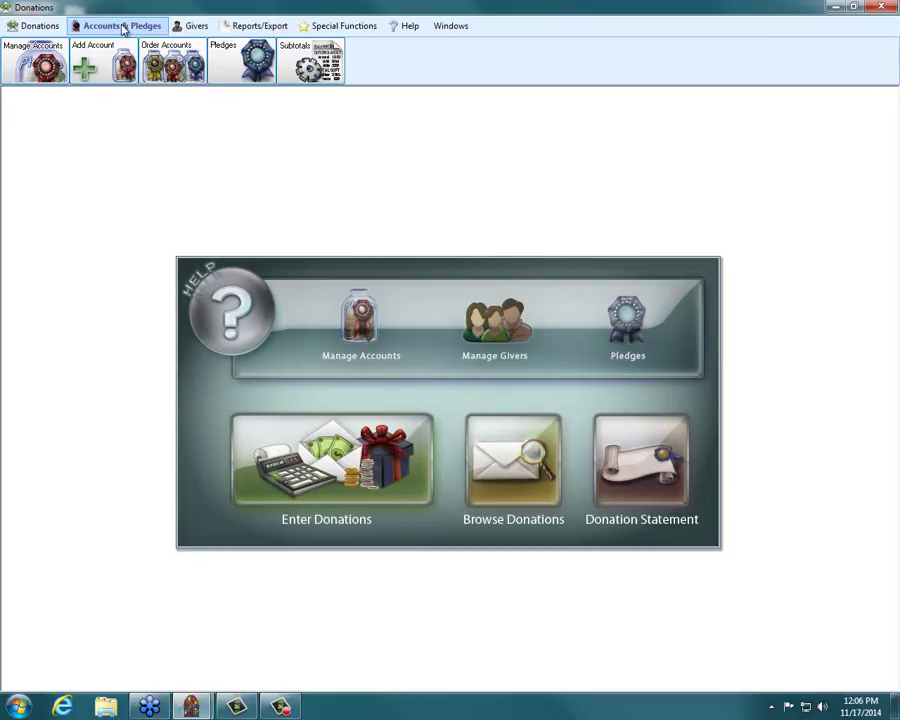
click(31, 60)
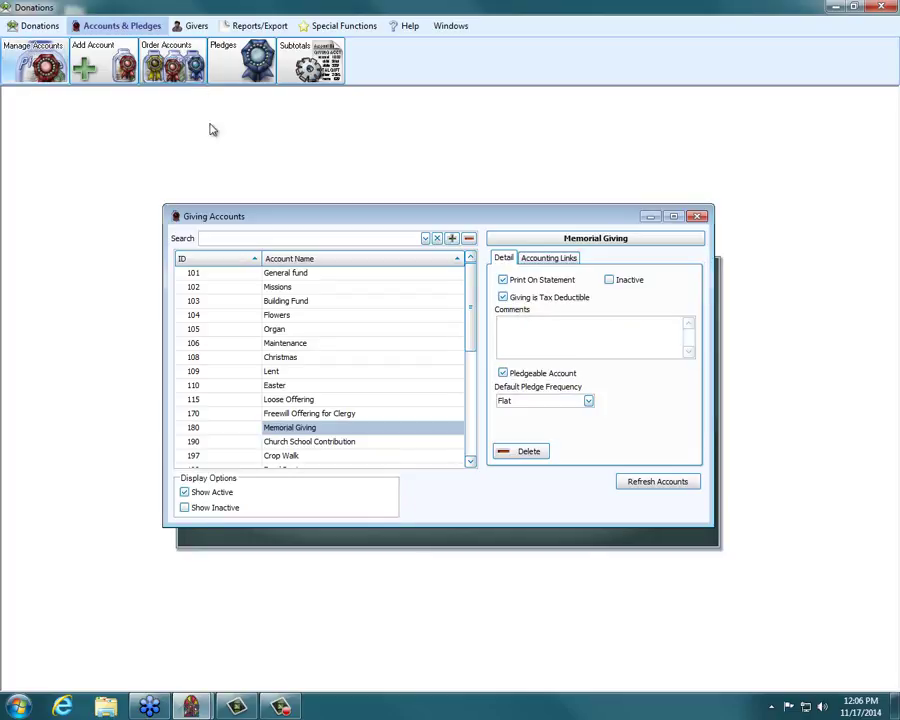
drag(399, 222, 409, 249)
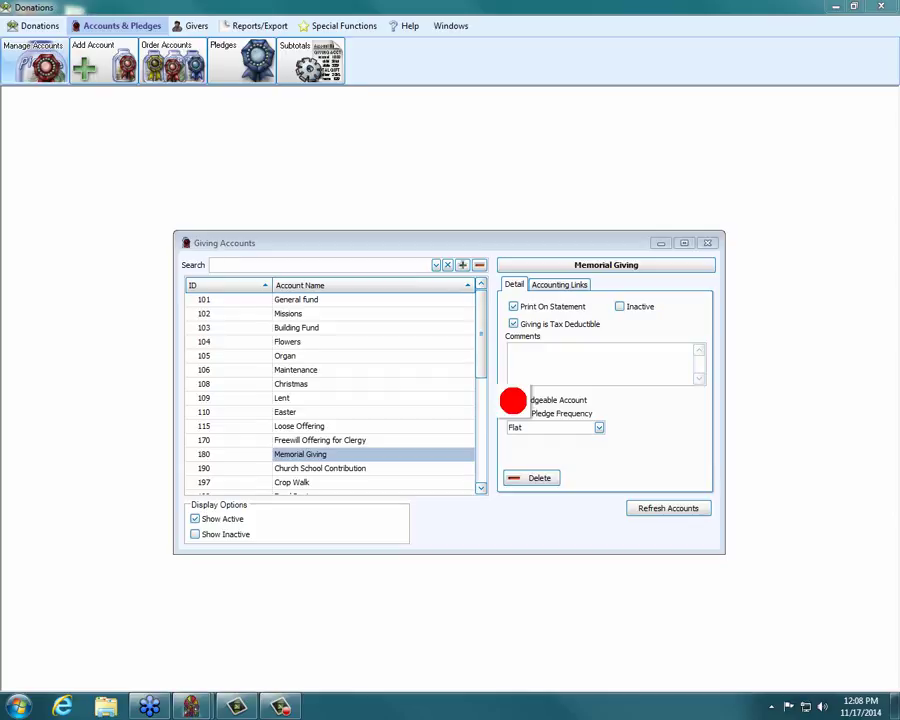
Step: Review the Memorial Giving account's pledge details and accounting links, browsing the accounts available as its credit account
click(520, 432)
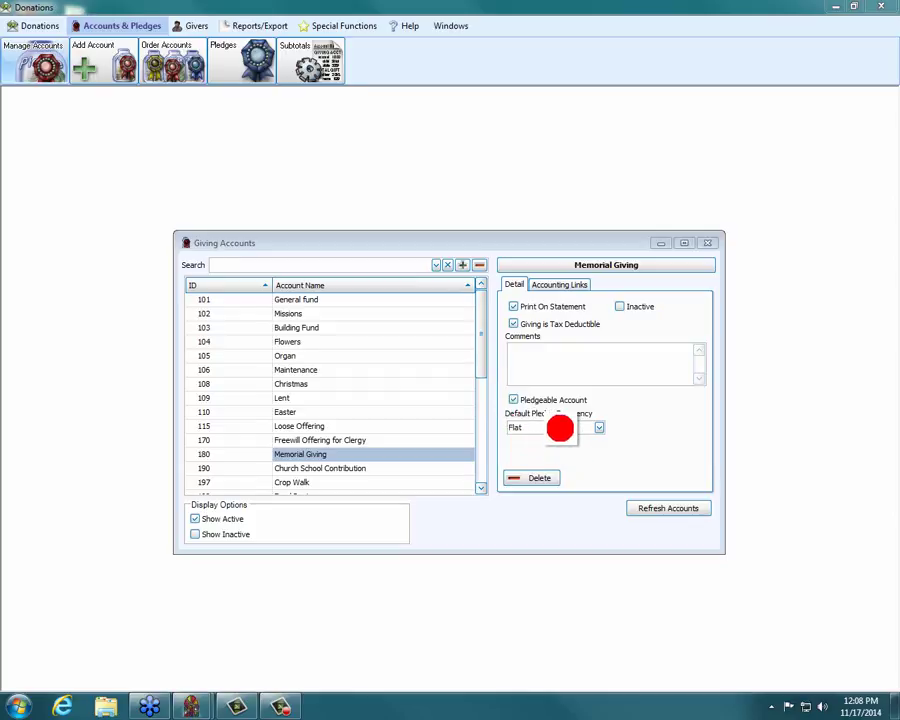
click(543, 426)
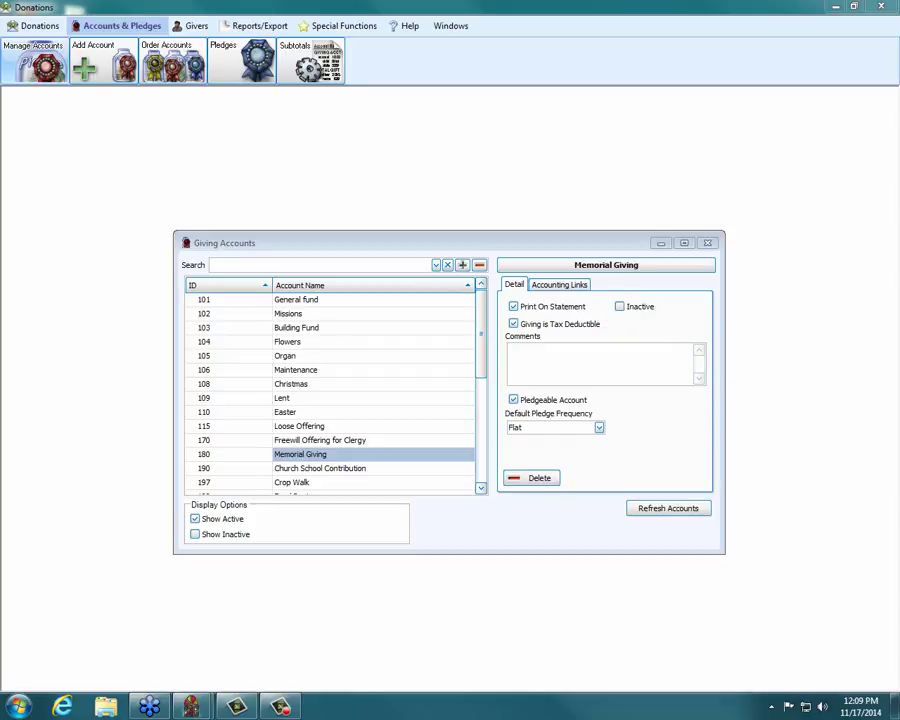
click(559, 286)
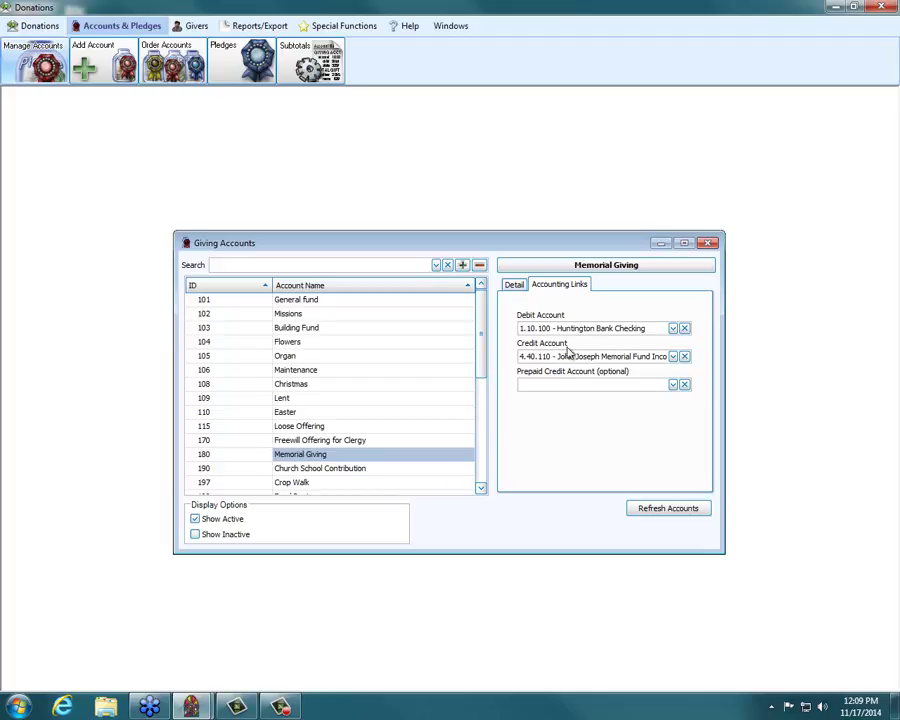
click(674, 357)
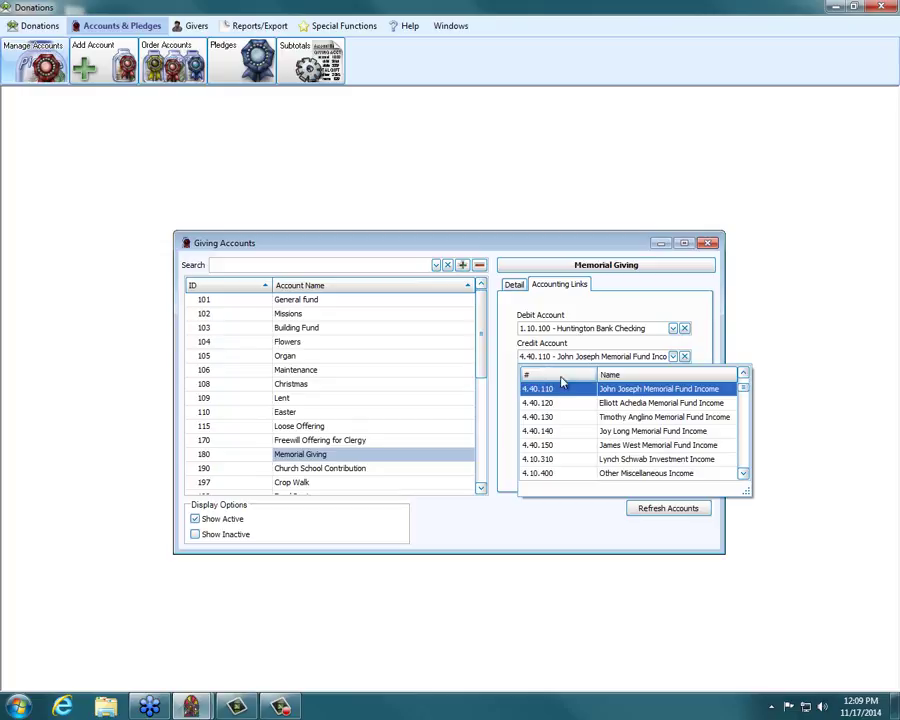
scroll(745, 466, down, 4)
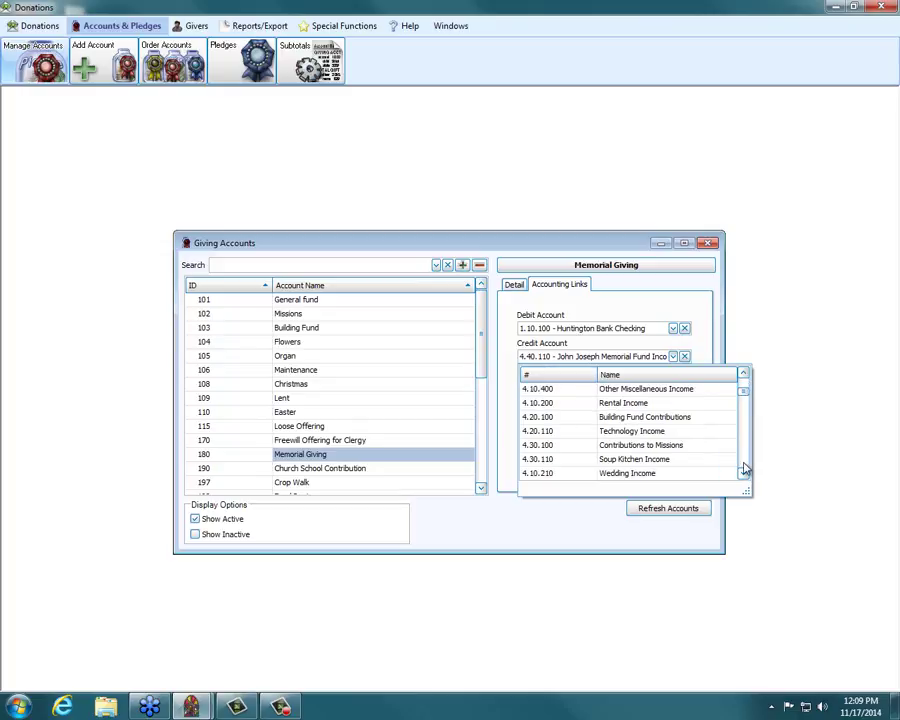
scroll(745, 468, down, 4)
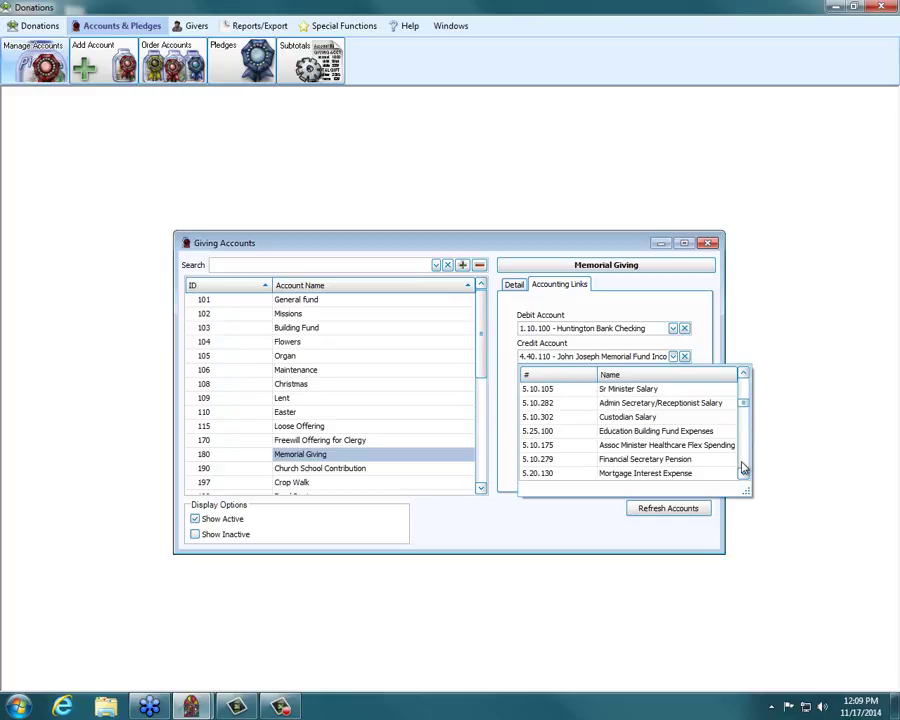
scroll(745, 468, down, 9)
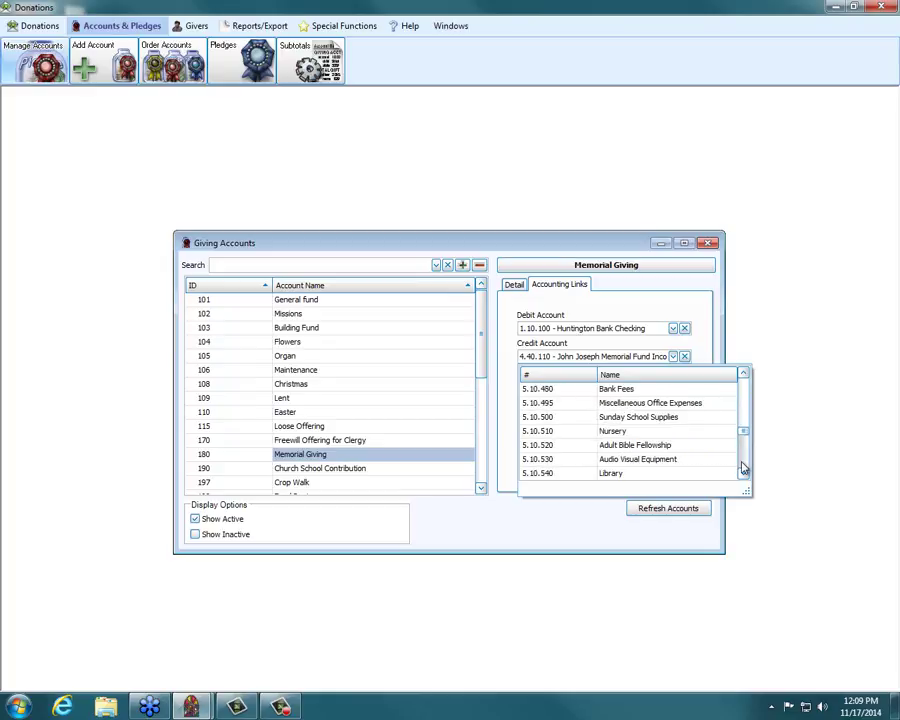
scroll(745, 468, down, 8)
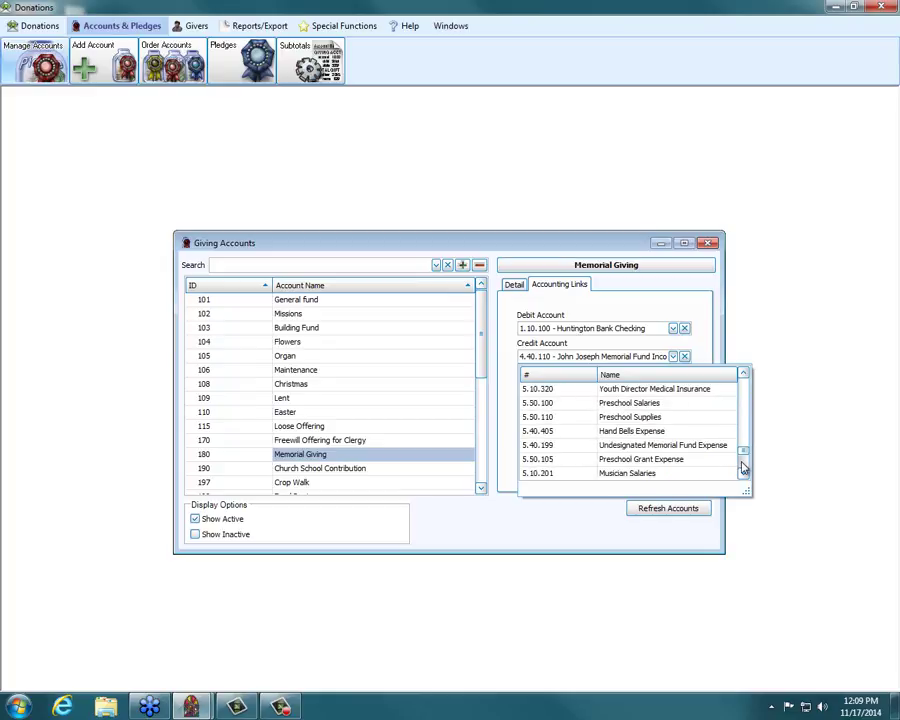
scroll(744, 466, down, 4)
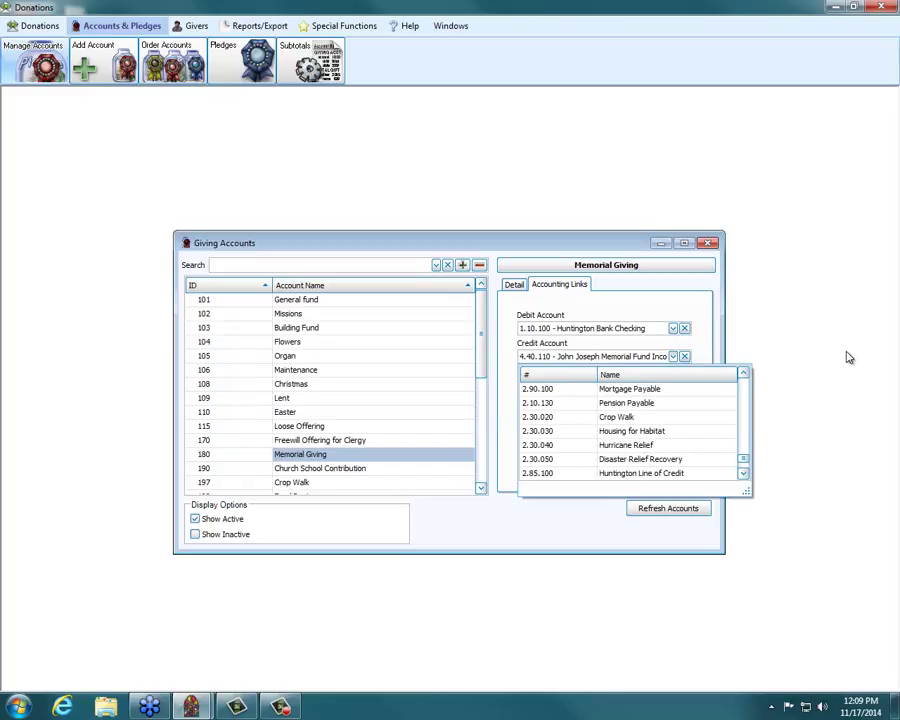
click(794, 262)
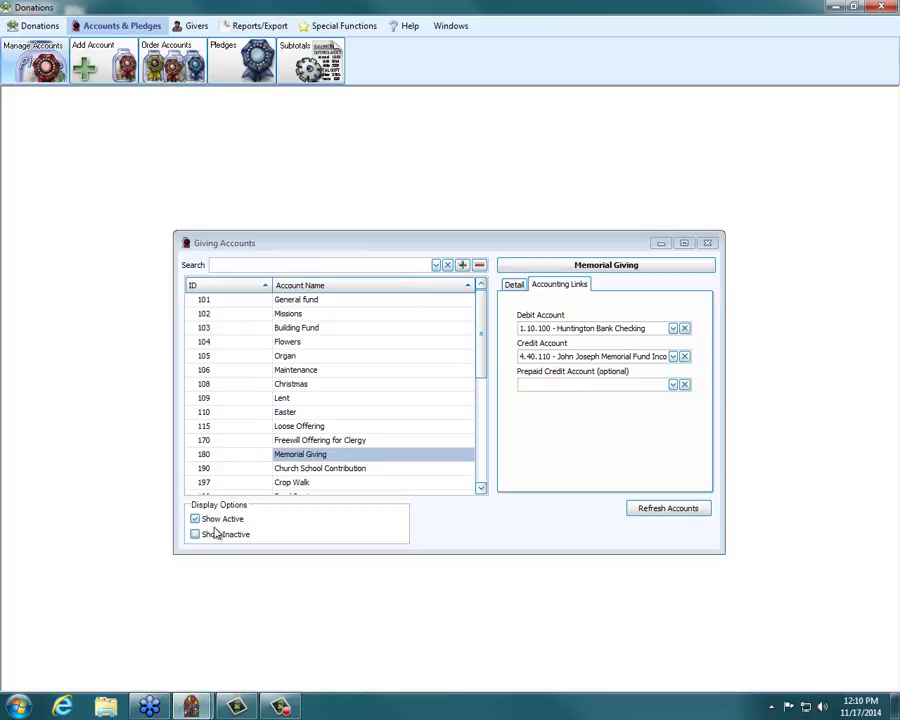
Step: Return to the account details, list only the inactive giving accounts, and restore the list to active accounts only
click(512, 285)
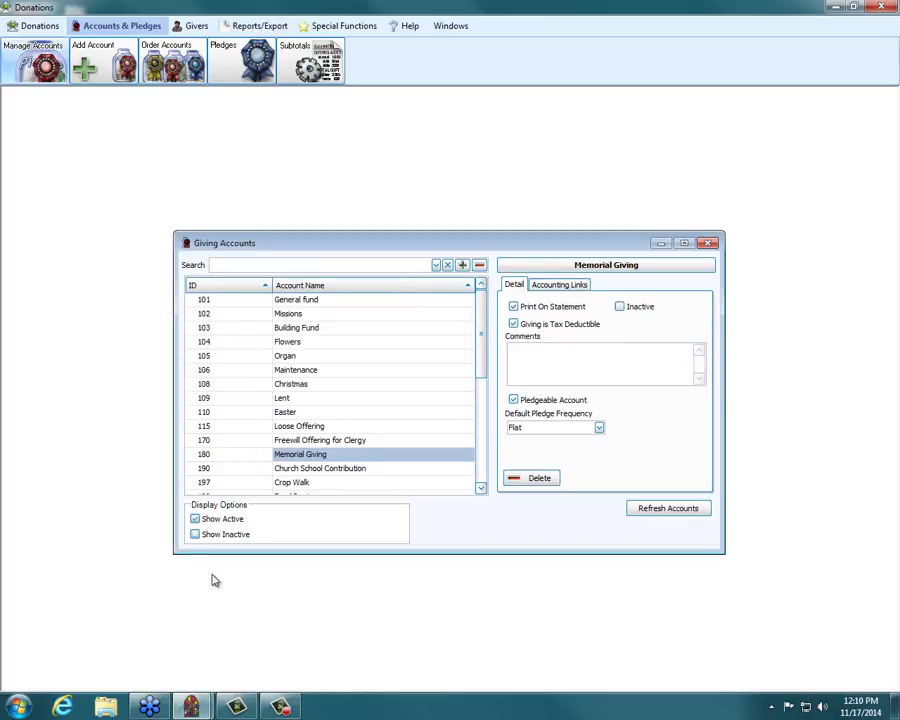
click(196, 535)
click(196, 520)
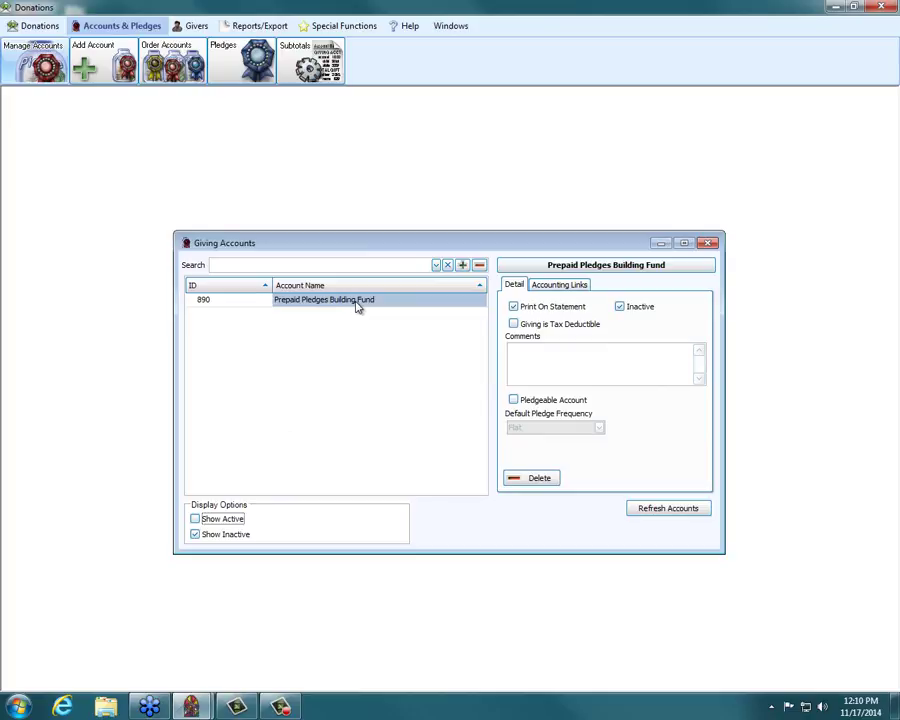
click(196, 520)
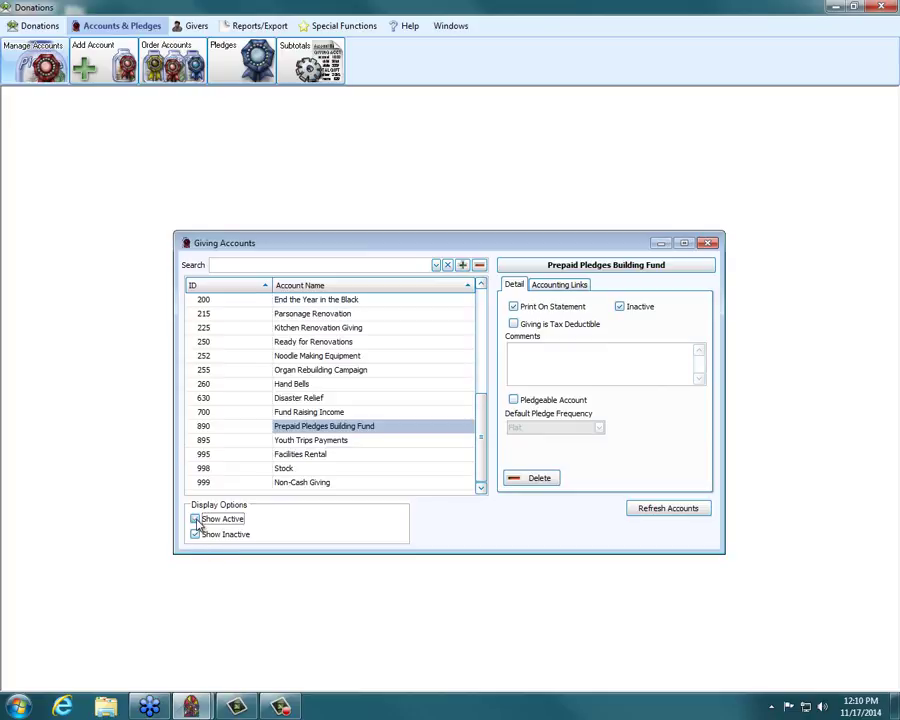
click(196, 536)
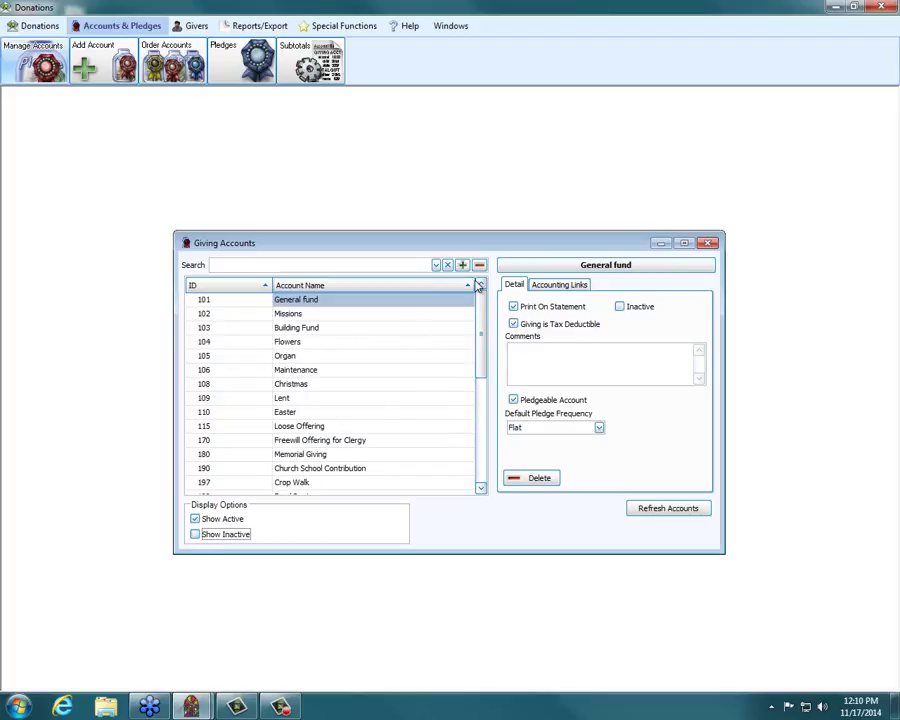
Step: Search the giving accounts for "contr" and for "19", and select 190 - Church School Contribution
click(233, 265)
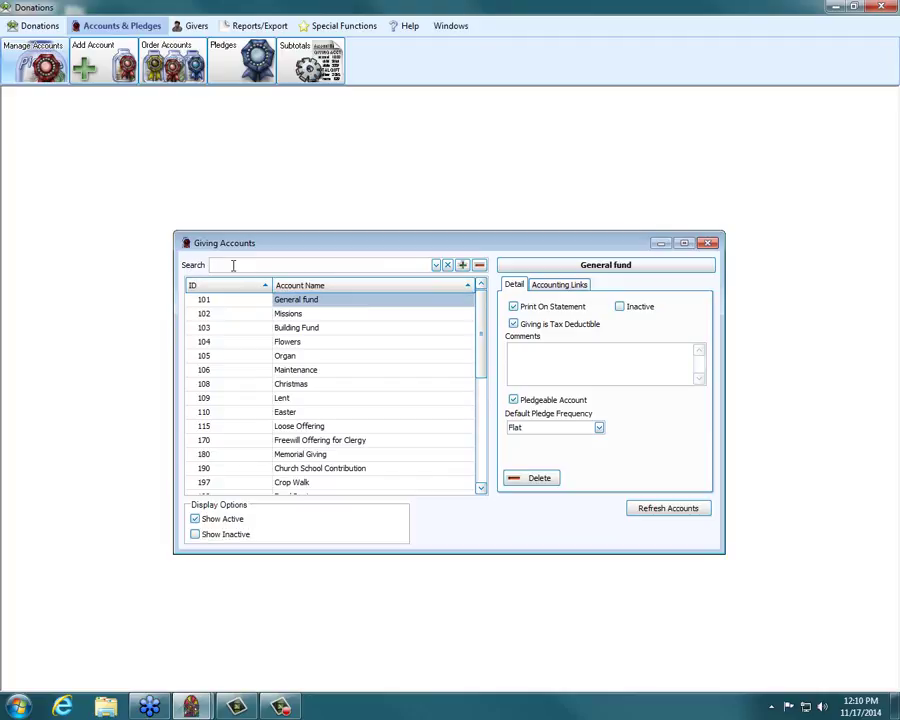
text(contr)
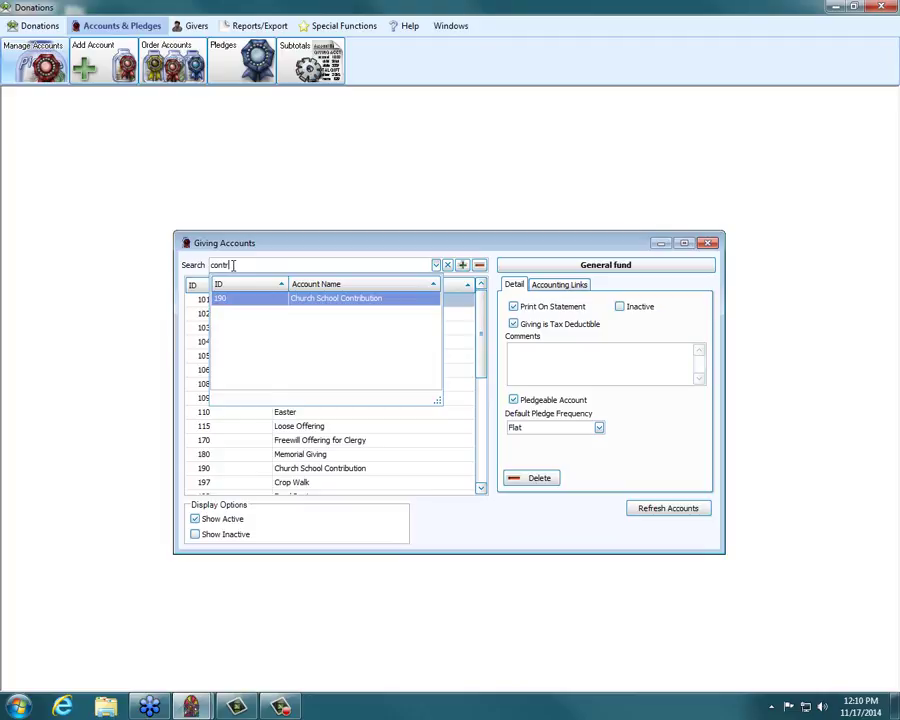
key(BackSpace)
key(BackSpace)
key(BackSpace)
key(BackSpace)
key(BackSpace)
text(19)
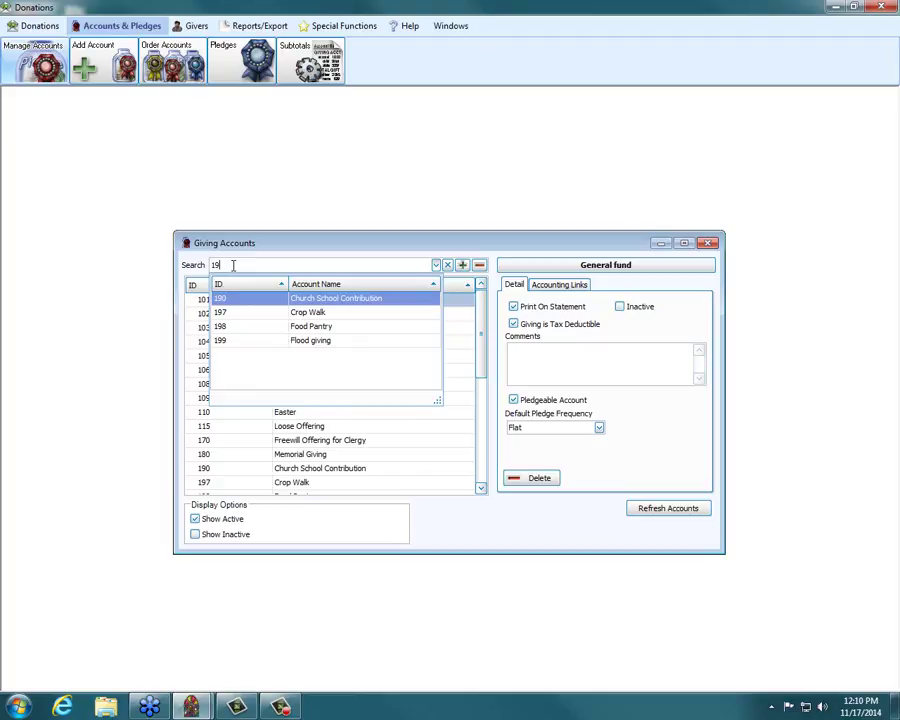
key(BackSpace)
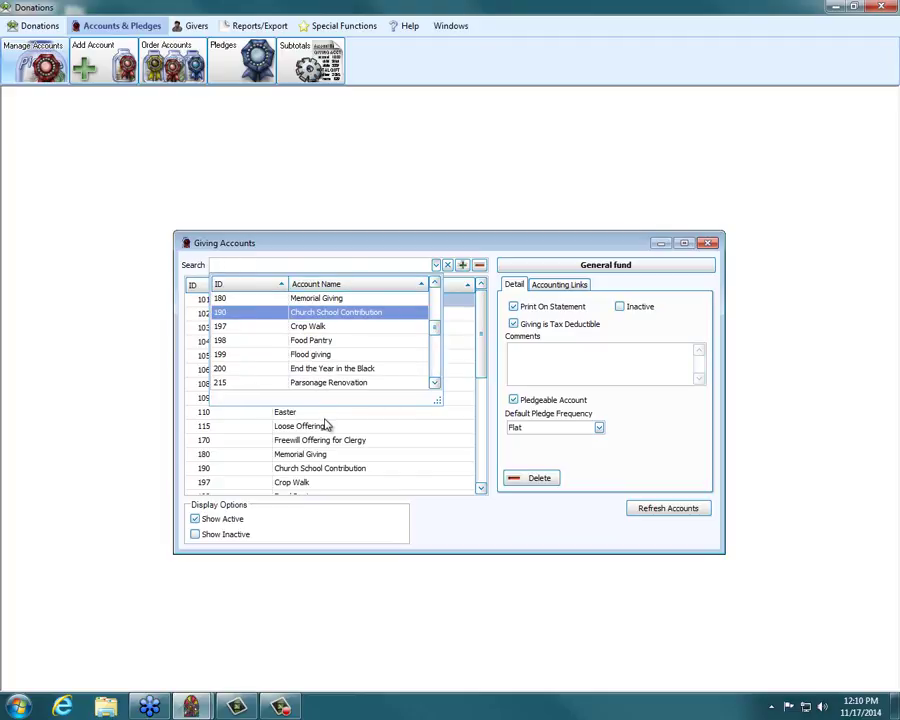
key(Return)
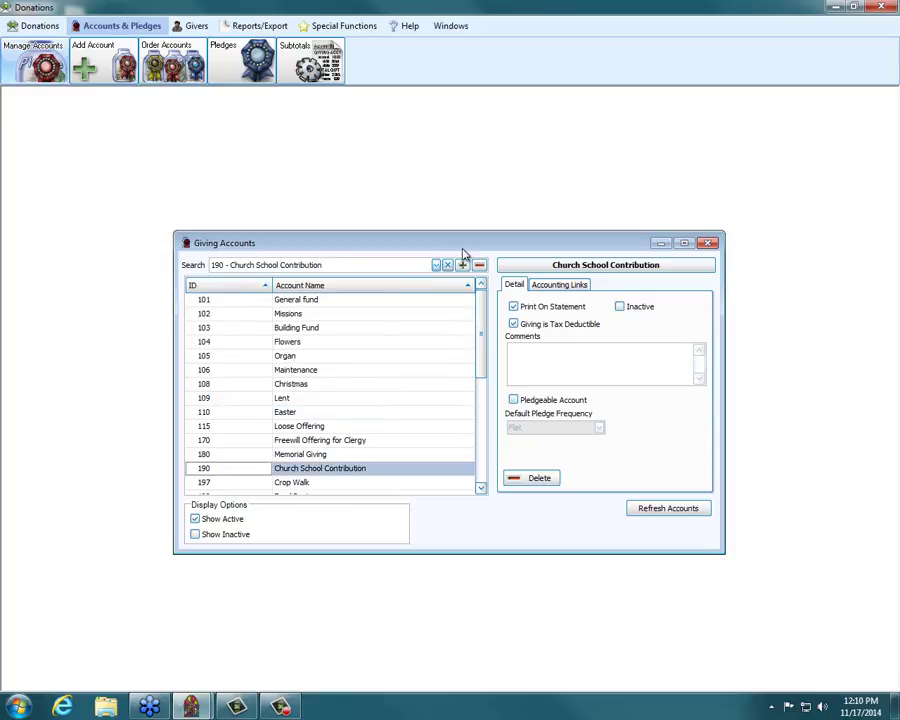
Step: Try to delete the Building Fund giving account
click(292, 328)
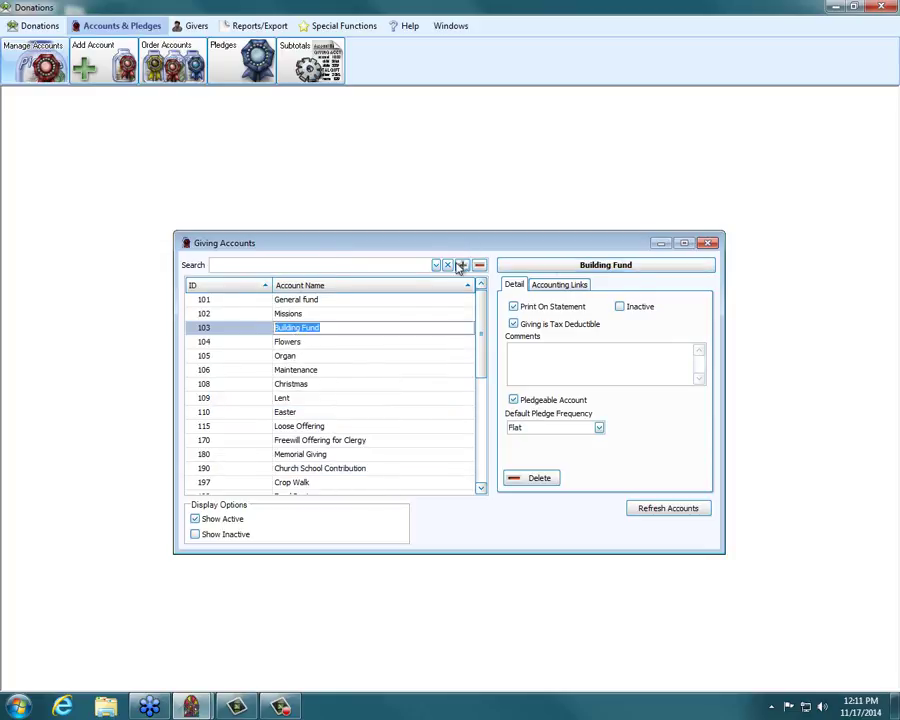
click(480, 266)
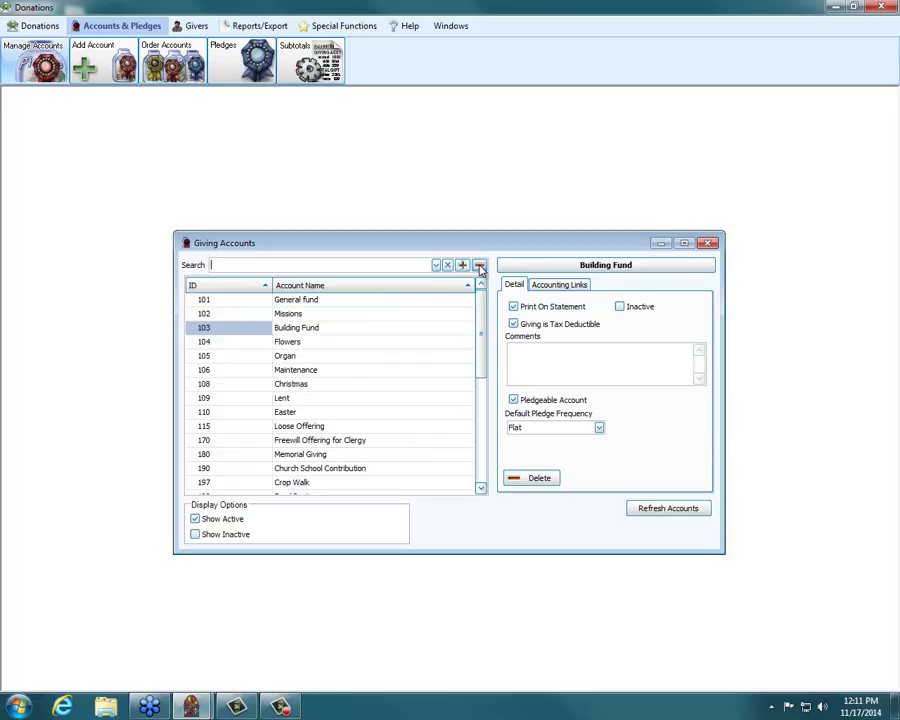
click(531, 479)
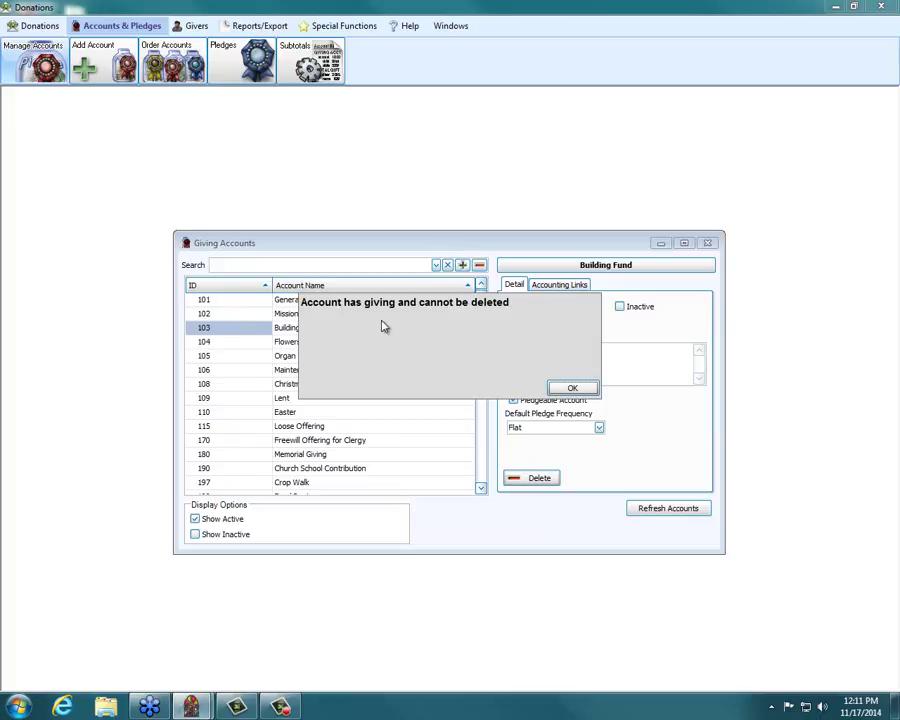
click(572, 388)
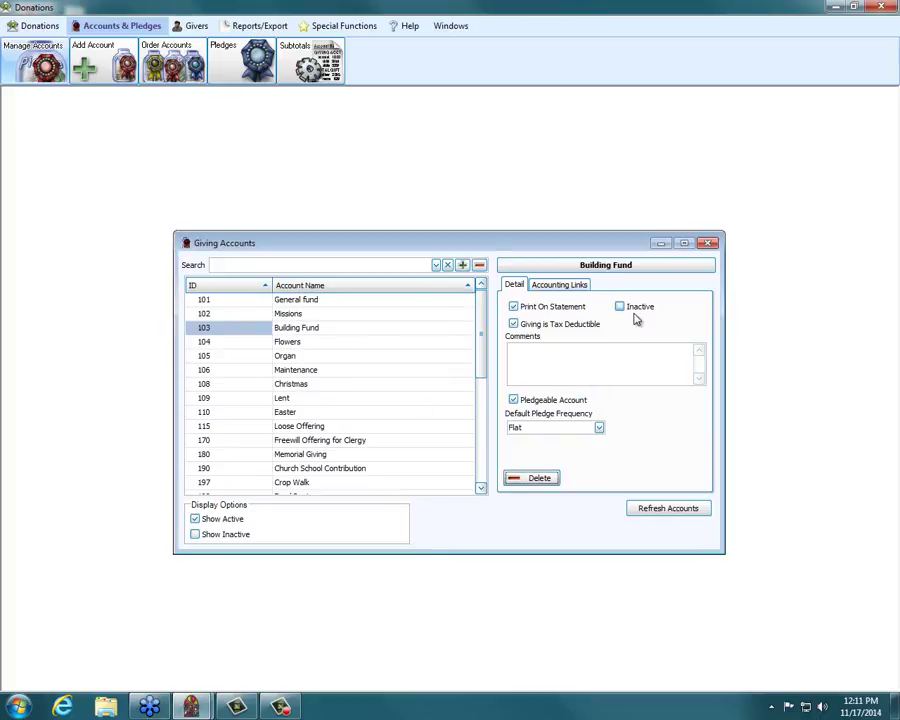
Step: Start a new giving account with ID 107 named Thanksgiving Turkeys, and make it a non-pledge account in its details
click(463, 266)
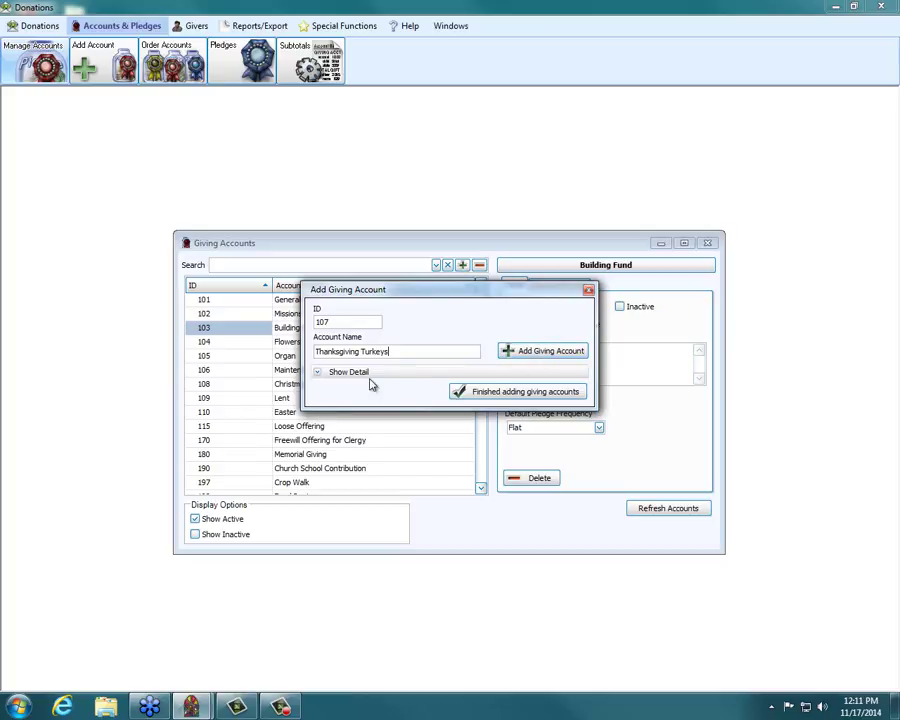
click(318, 372)
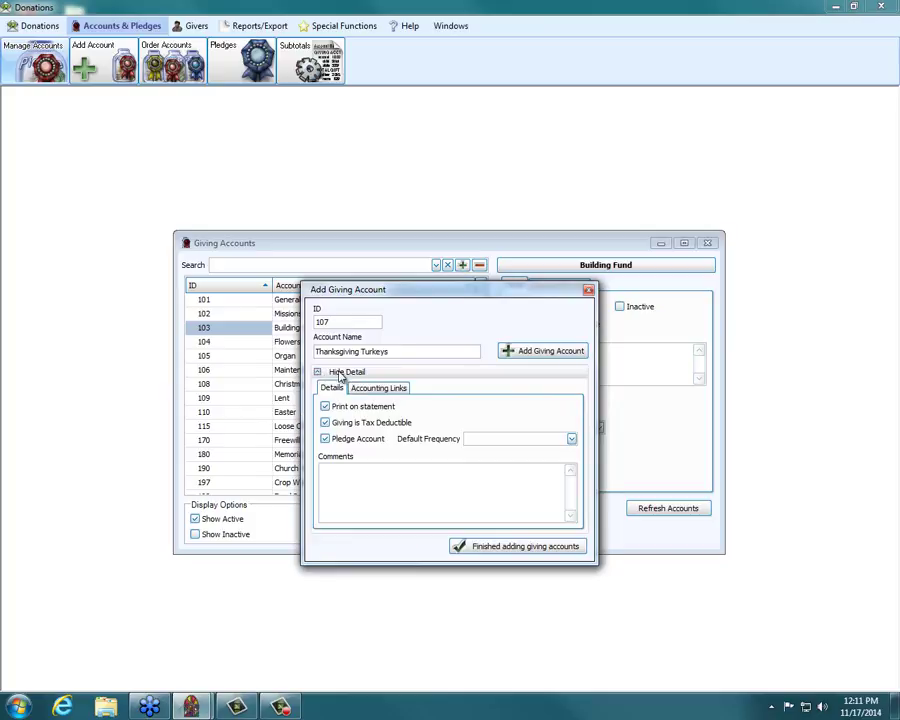
click(319, 373)
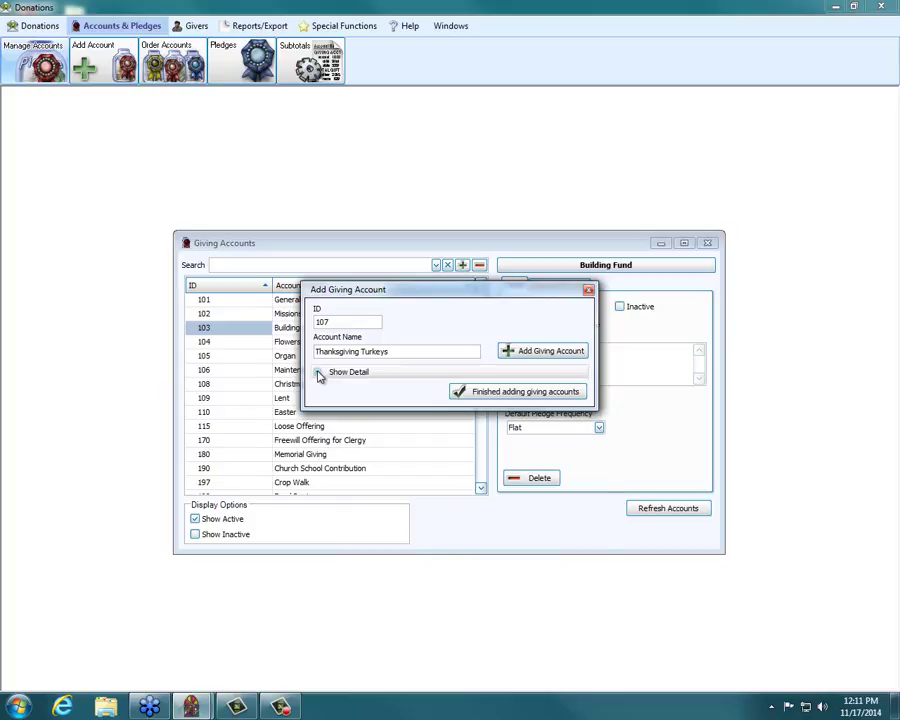
click(319, 373)
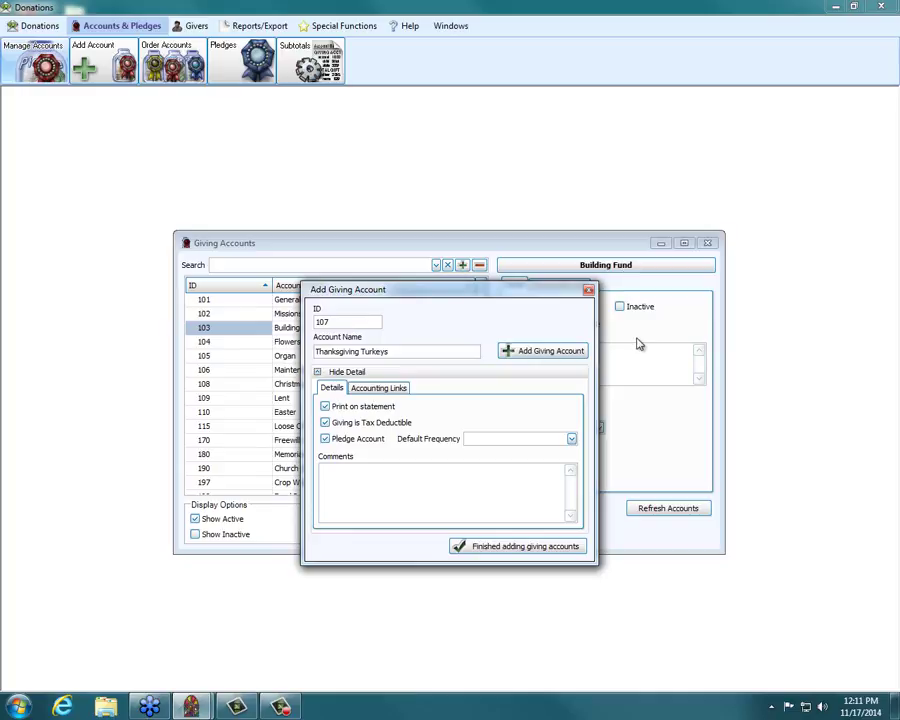
click(326, 440)
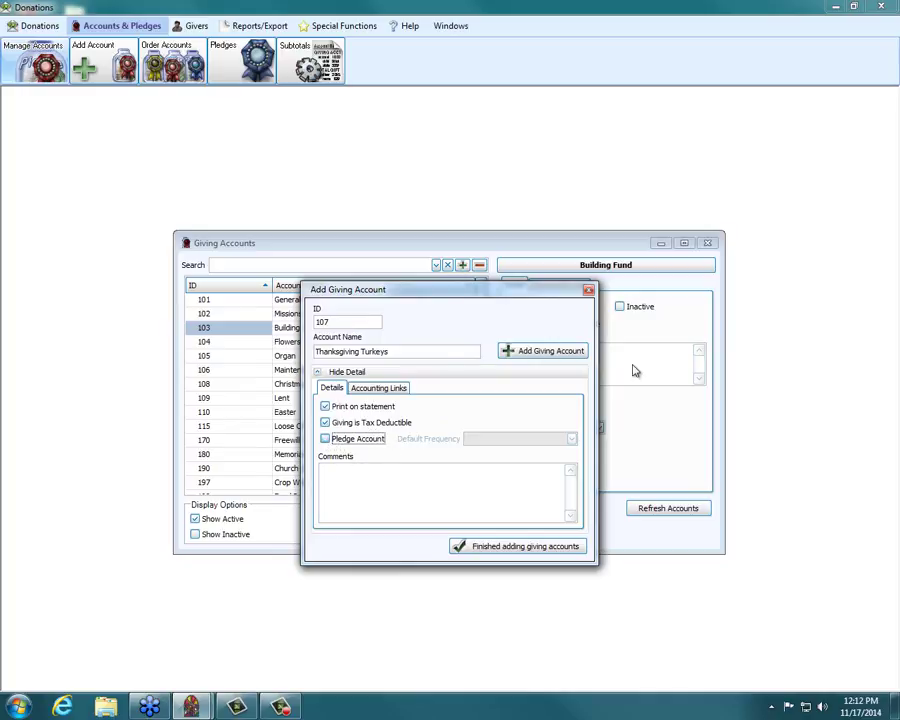
Step: Link the new account to debit account 1.10.100 - Huntington Bank Checking and credit account 4.10.150 - Special Holiday Giving
click(403, 393)
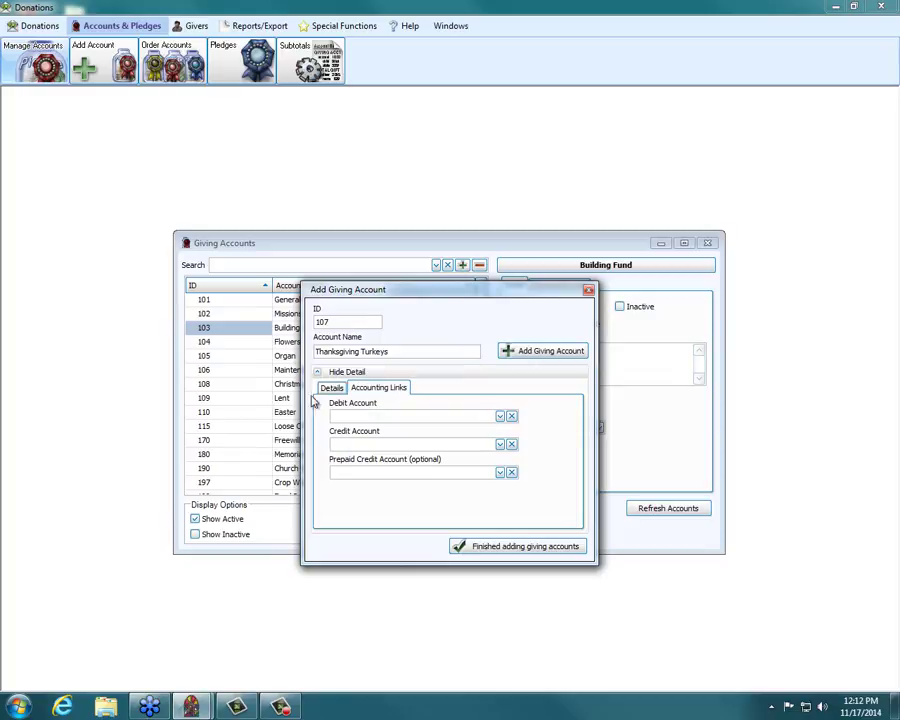
click(504, 416)
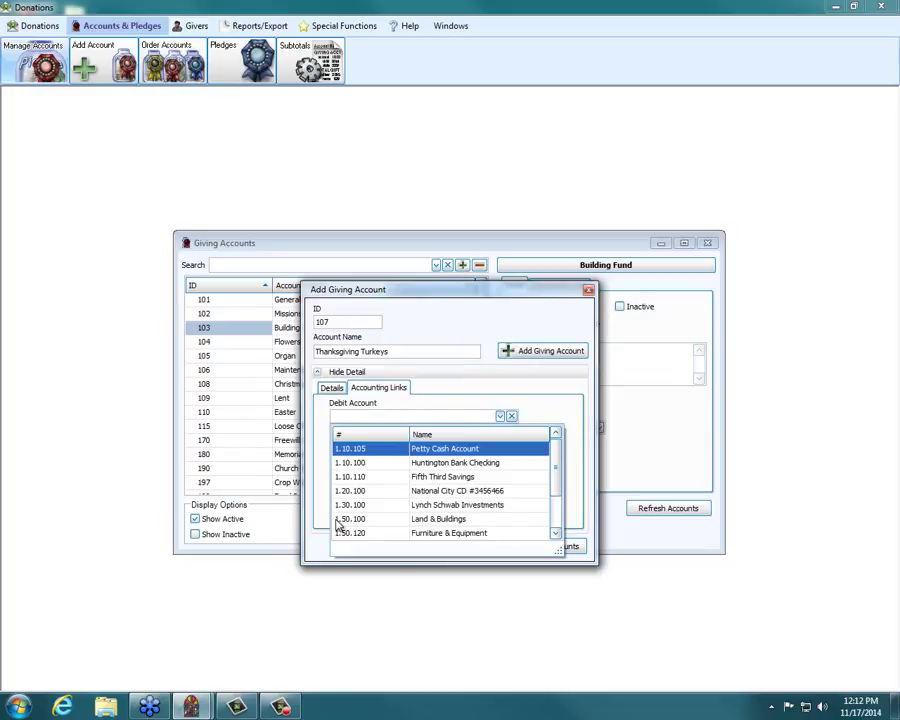
click(484, 465)
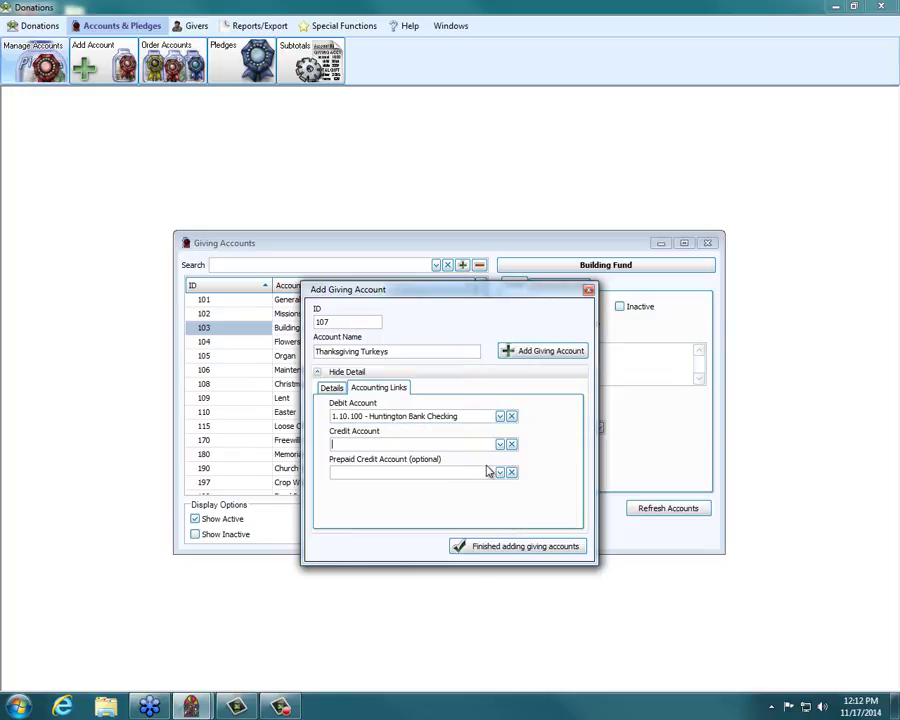
click(499, 446)
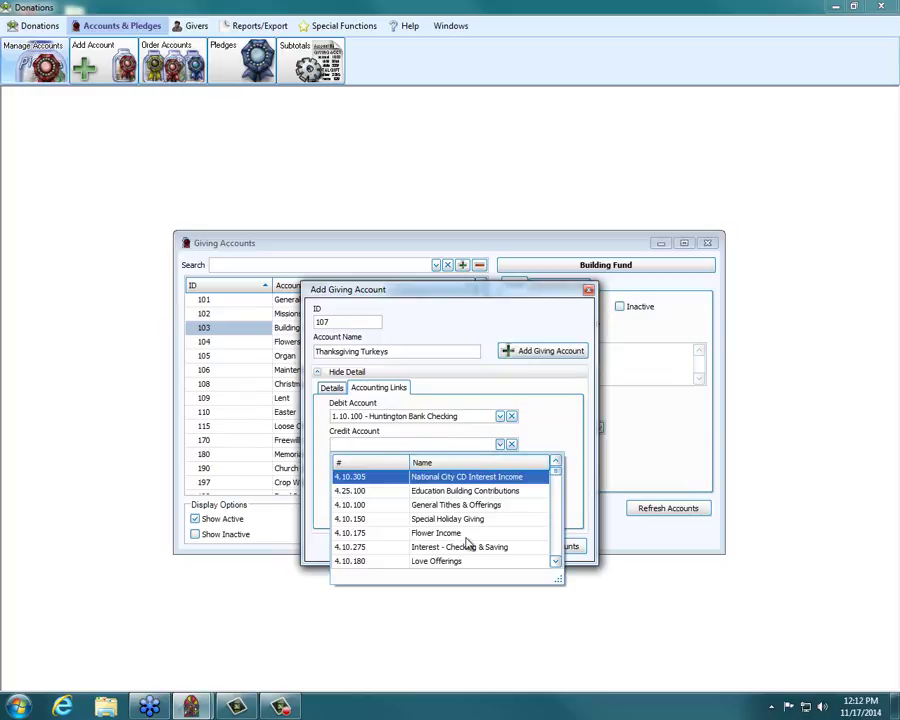
click(434, 526)
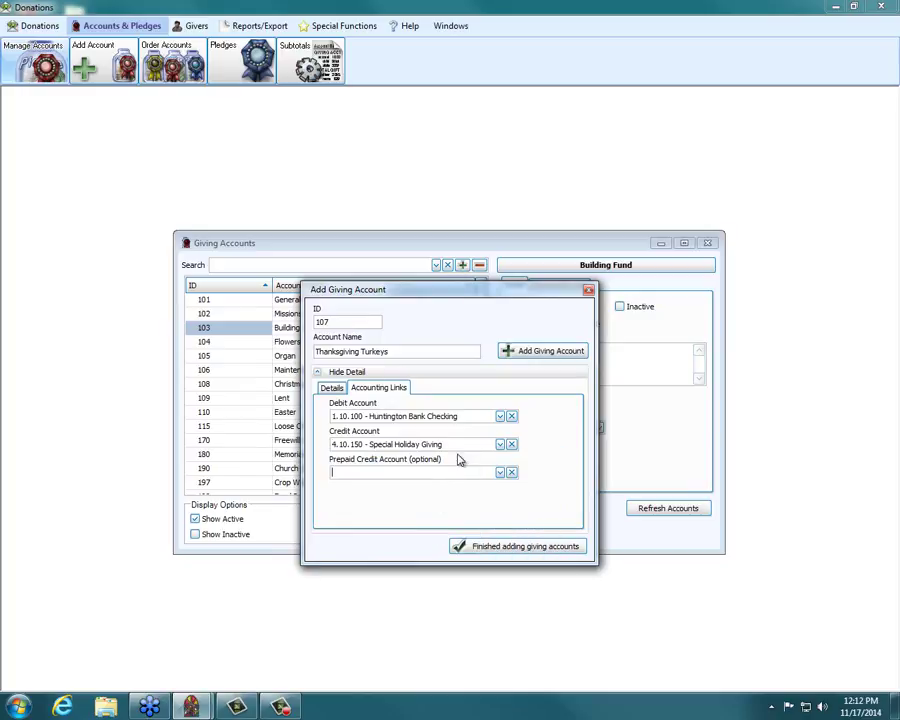
click(390, 472)
Step: Add the Thanksgiving Turkeys giving account, finish adding accounts and close the Giving Accounts window
click(530, 352)
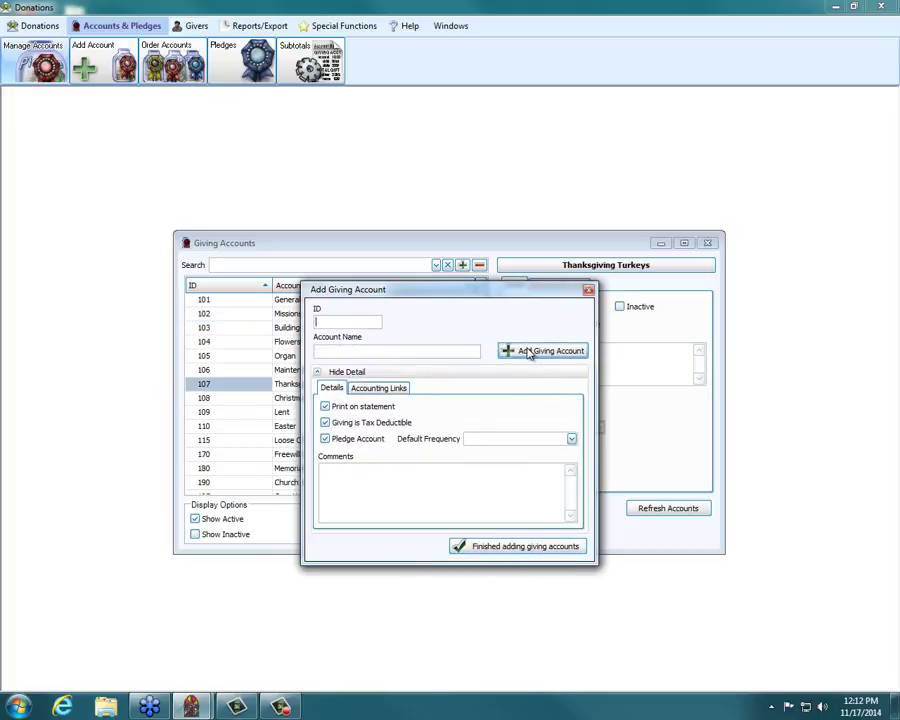
click(506, 546)
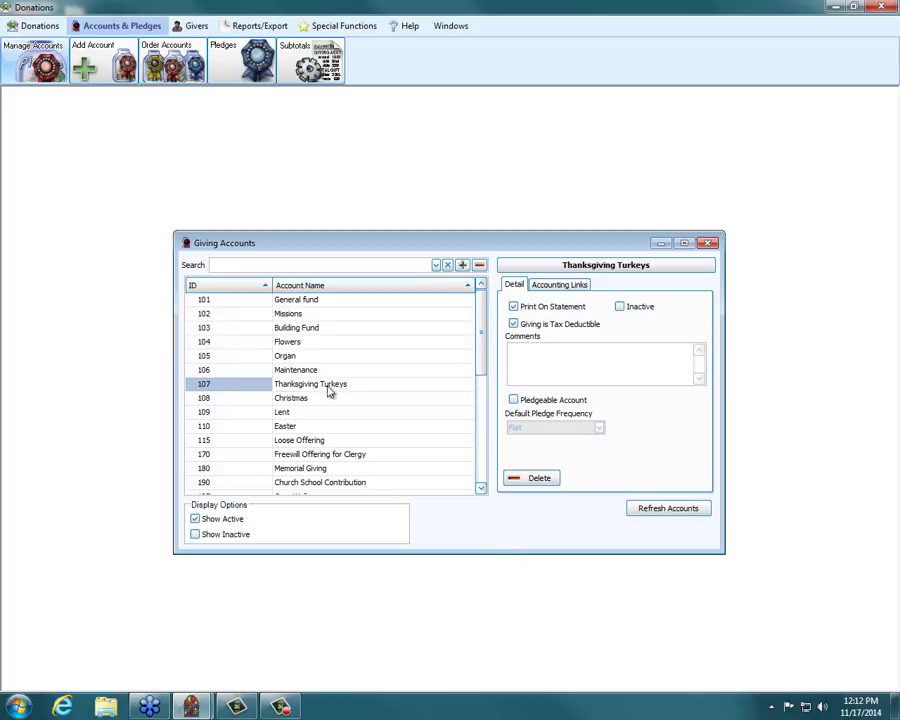
click(708, 244)
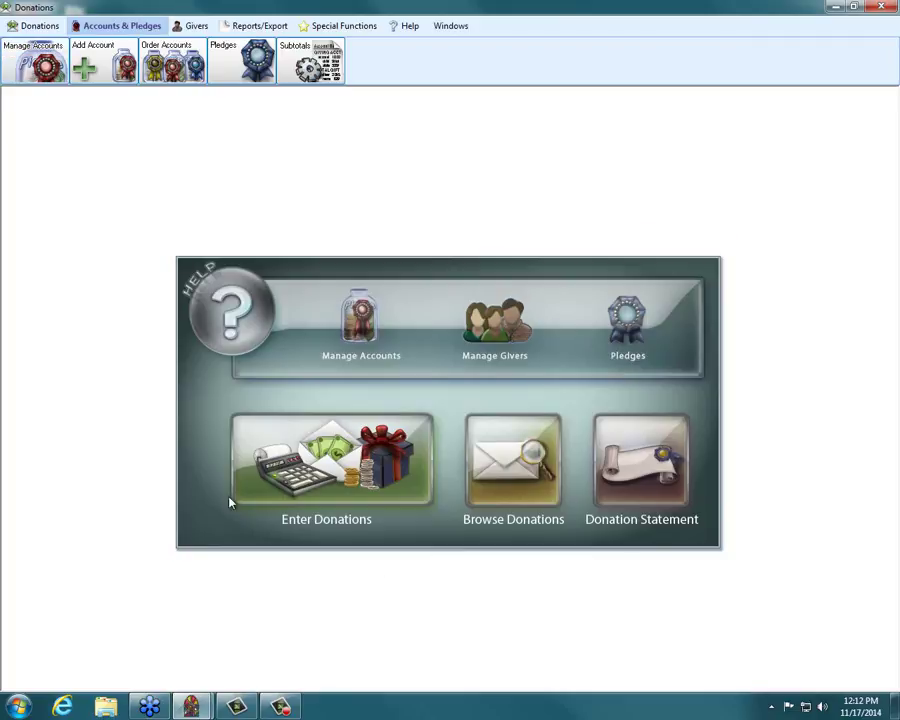
Step: Open the Enter Donations window and set the donation date to 11/16/2014
click(355, 476)
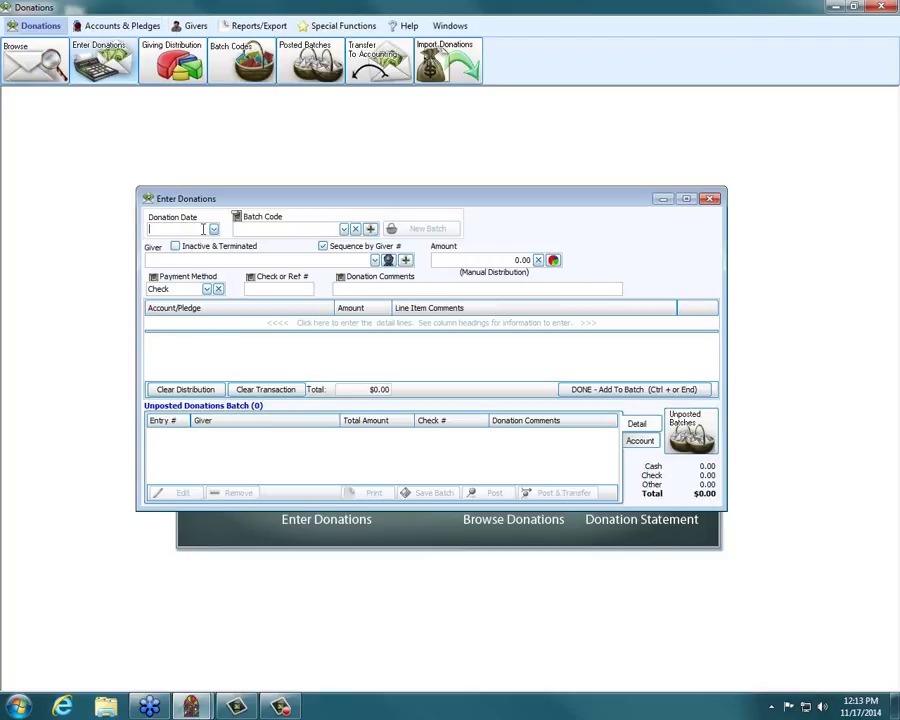
click(213, 229)
click(171, 305)
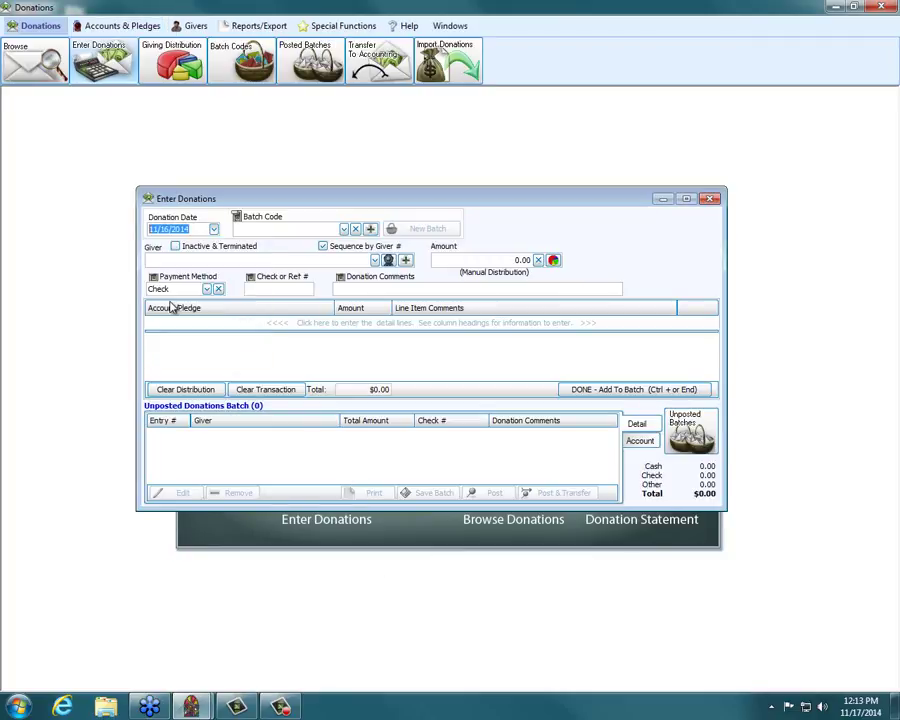
Step: Look through the accounts offered for a donation detail line to find where 107 - Thanksgiving Turkeys is listed
click(279, 323)
click(294, 324)
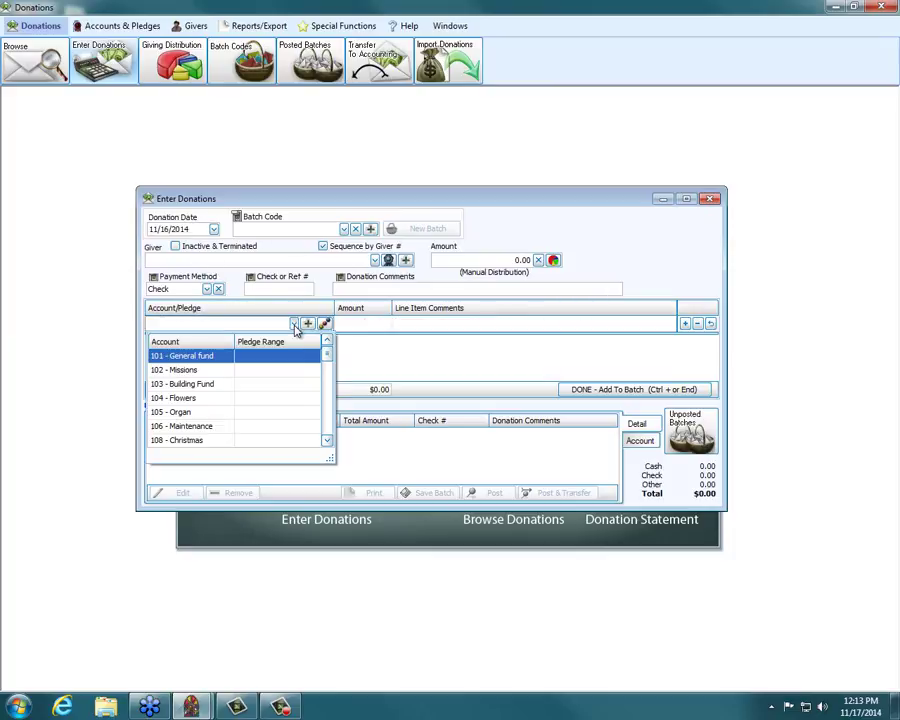
scroll(249, 377, down, 2)
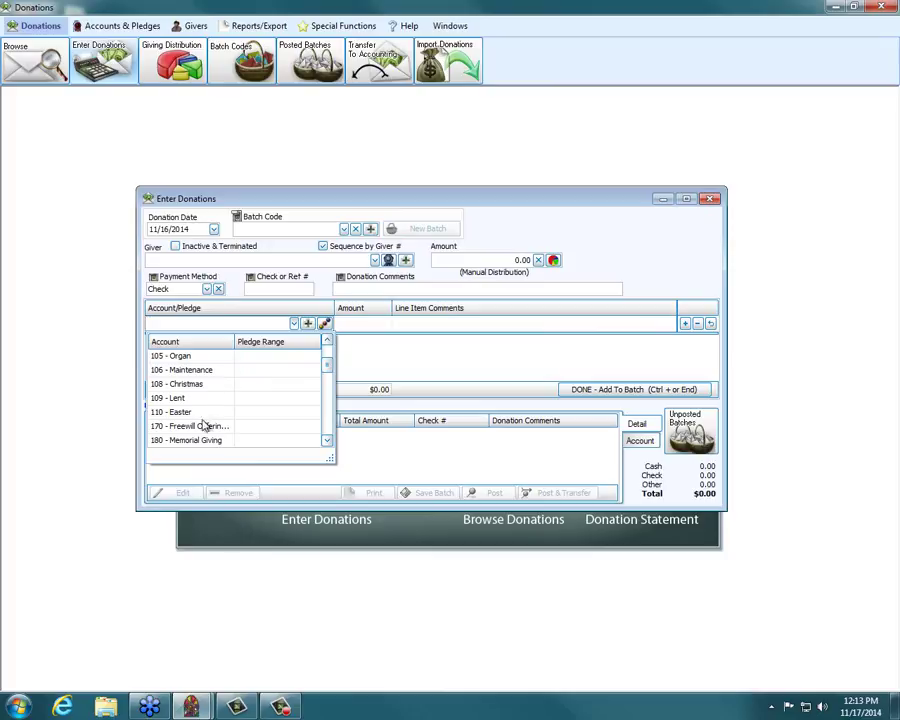
scroll(210, 426, down, 5)
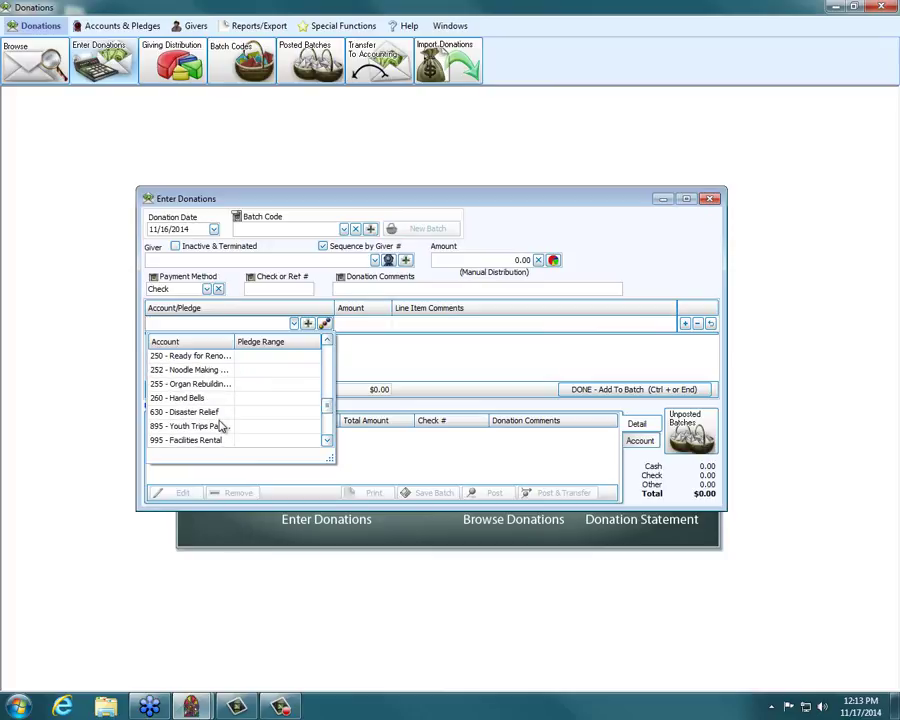
scroll(222, 426, down, 3)
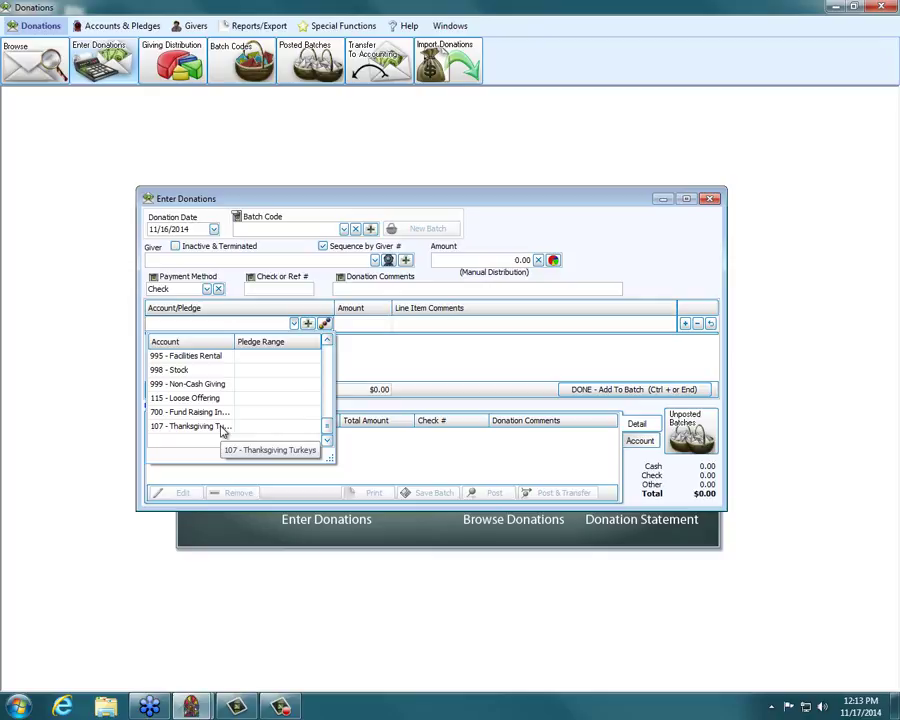
click(428, 380)
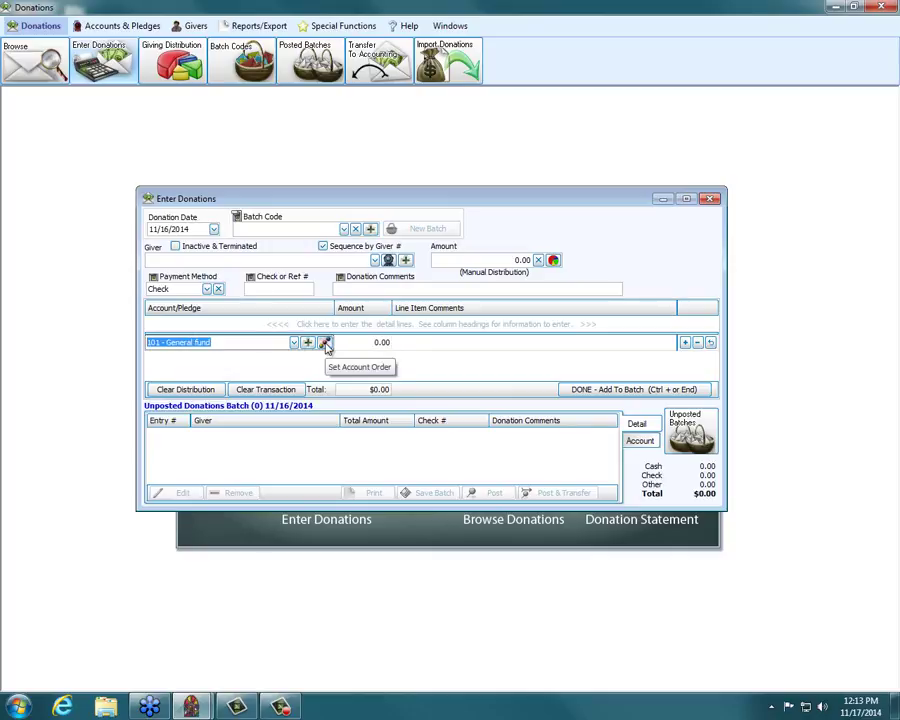
Step: Move 107 - Thanksgiving Turkeys to the top of the giving account order for Enter Donations and accept the order
click(325, 346)
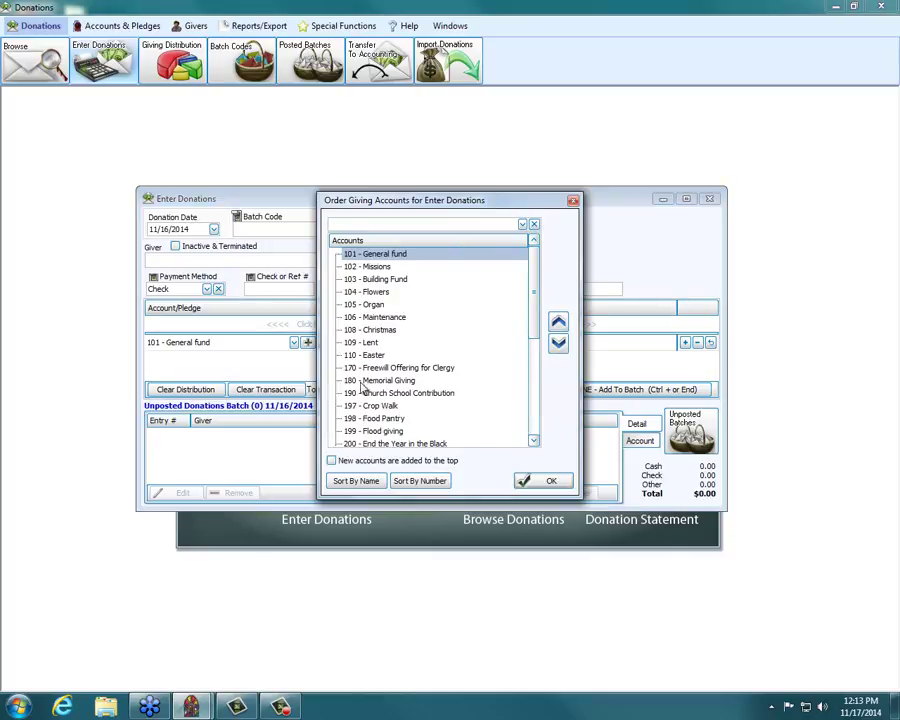
drag(534, 318, 532, 425)
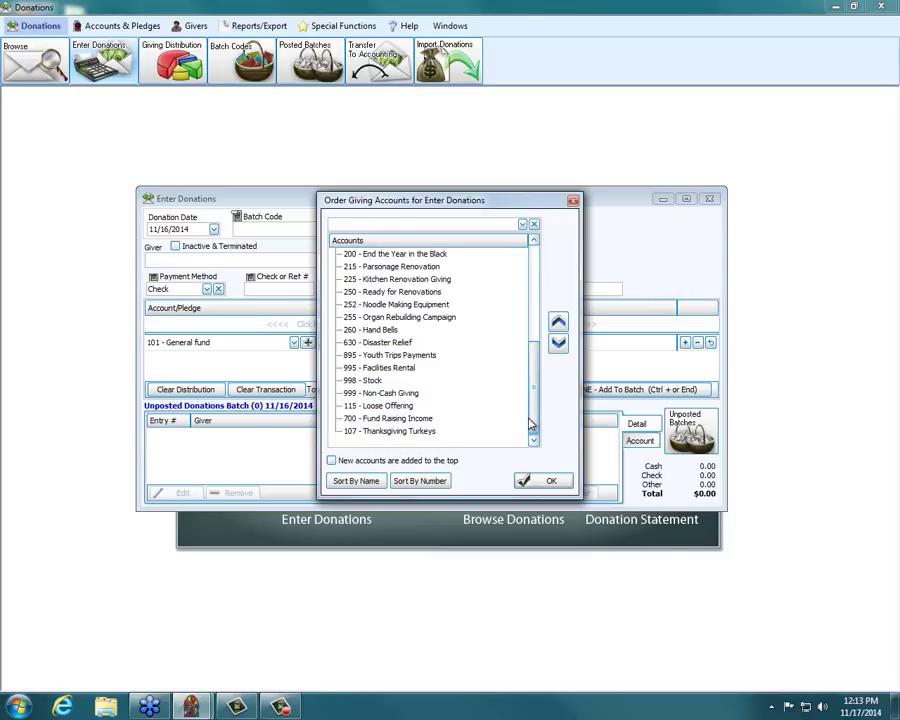
click(398, 433)
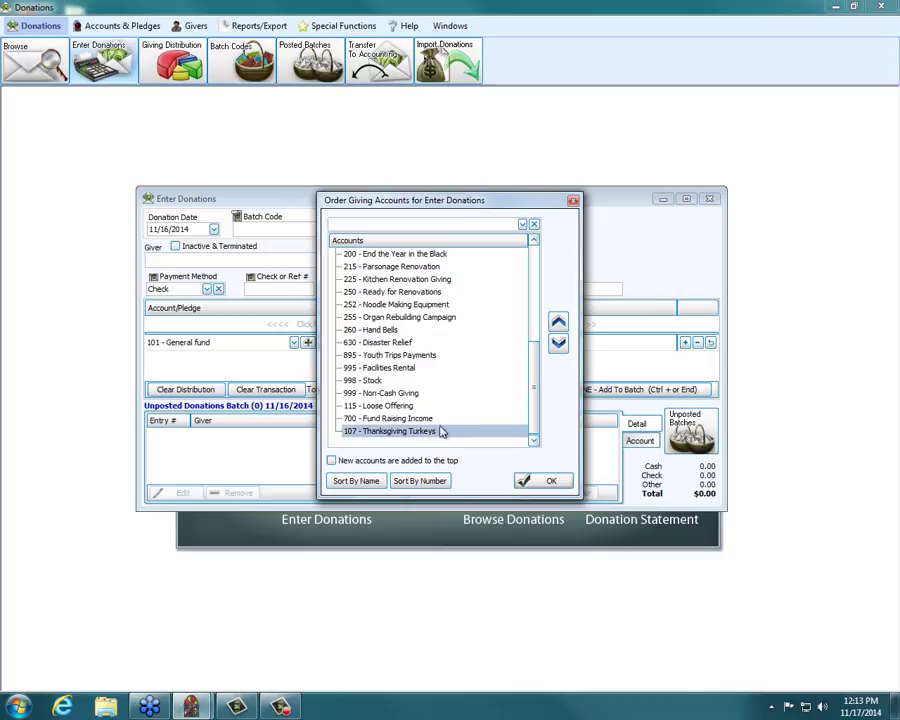
click(558, 322)
click(558, 322)
click(558, 322)
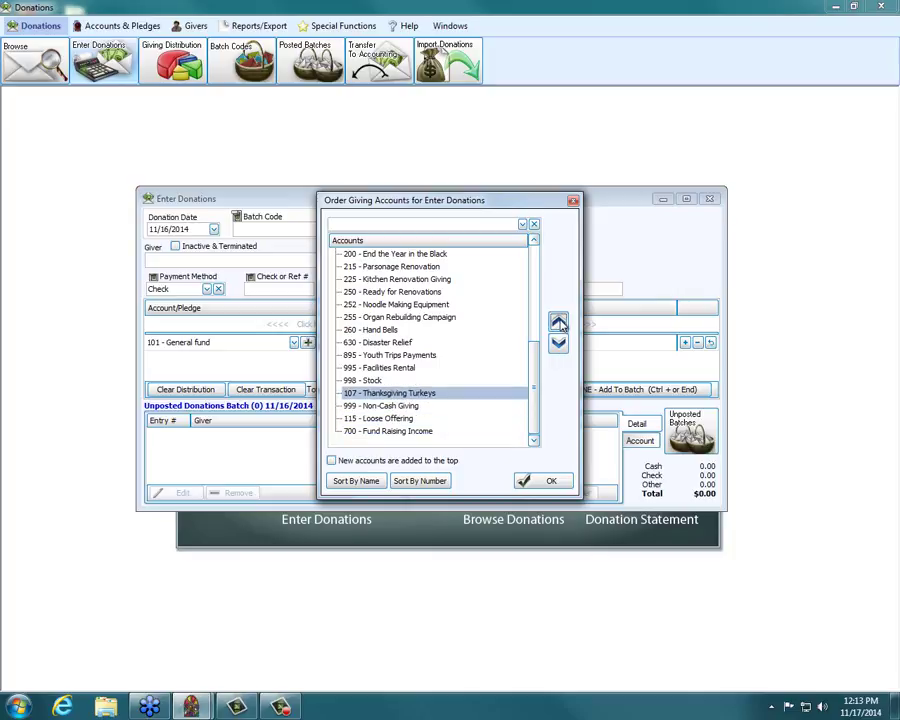
click(558, 322)
click(558, 322)
click(558, 322)
click(558, 322)
click(558, 322)
click(558, 322)
click(558, 322)
click(558, 322)
click(558, 322)
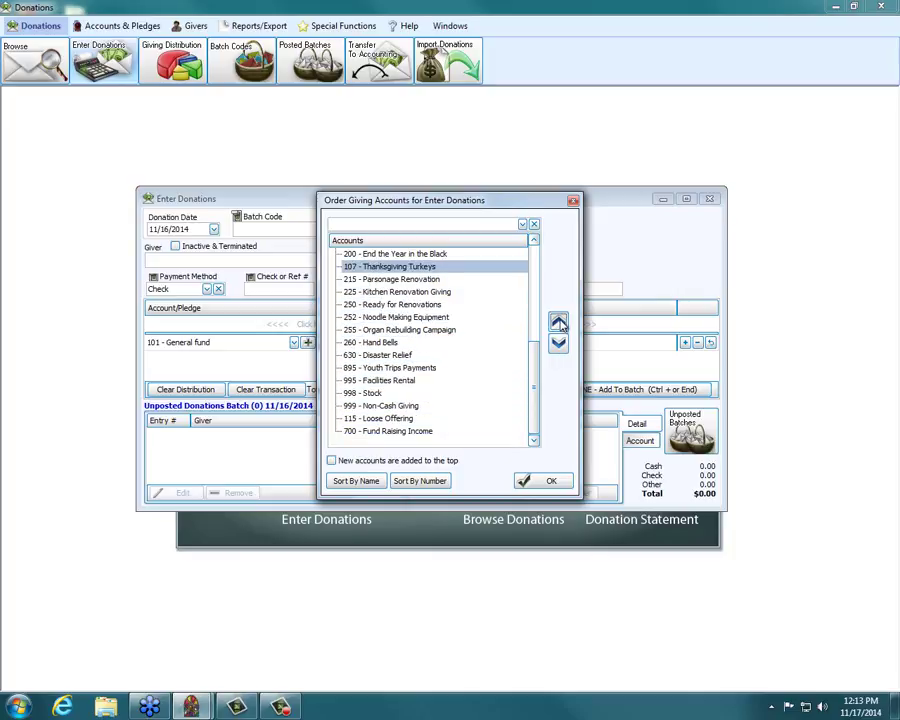
click(558, 322)
click(558, 322)
click(558, 322)
click(558, 322)
click(558, 322)
click(558, 322)
click(558, 322)
click(558, 322)
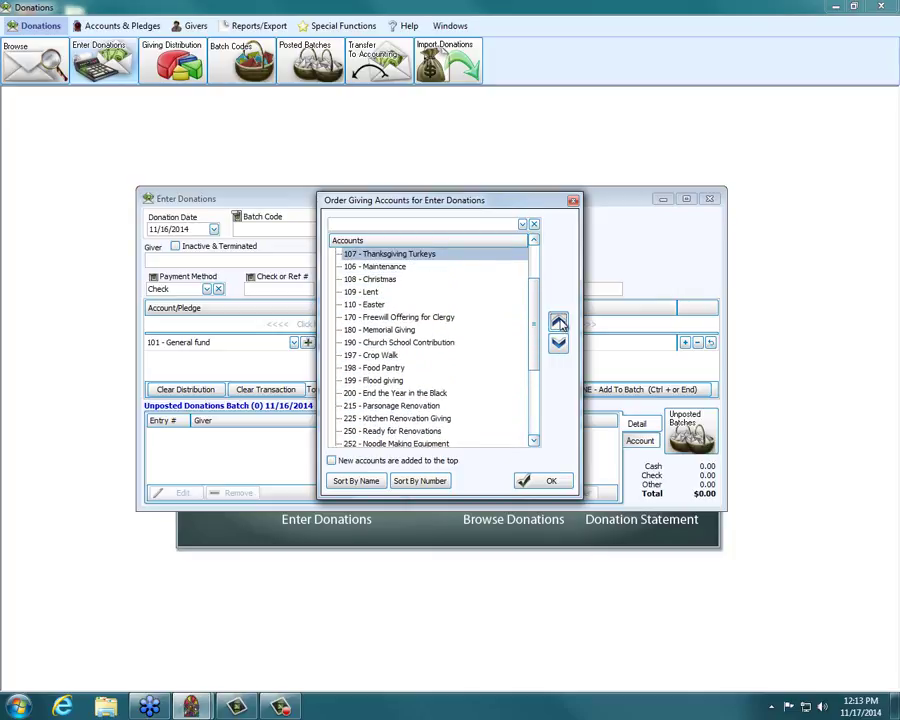
click(558, 322)
click(558, 322)
click(558, 322)
click(558, 322)
click(558, 322)
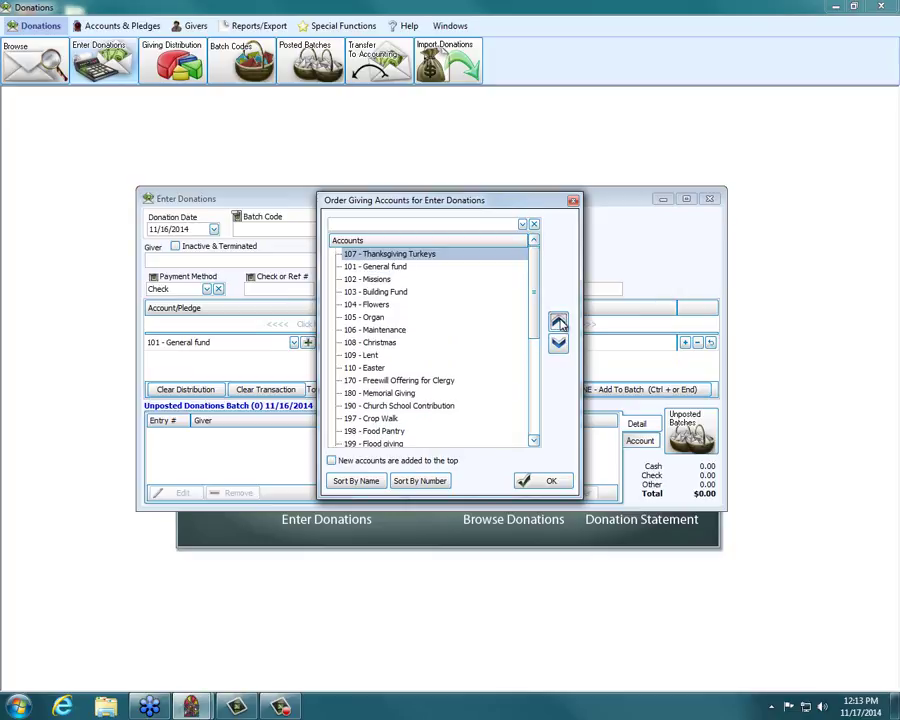
click(549, 481)
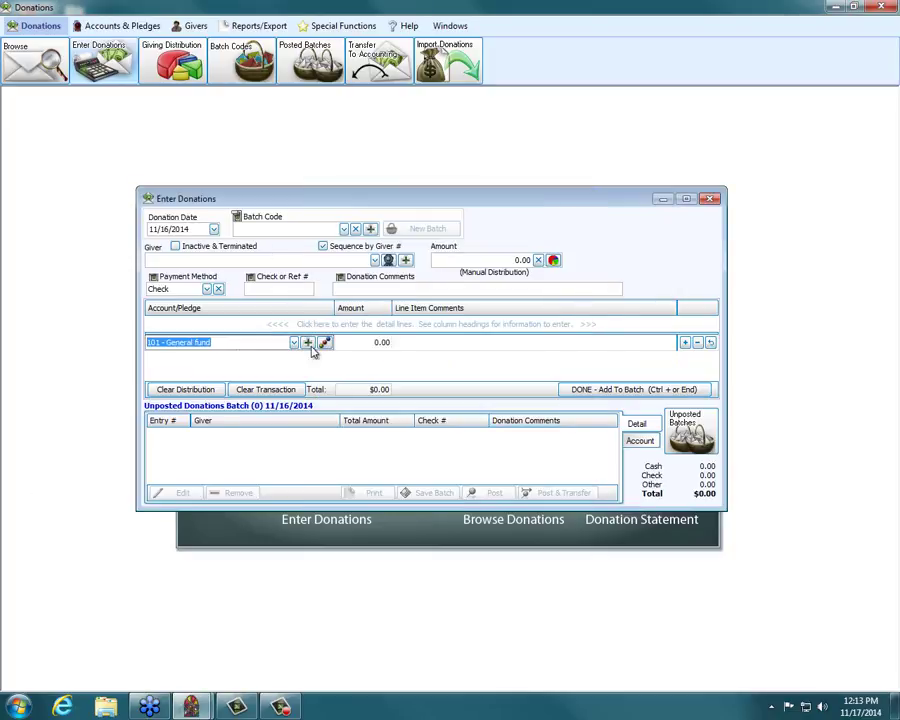
Step: Remove the 101 - General fund detail line and check the account order offered for a new line
click(698, 342)
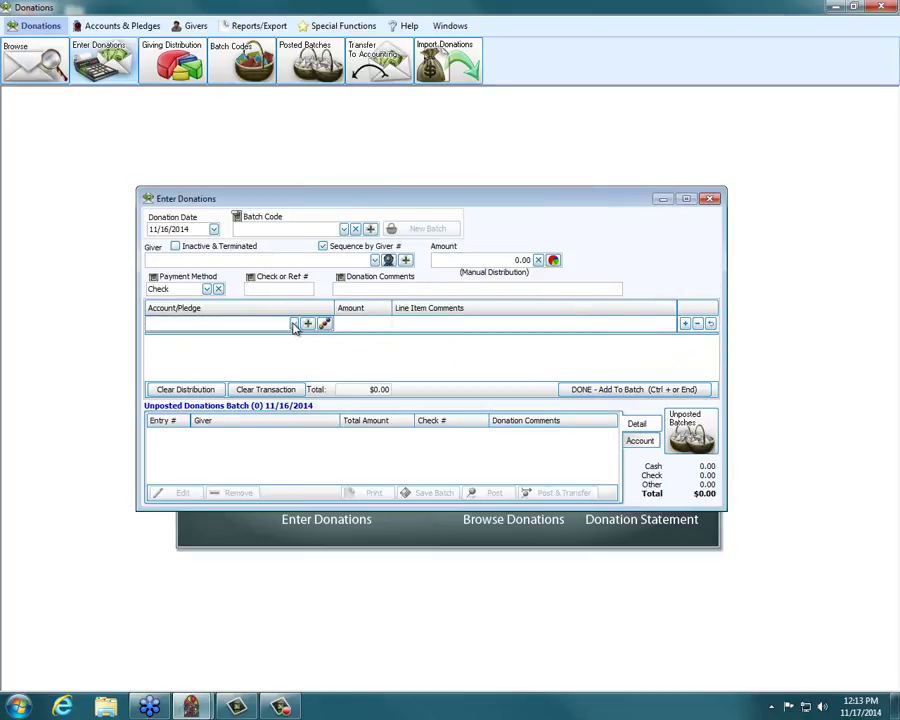
click(294, 323)
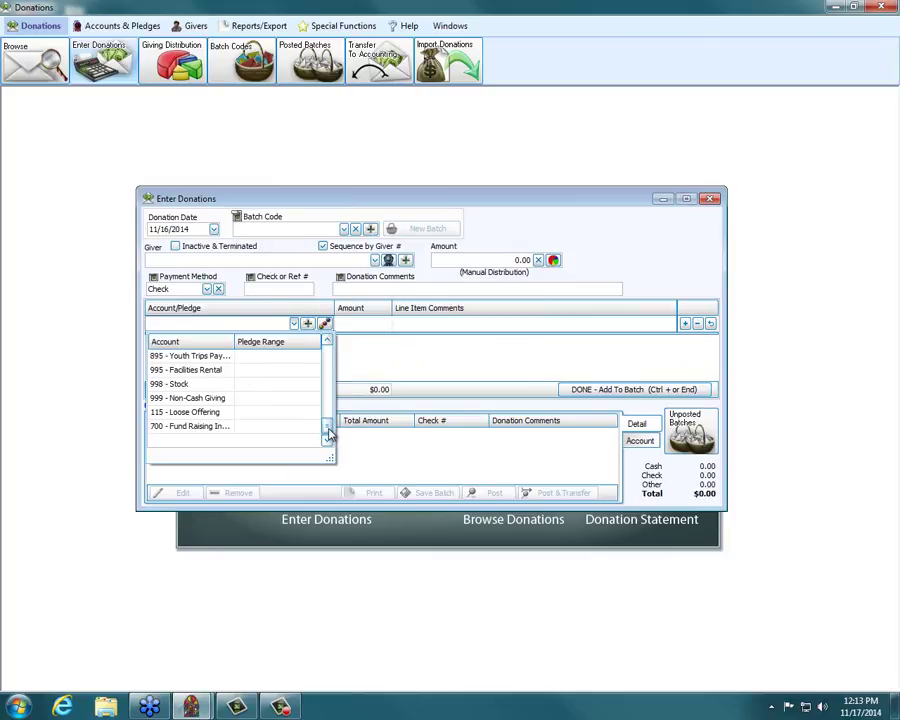
drag(329, 432, 329, 357)
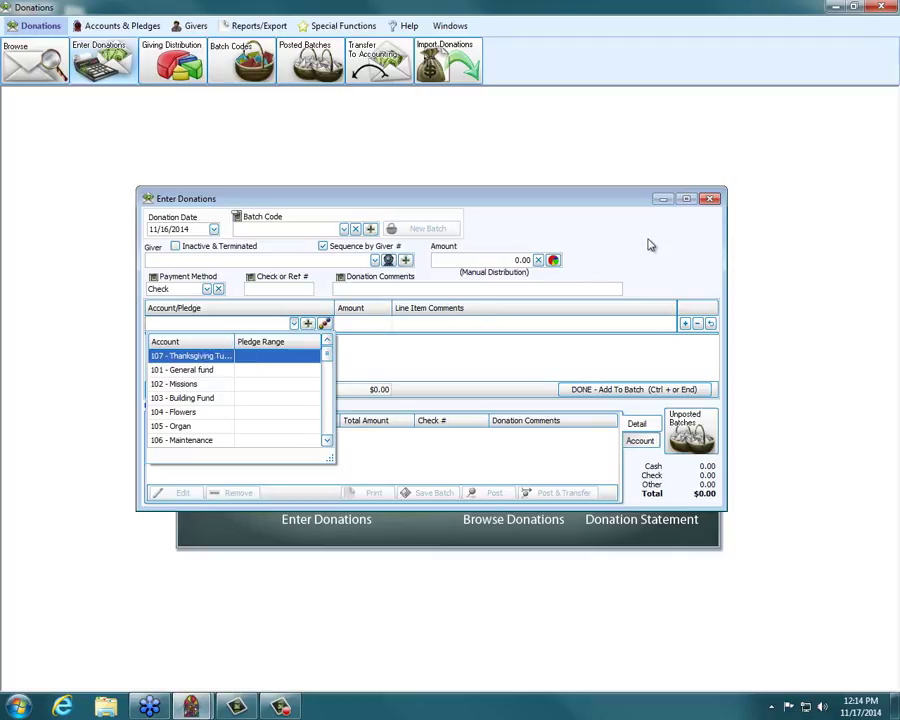
Step: Close Enter Donations, move 107 - Thanksgiving Turkeys to the bottom of the giving account order, and accept the order
click(711, 200)
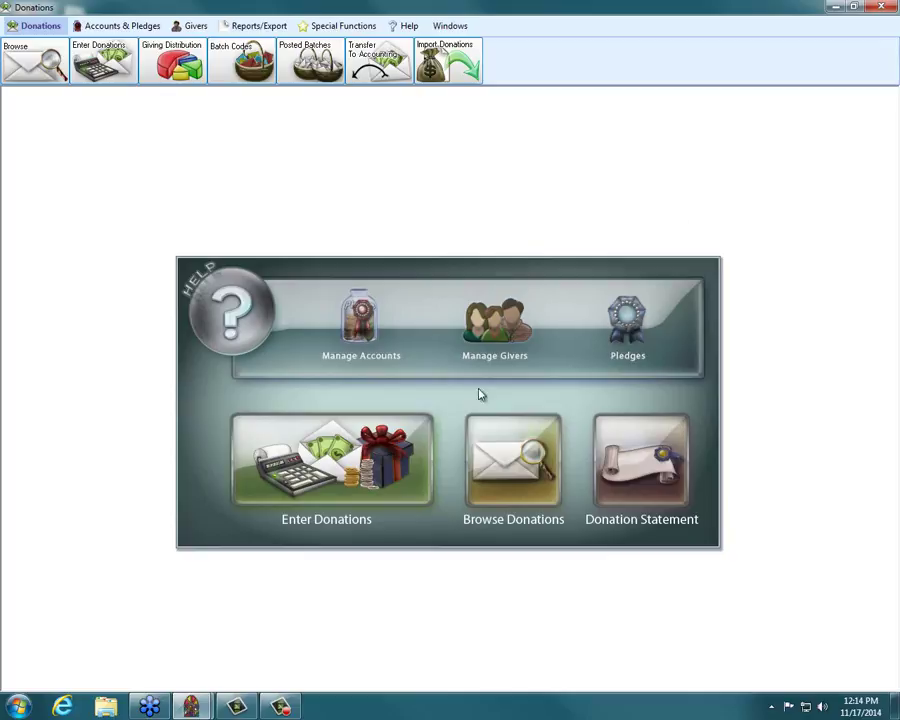
click(112, 27)
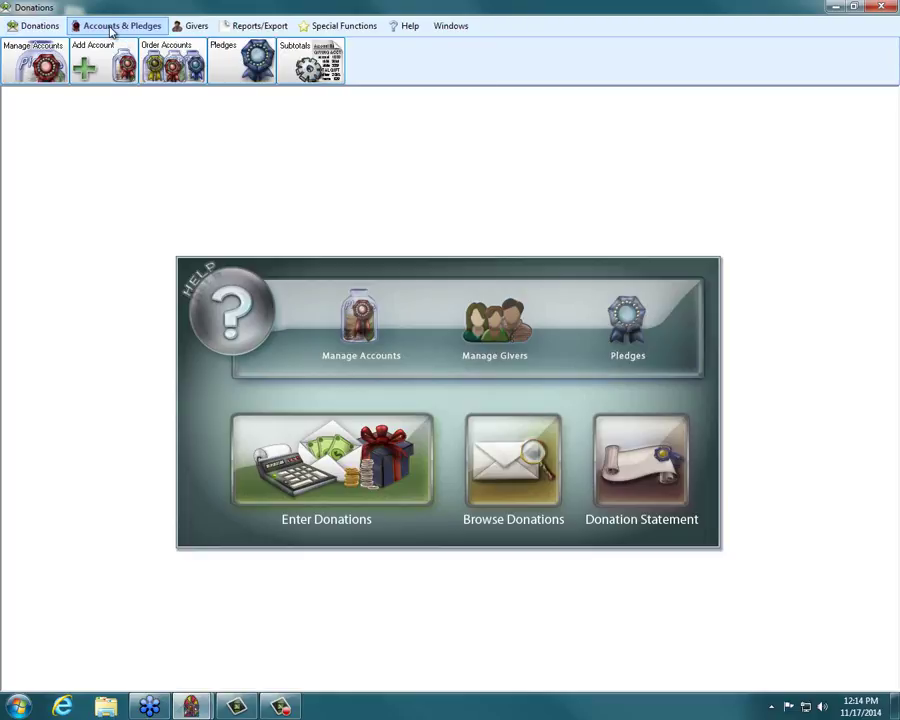
click(164, 76)
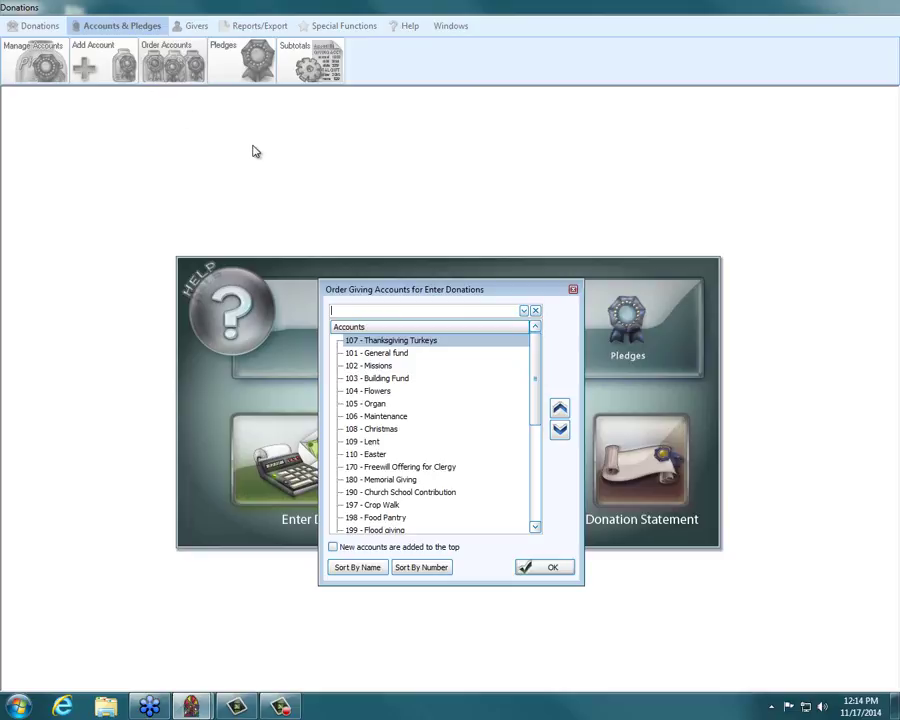
drag(433, 292, 423, 250)
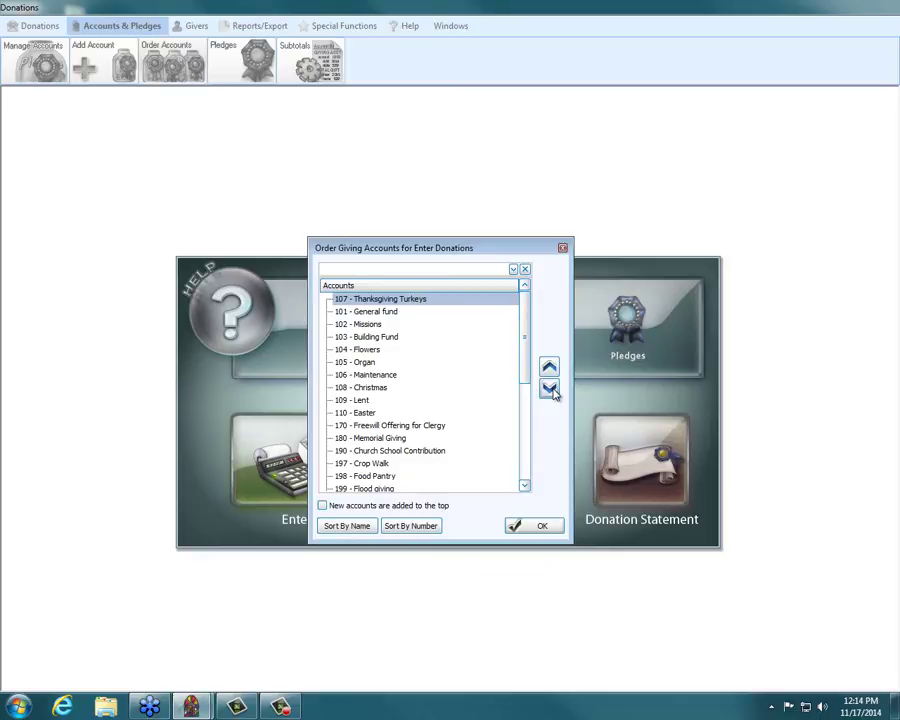
click(550, 389)
click(550, 389)
click(550, 389)
click(549, 389)
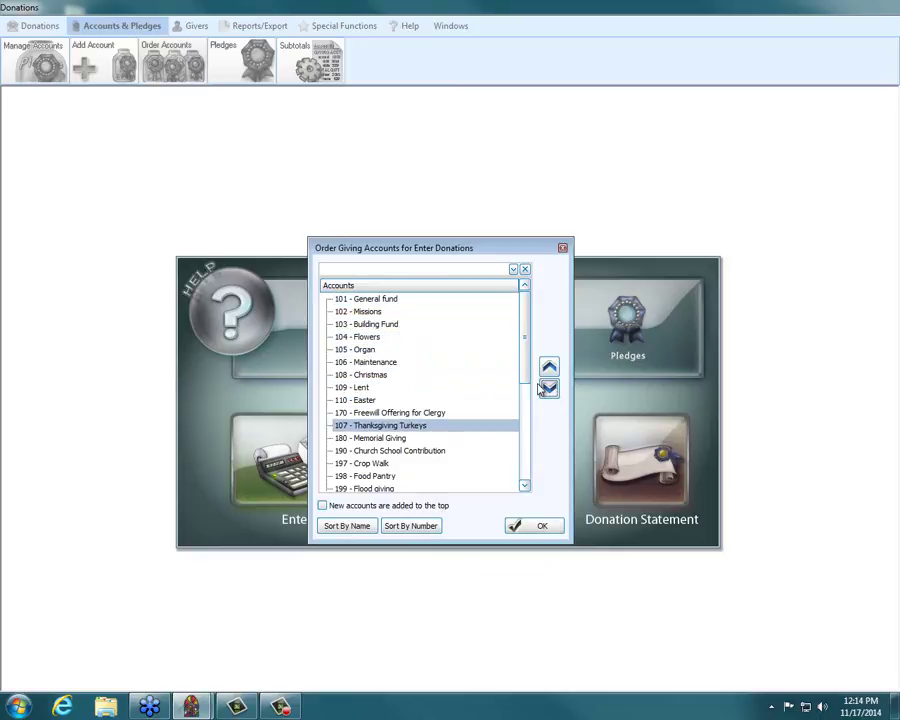
click(549, 389)
click(549, 389)
click(549, 389)
click(549, 389)
click(549, 389)
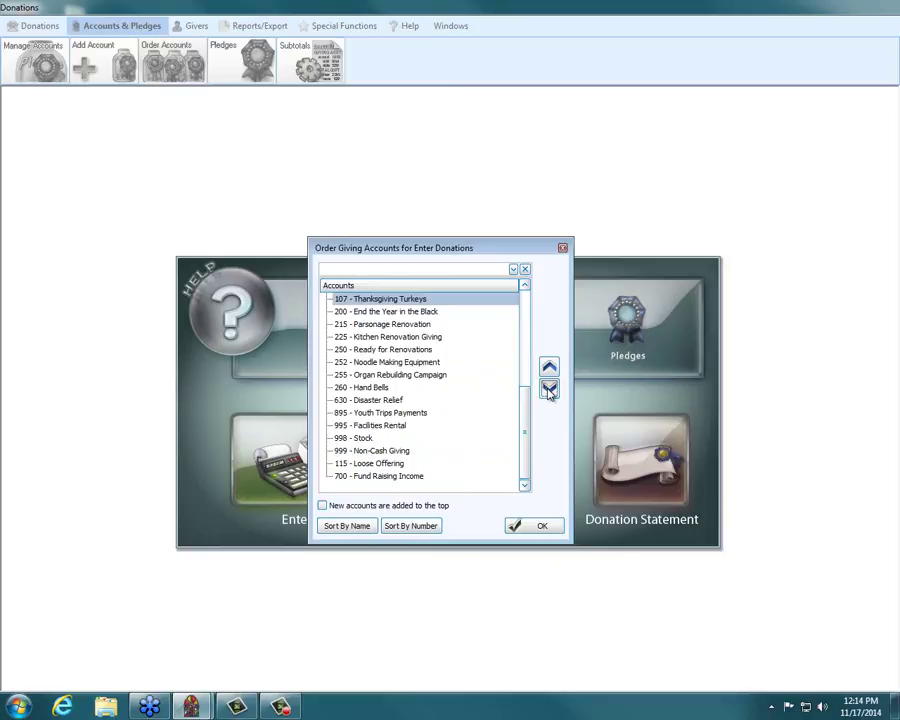
click(549, 389)
click(549, 389)
click(549, 389)
click(549, 389)
click(549, 389)
click(549, 389)
double_click(549, 389)
click(549, 389)
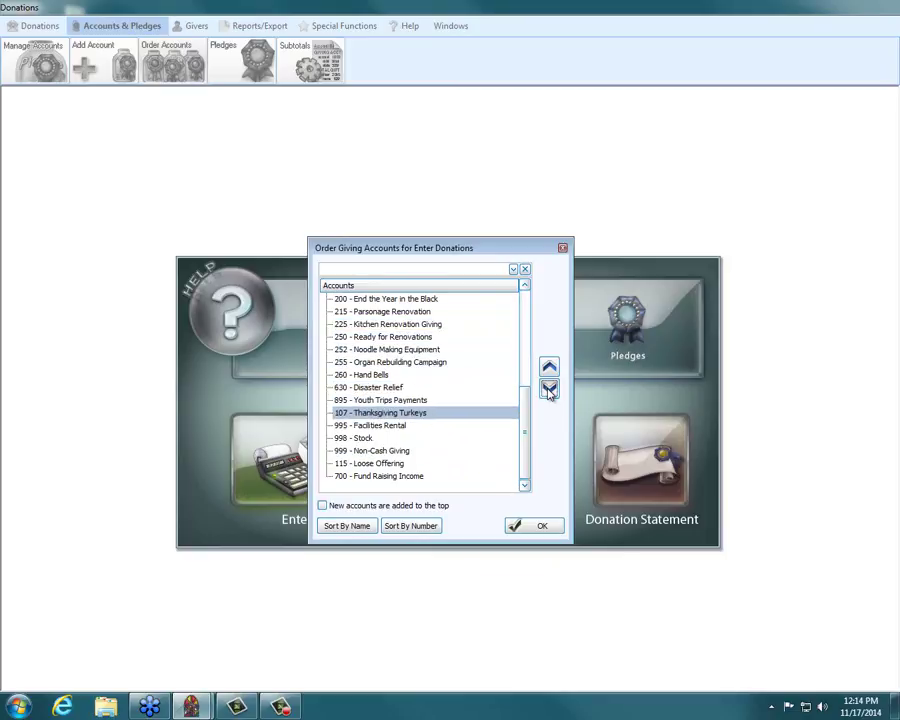
click(549, 389)
click(549, 389)
click(549, 389)
click(549, 389)
click(549, 389)
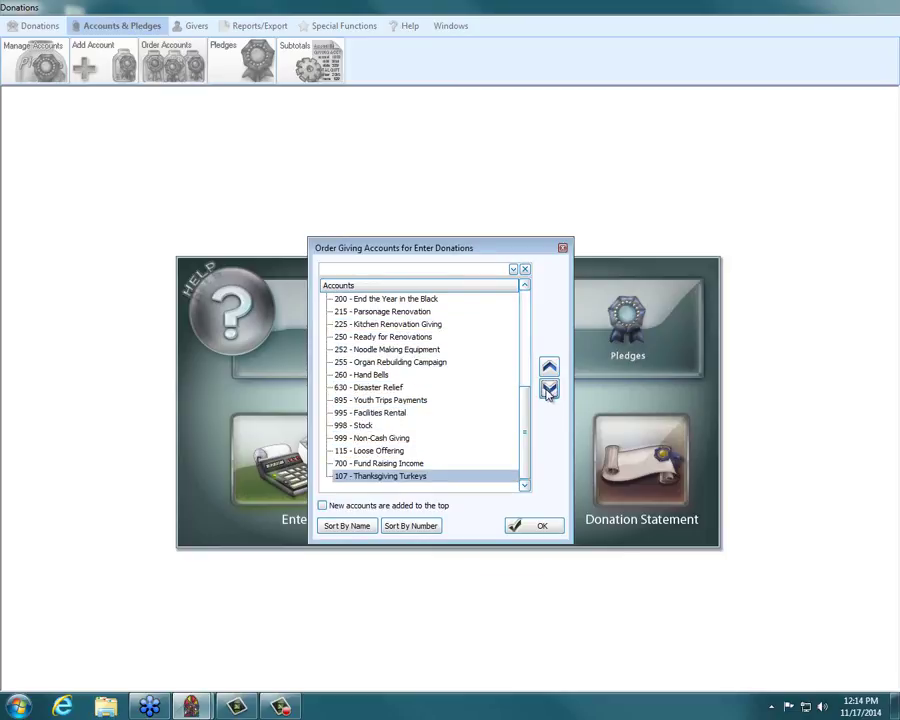
click(531, 527)
Step: Start a donation entry dated 11/17/2014, check the account order offered for a detail line, and close the entry window
click(374, 482)
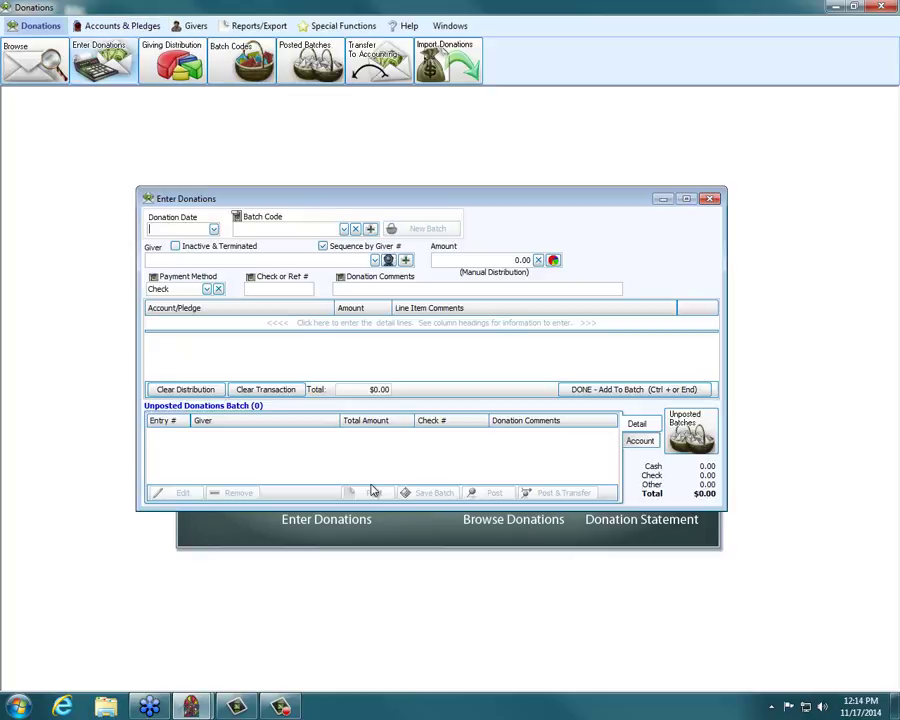
click(213, 229)
click(206, 345)
click(263, 322)
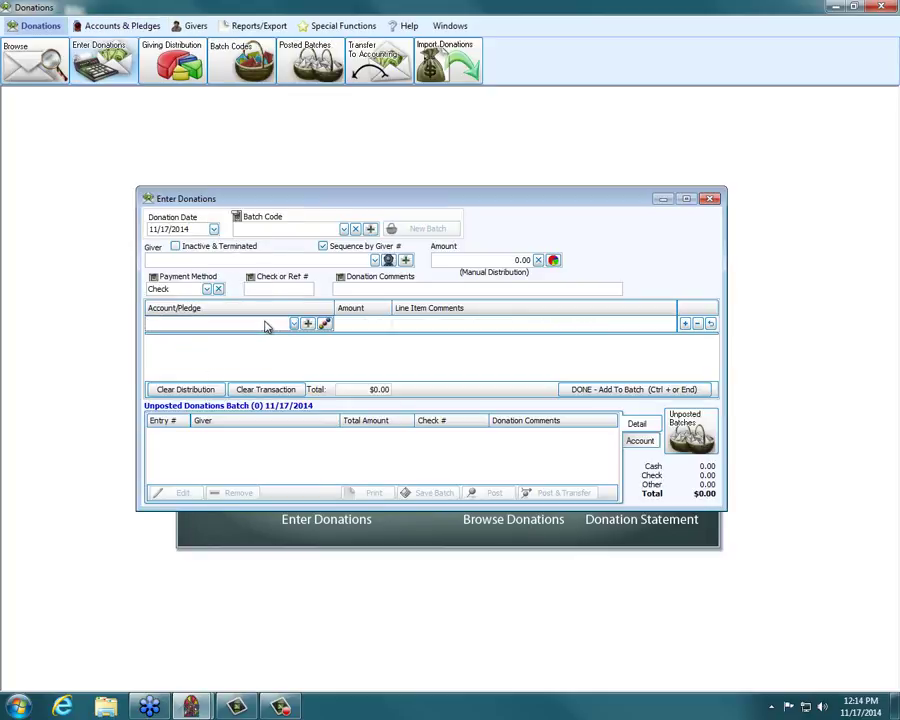
click(294, 324)
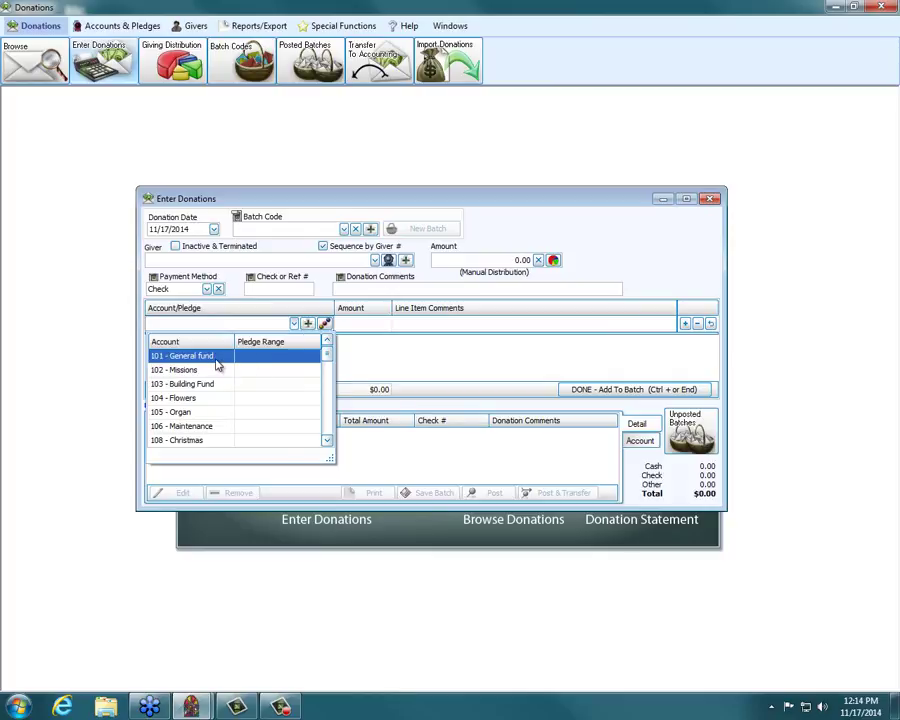
click(710, 201)
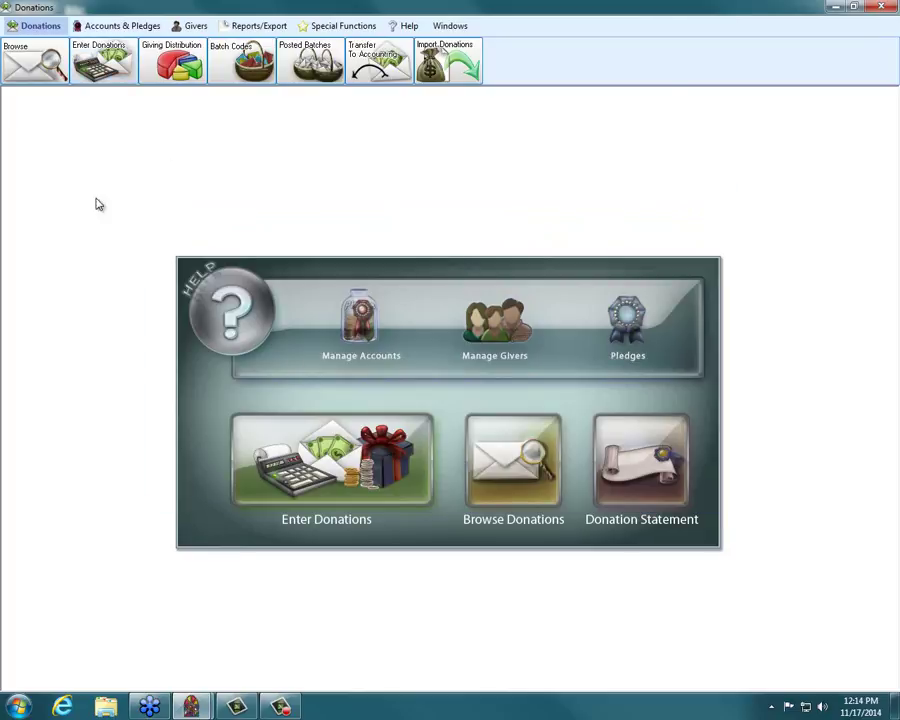
Step: Show the accounts under Total Giving Accounts in Subtotals and move Thanksgiving Turkeys (107) into Total Holiday Giving
click(102, 32)
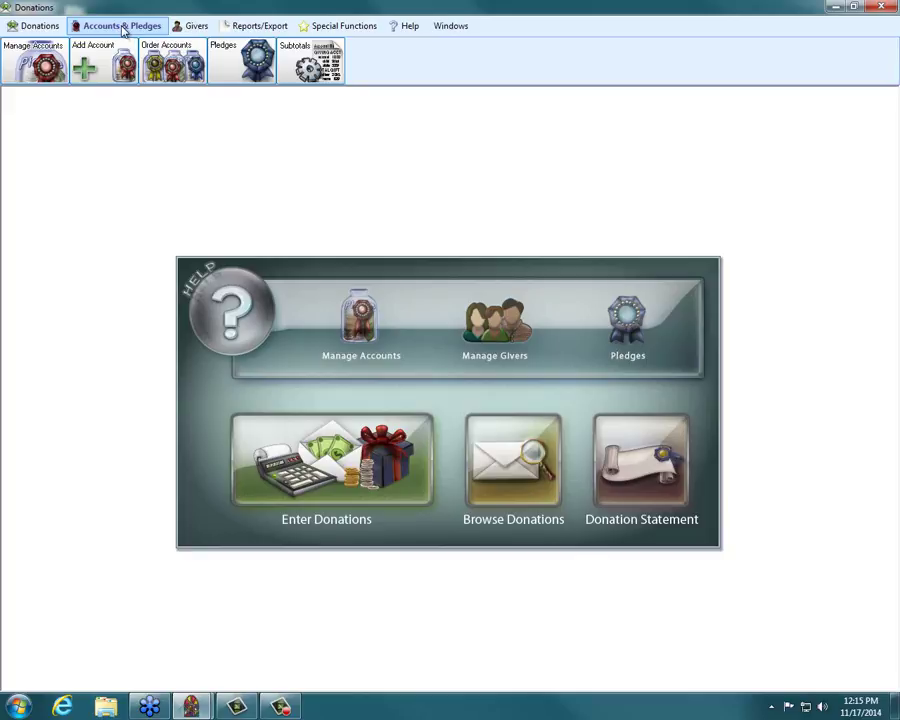
click(310, 60)
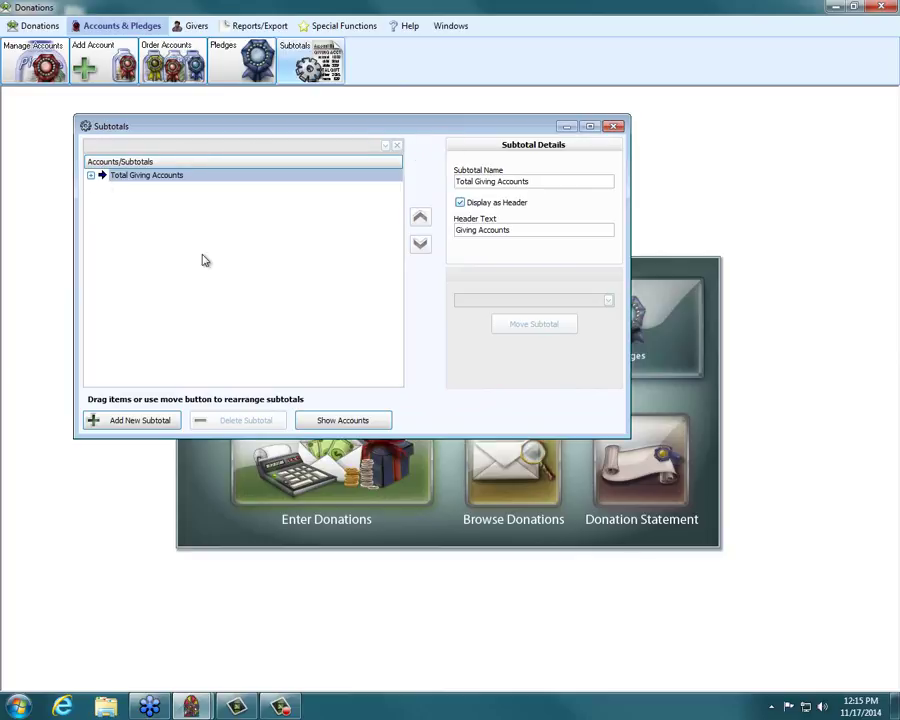
click(345, 421)
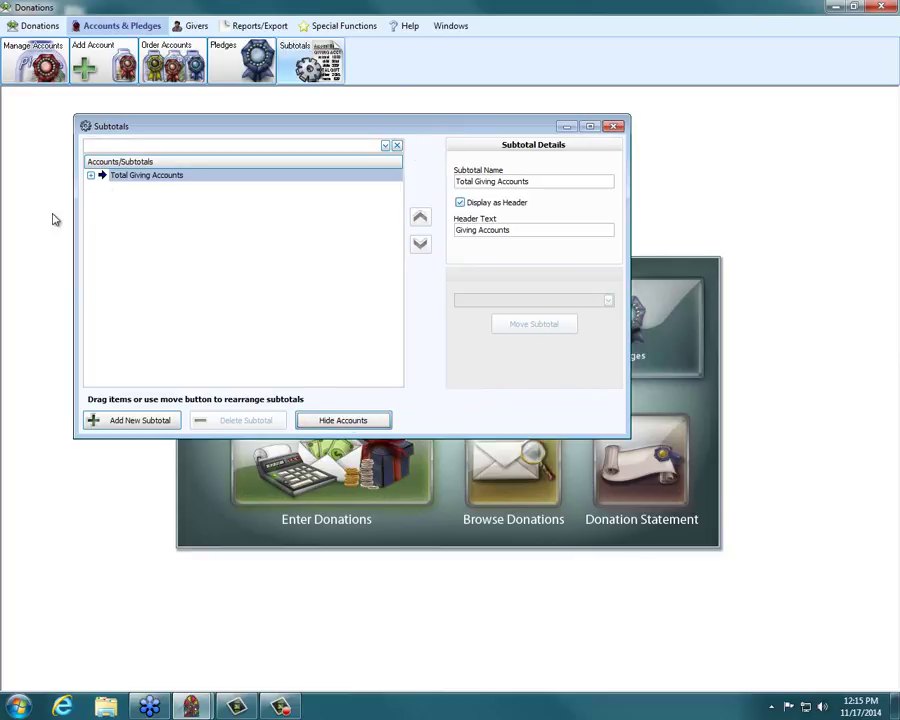
click(91, 175)
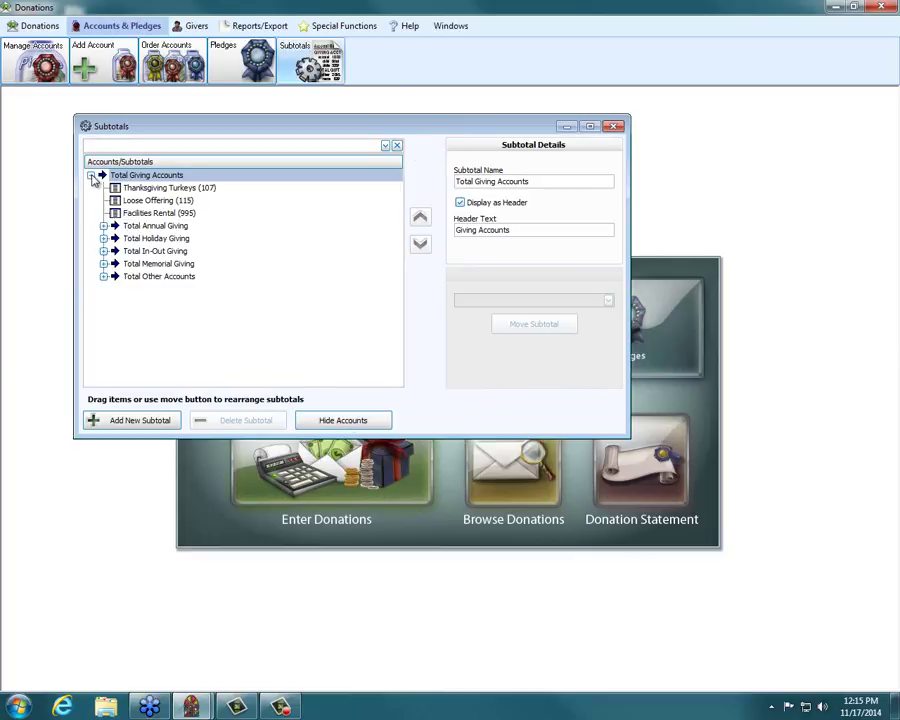
click(155, 191)
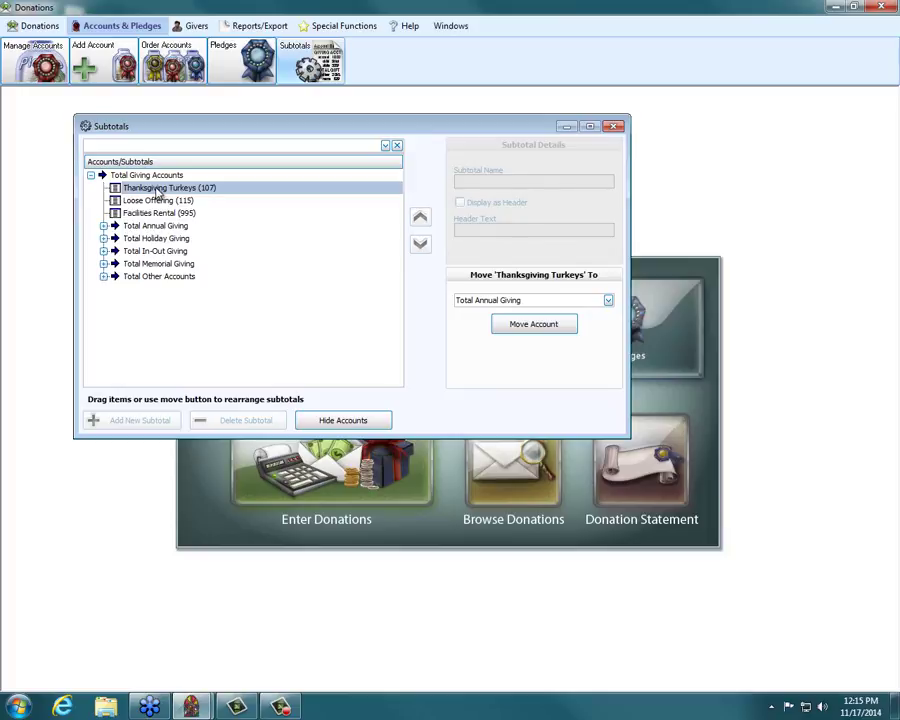
drag(157, 192, 163, 241)
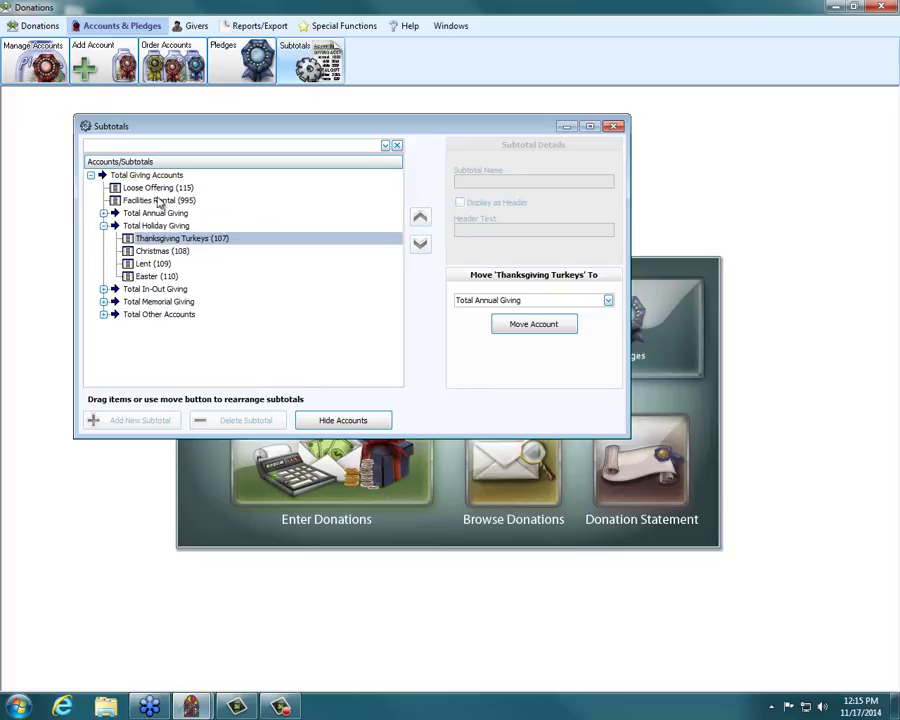
Step: Move the Loose Offering (115) account into the Total Other Accounts subtotal and close the Subtotals window
click(156, 190)
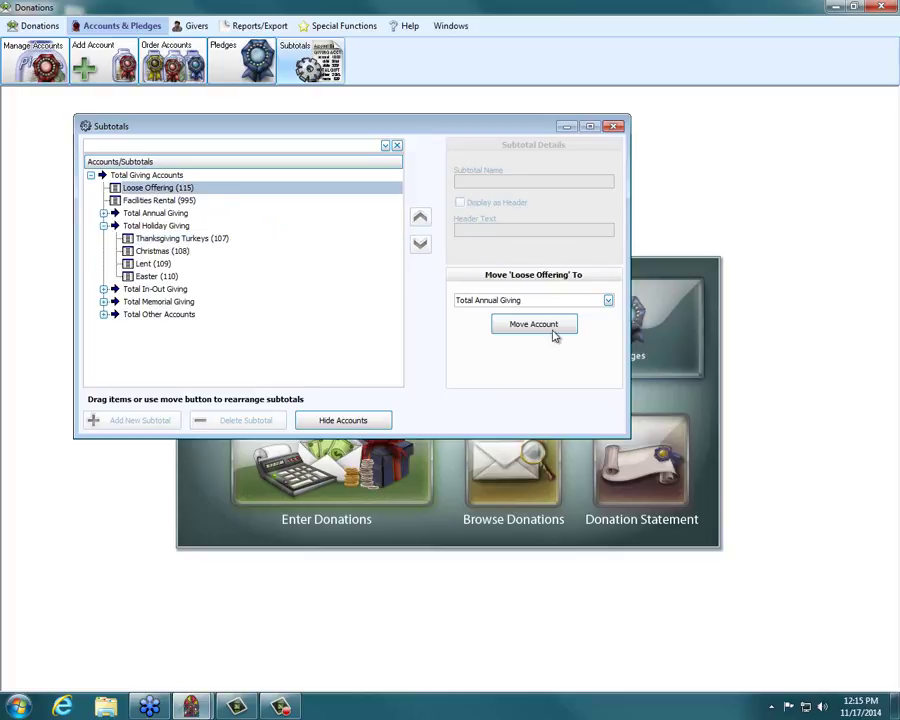
click(607, 301)
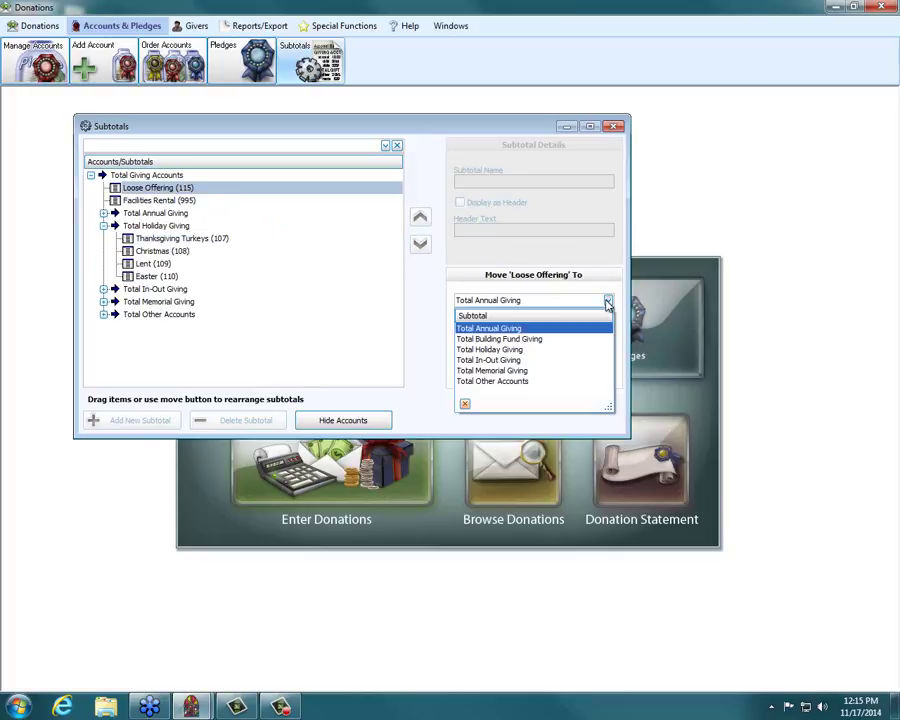
click(517, 381)
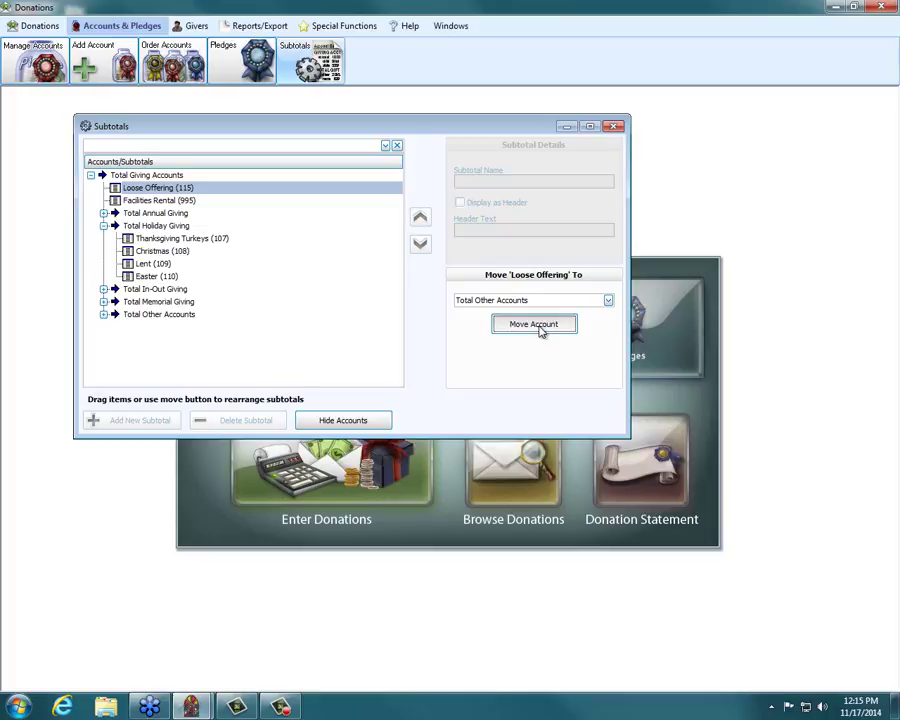
click(538, 326)
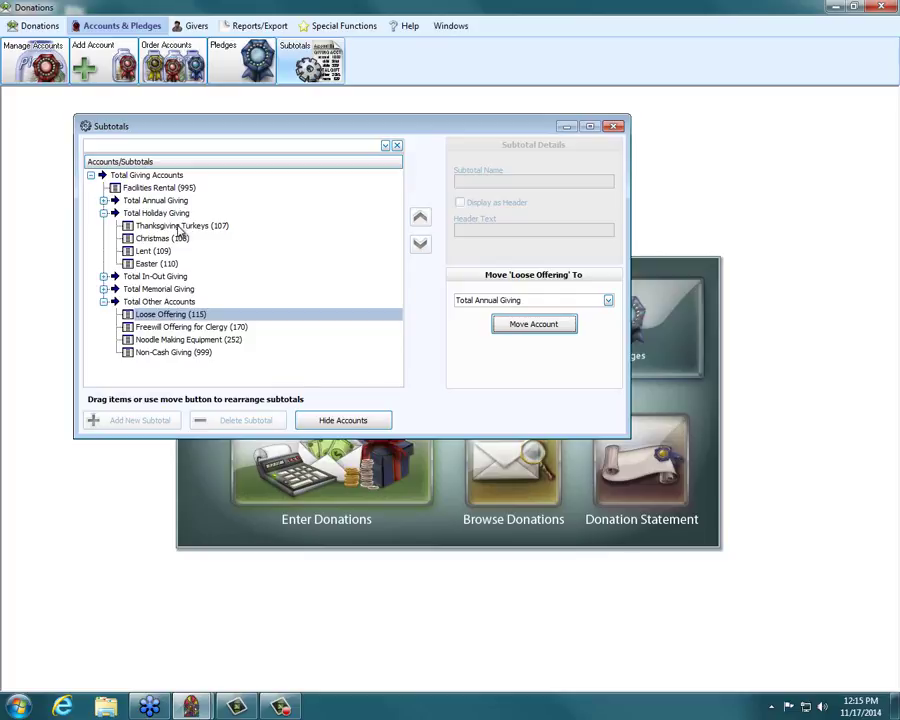
click(614, 126)
Step: Generate a preview of the List Account Balances report with inactive accounts included
click(262, 26)
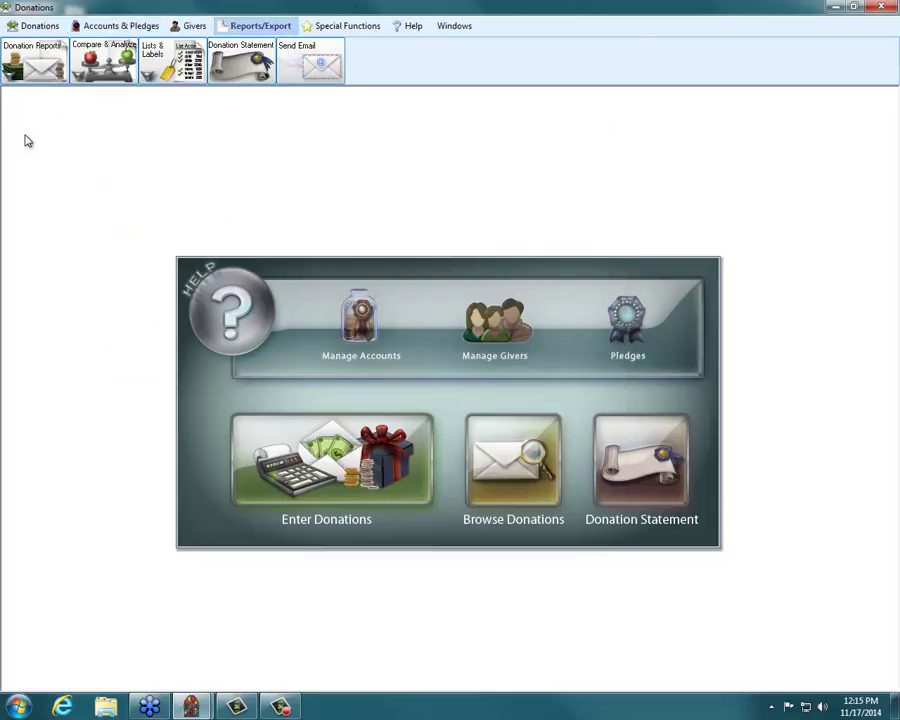
click(168, 62)
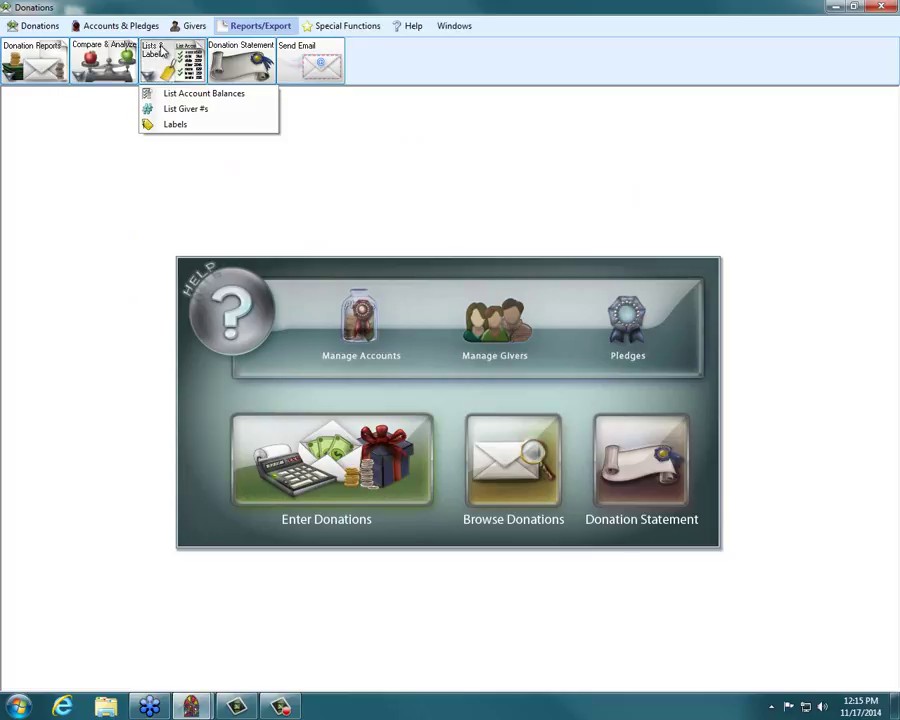
click(184, 94)
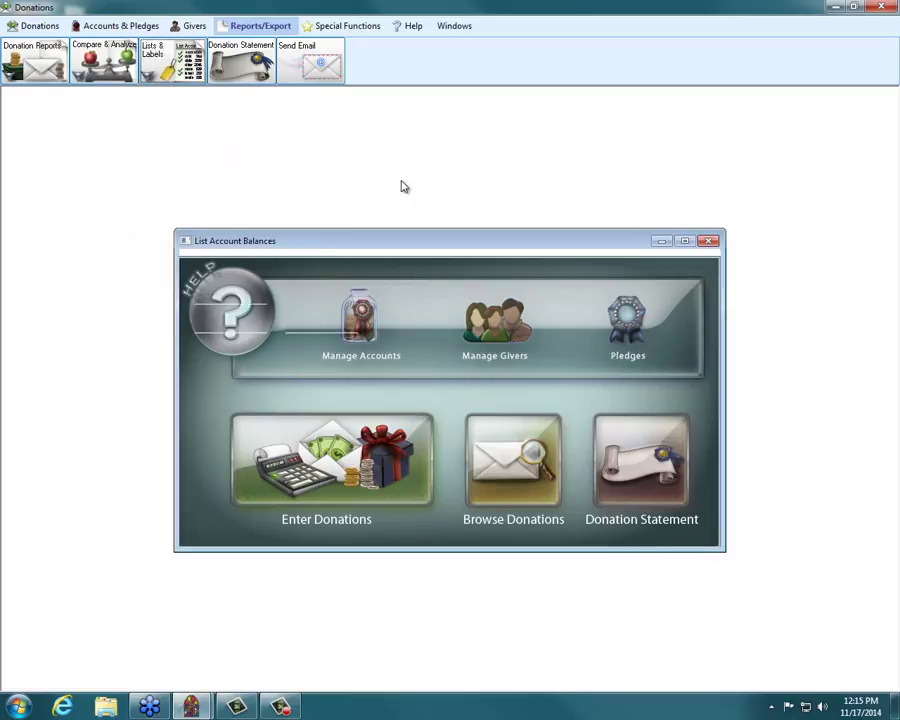
click(199, 377)
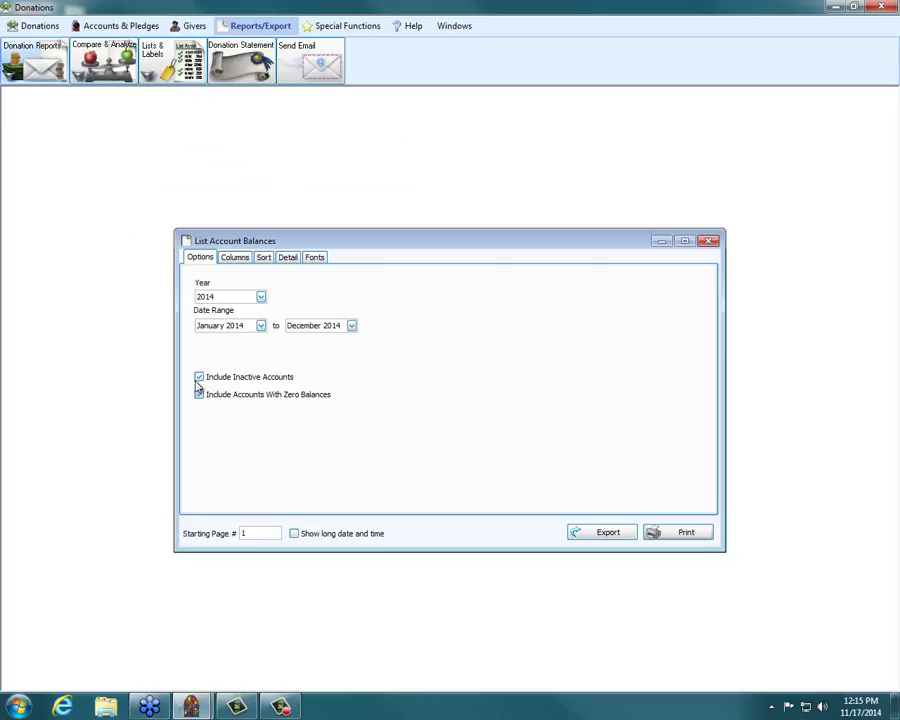
click(676, 537)
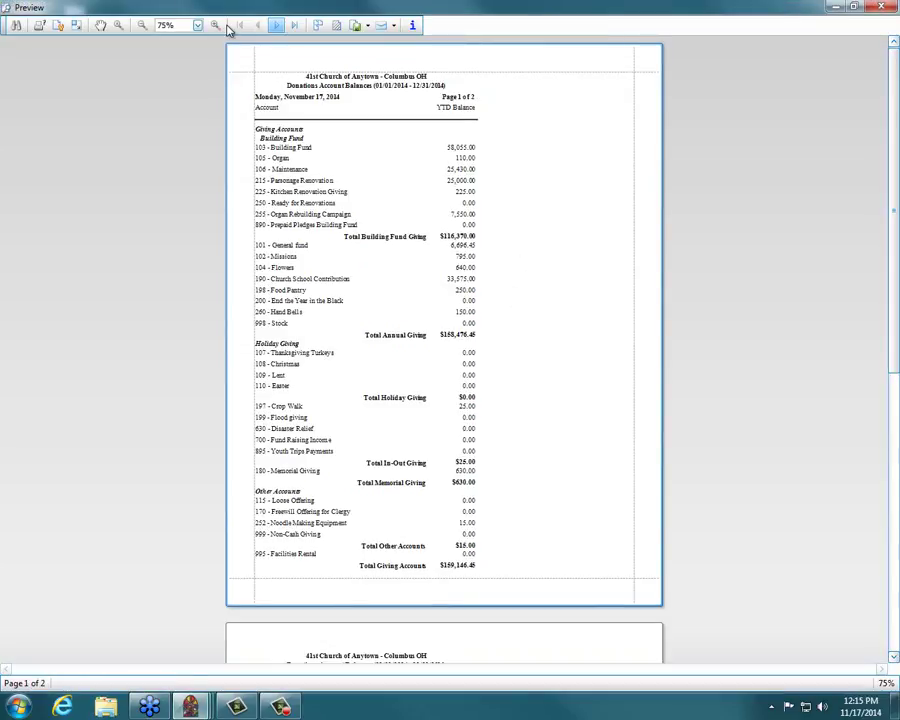
Step: Examine the account groupings and subtotals in the report preview at 100% zoom, then close the preview and report window
click(215, 26)
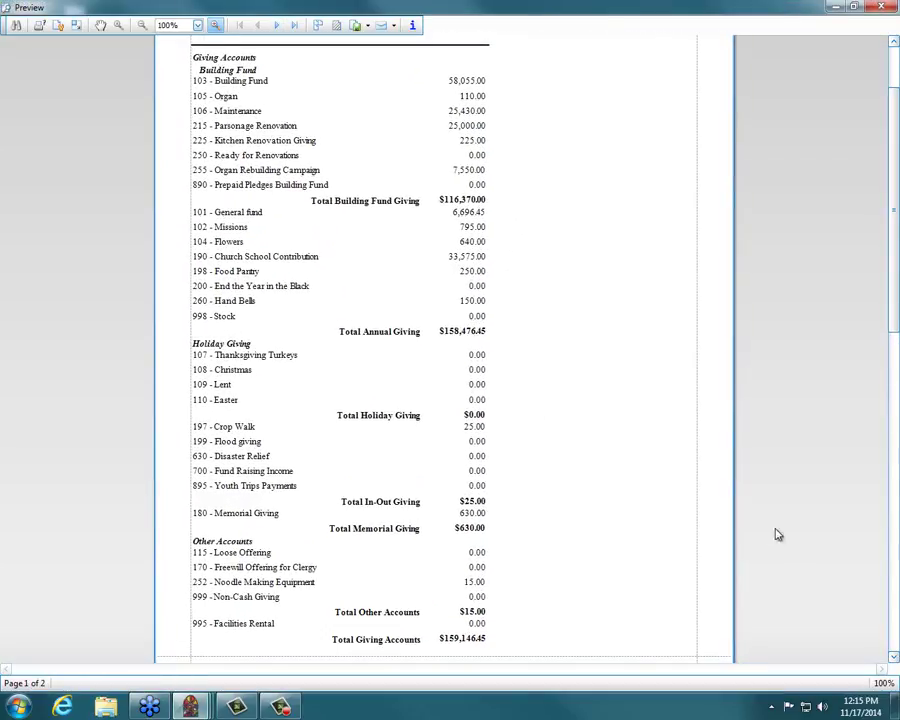
click(894, 657)
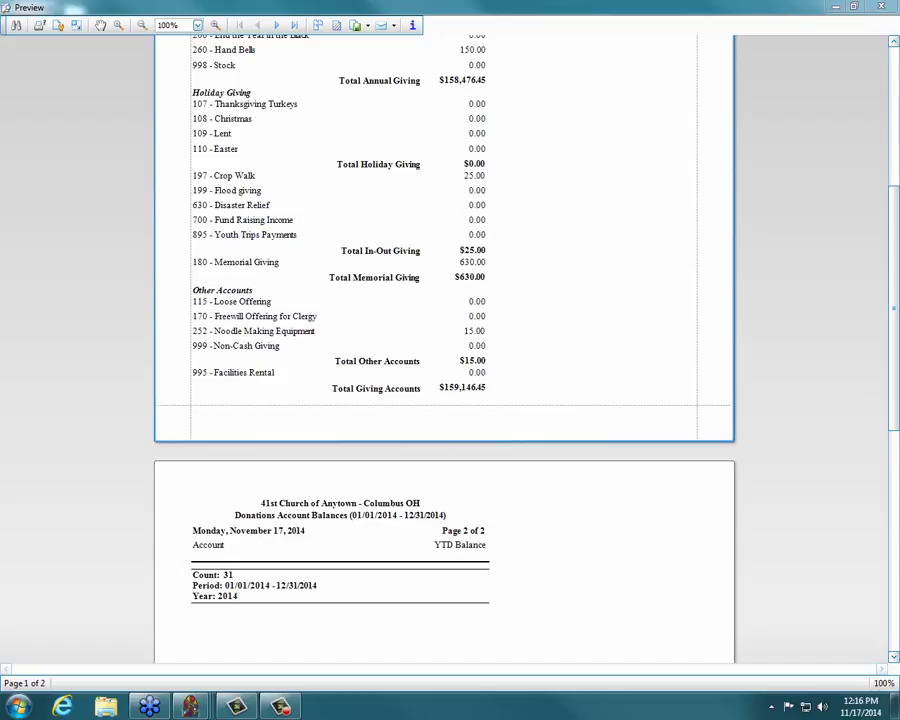
click(880, 12)
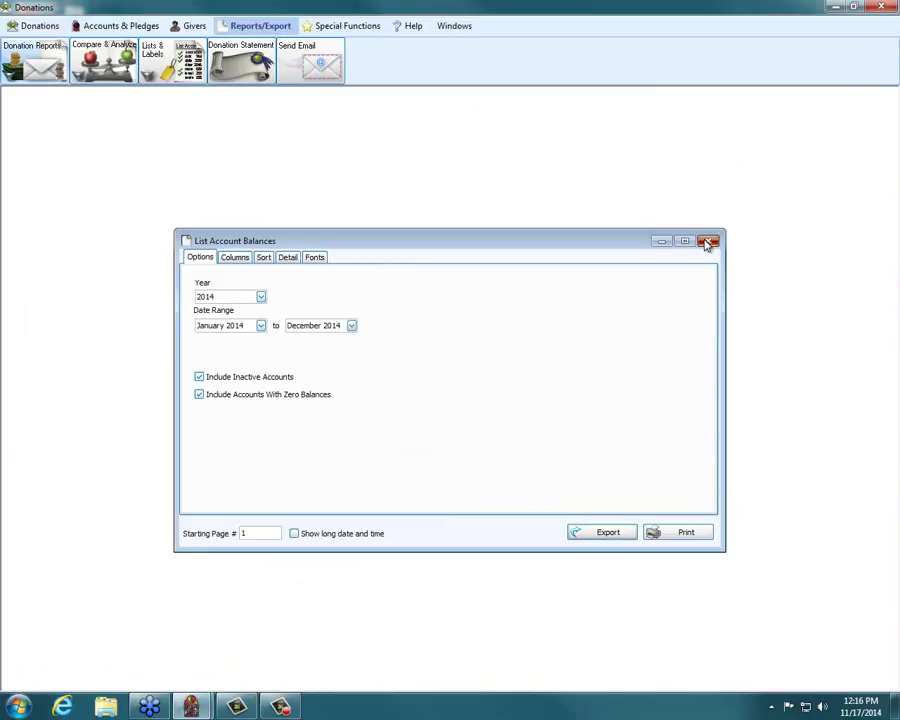
click(708, 242)
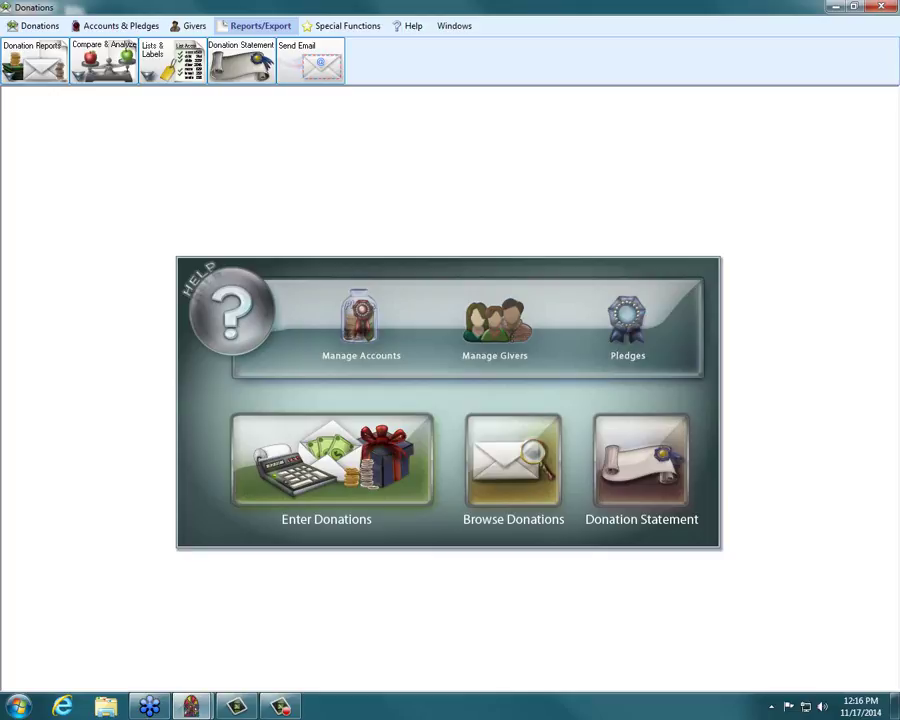
Step: Add a giving account named Any Account without an ID in Manage Accounts and finish adding accounts
click(360, 322)
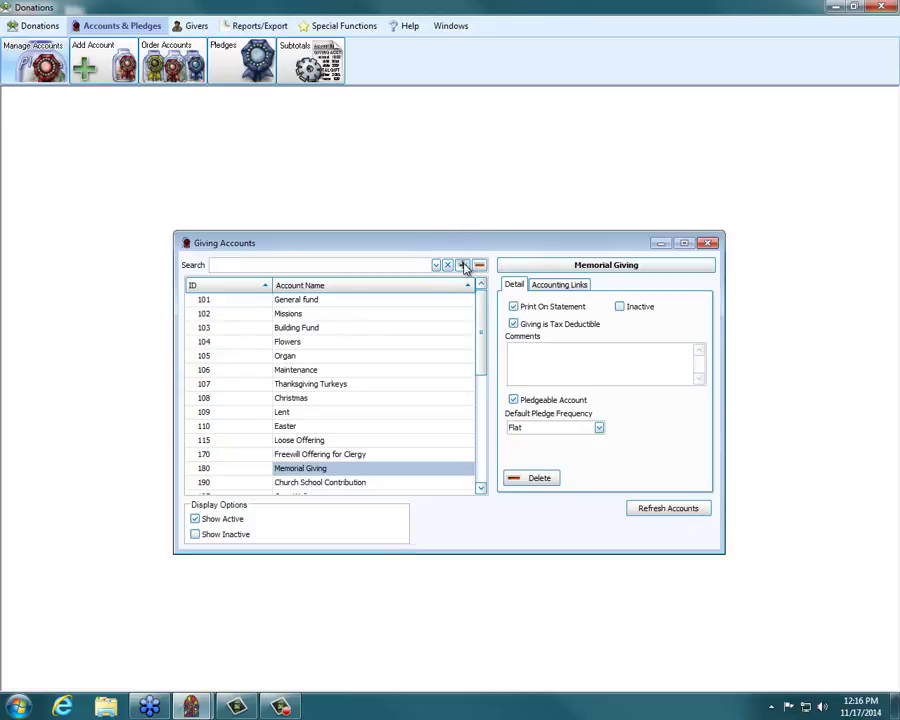
click(463, 266)
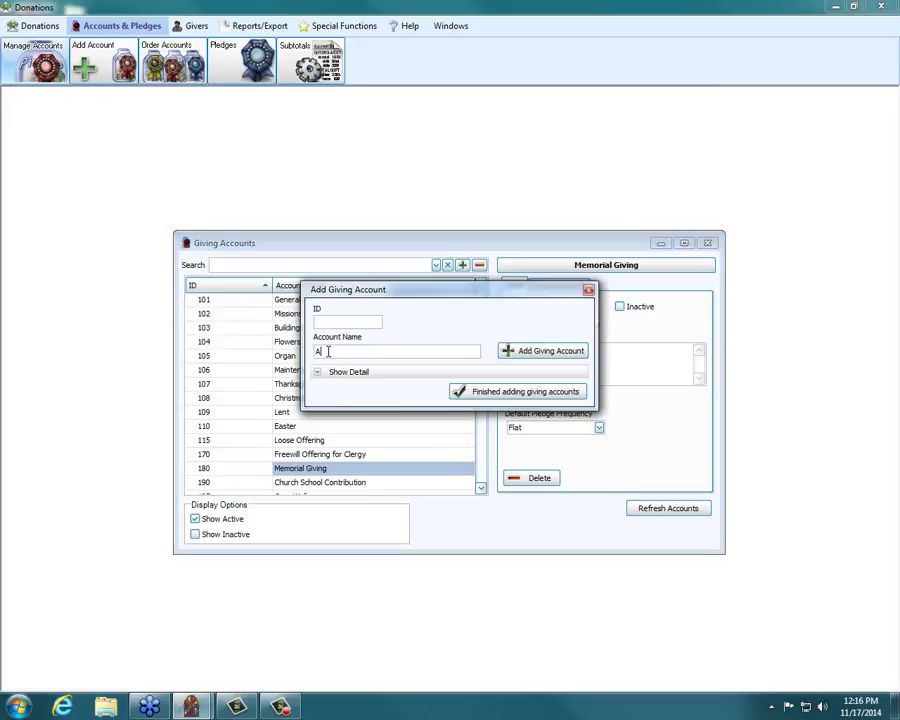
text(unt)
click(537, 352)
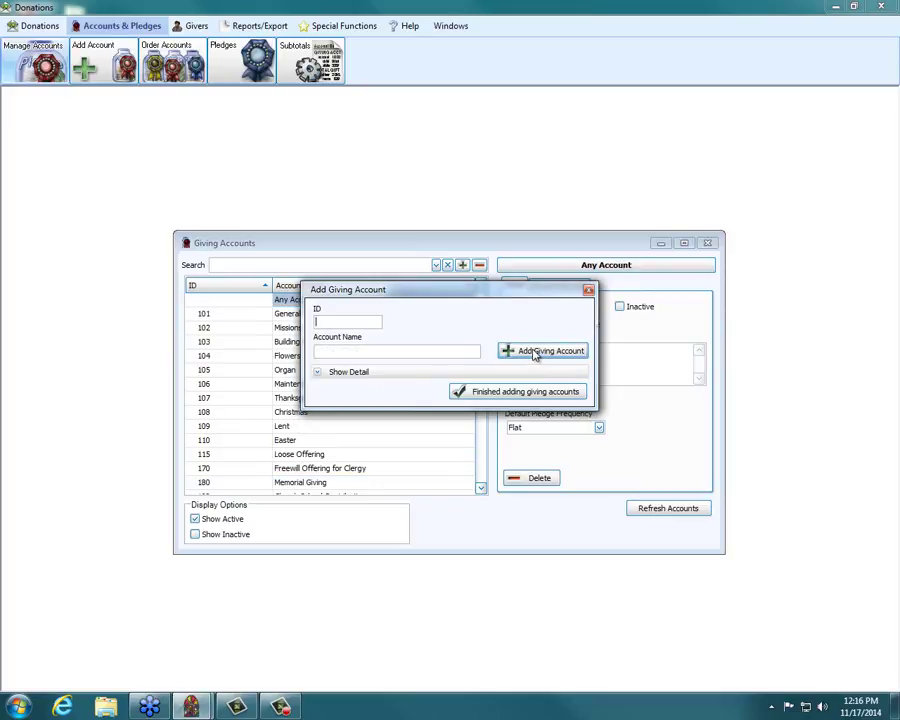
click(539, 391)
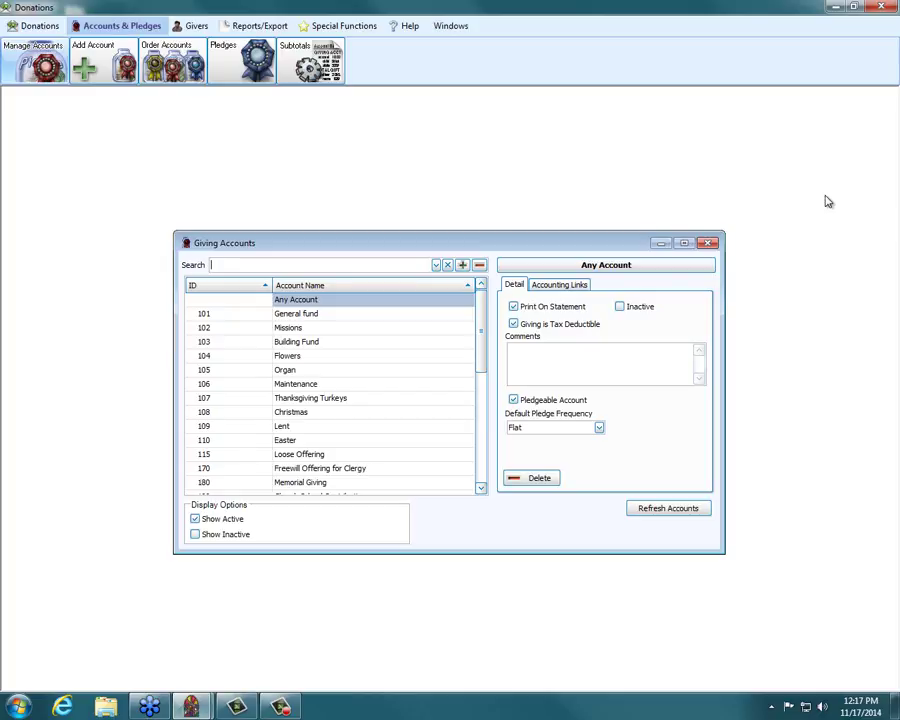
Step: Close the Giving Accounts window, open Link to Accounting, and enlarge and reposition the Transfer Donations to Accounting window
click(707, 243)
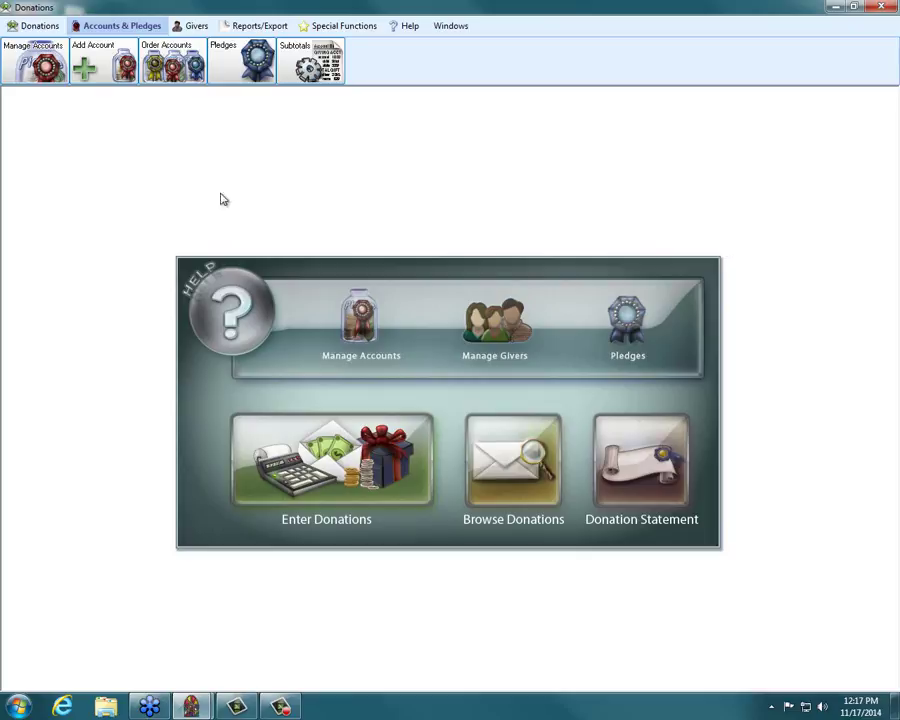
click(340, 27)
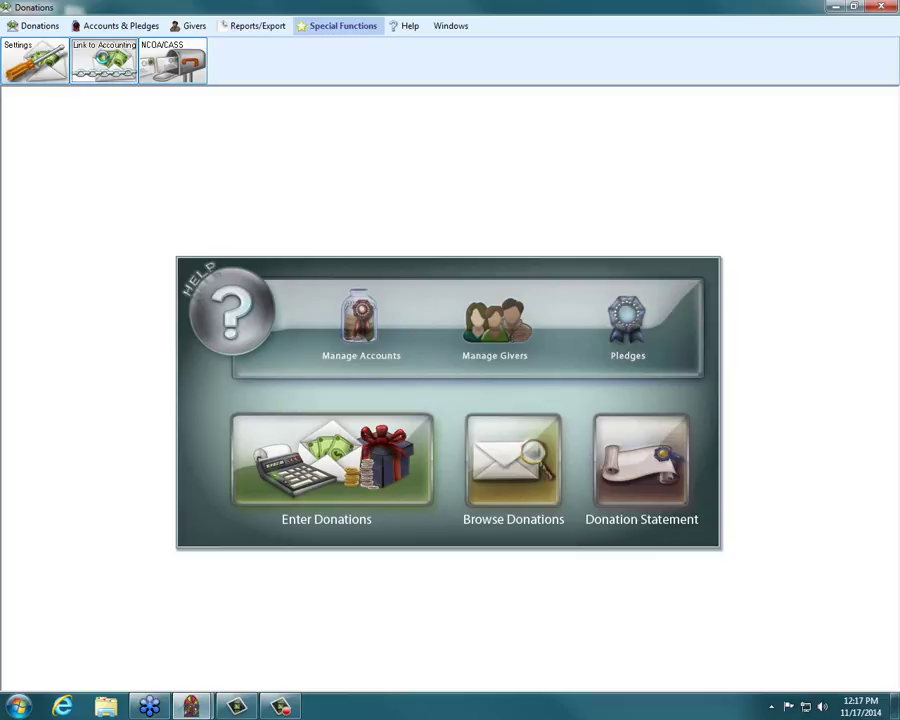
click(75, 50)
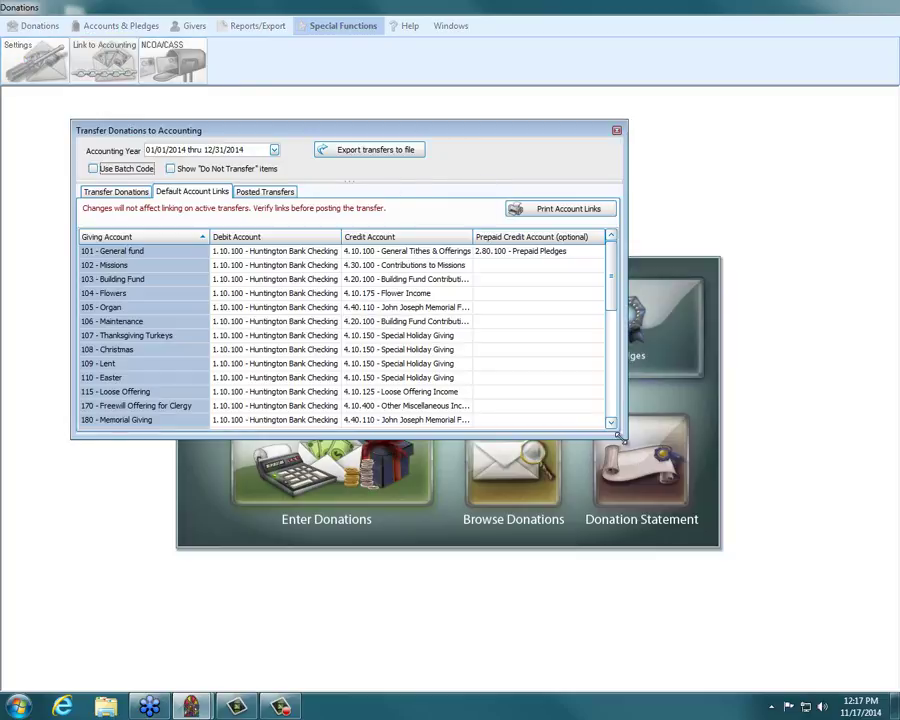
drag(620, 436, 883, 683)
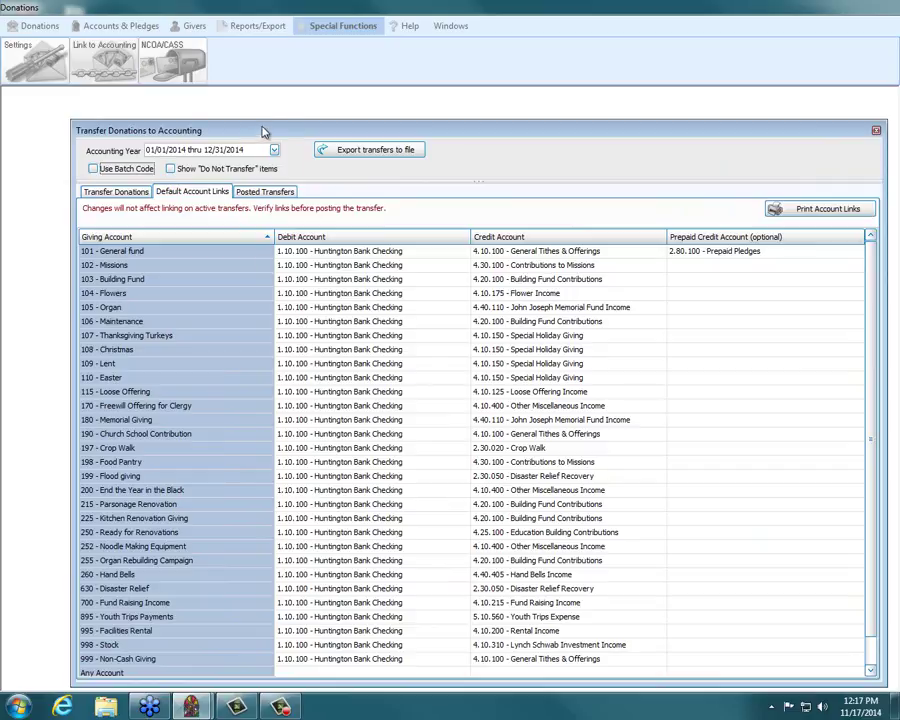
drag(311, 131, 286, 116)
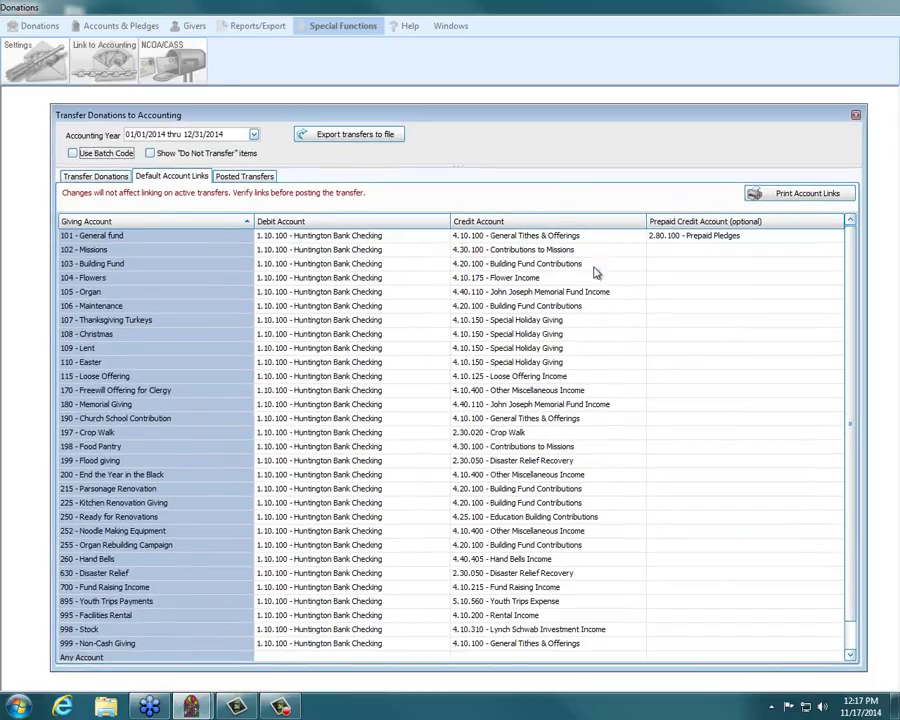
Step: Review the posted transfers, default account links and pending transfers with "Do Not Transfer" items shown, and close the transfer window
click(263, 177)
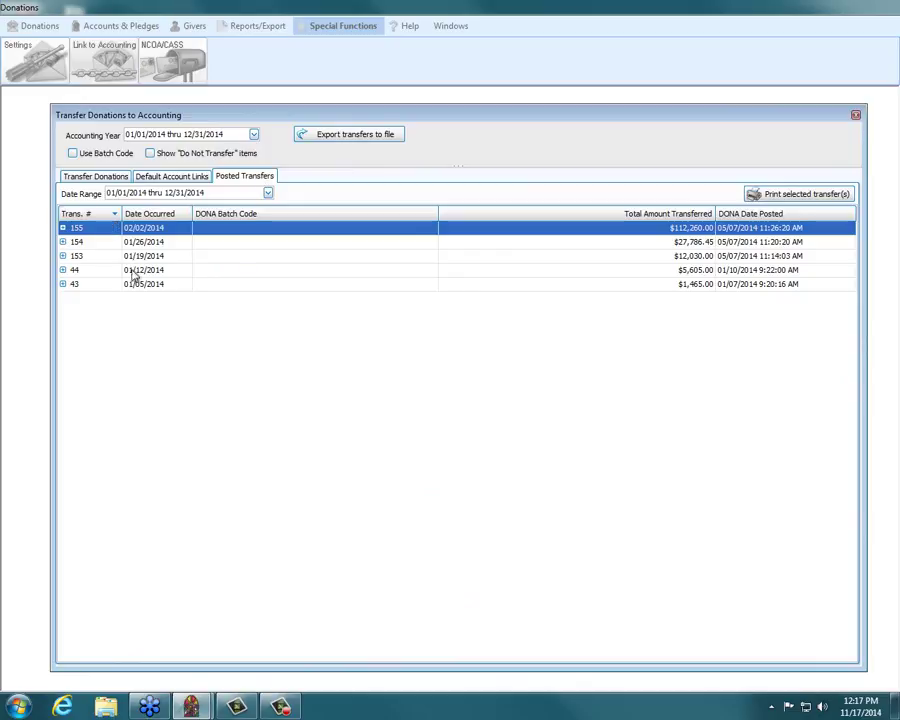
click(176, 178)
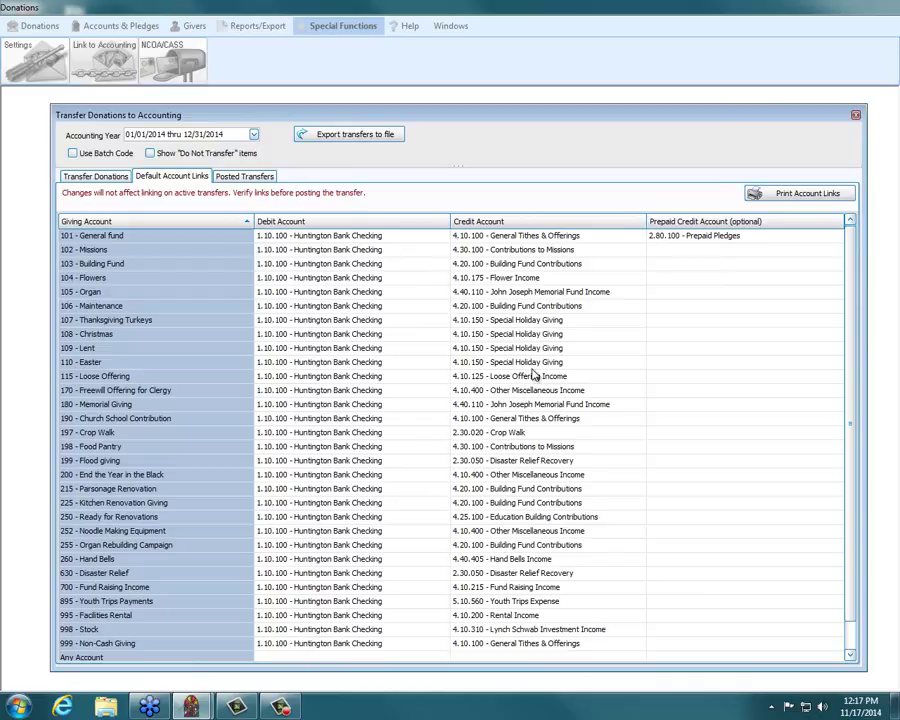
click(82, 178)
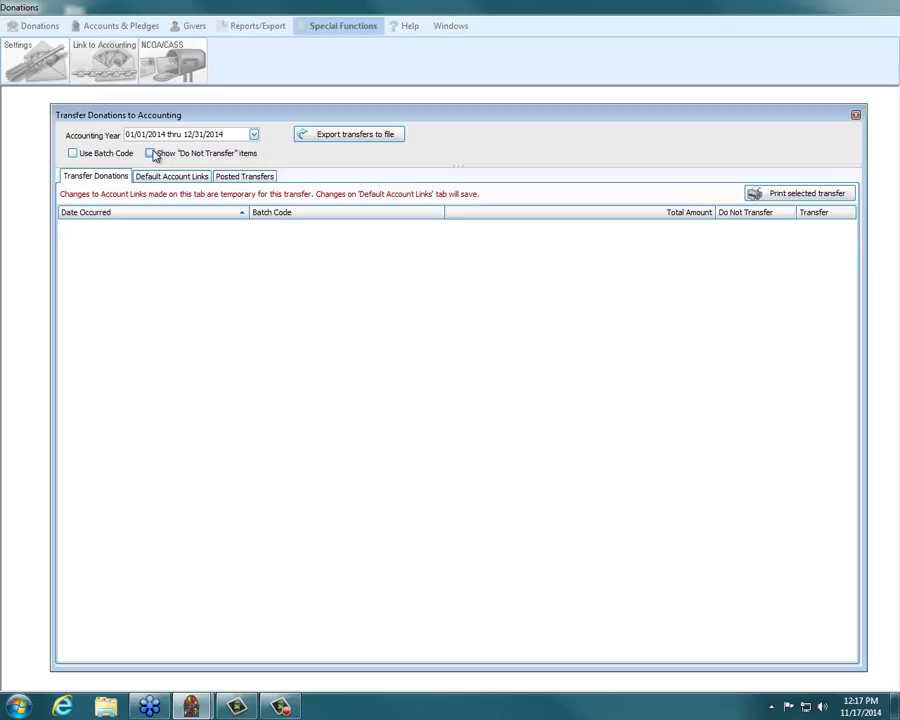
click(152, 153)
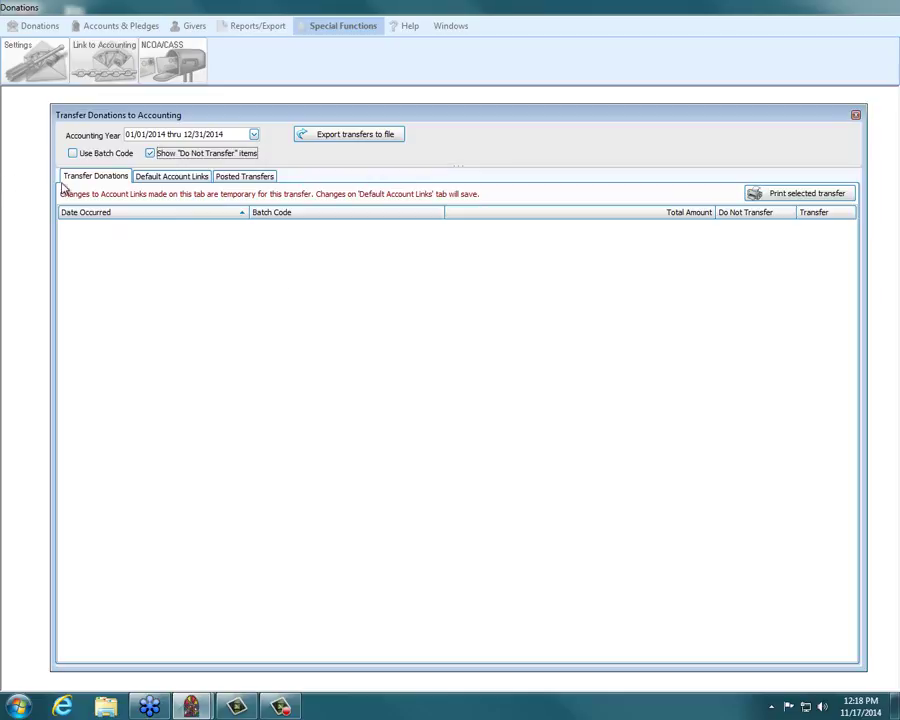
click(162, 178)
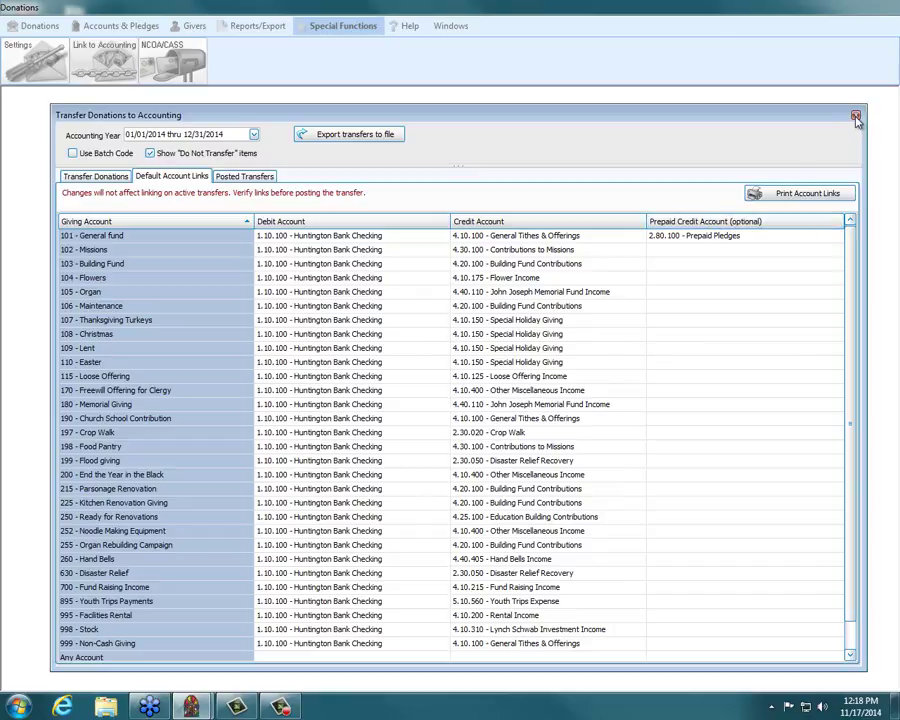
click(856, 118)
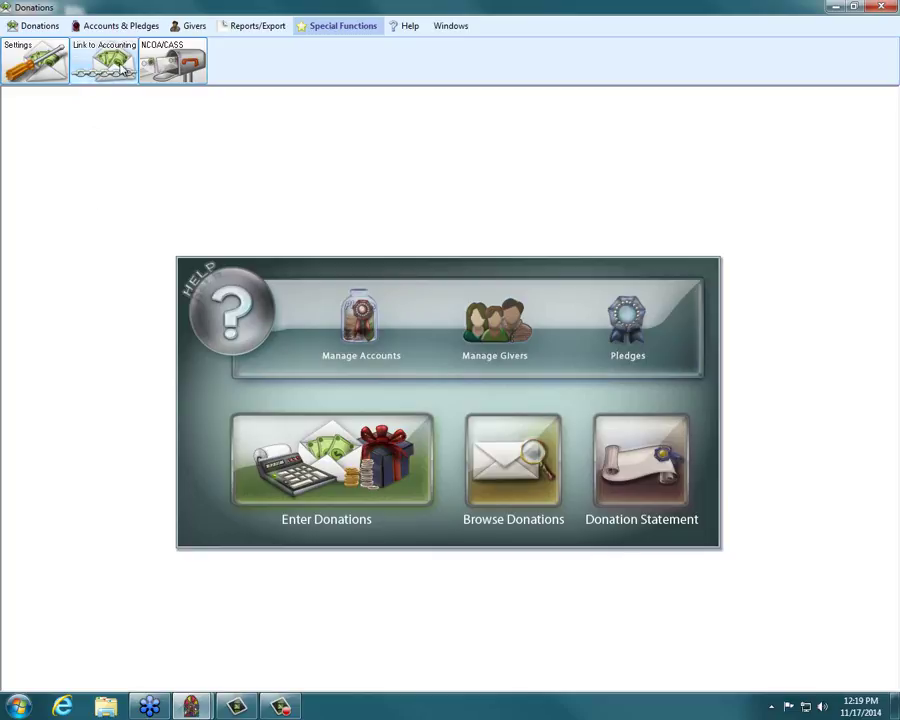
Step: View the blank entry forms for adding an individual giver and a group giver, closing each without adding anyone
click(193, 26)
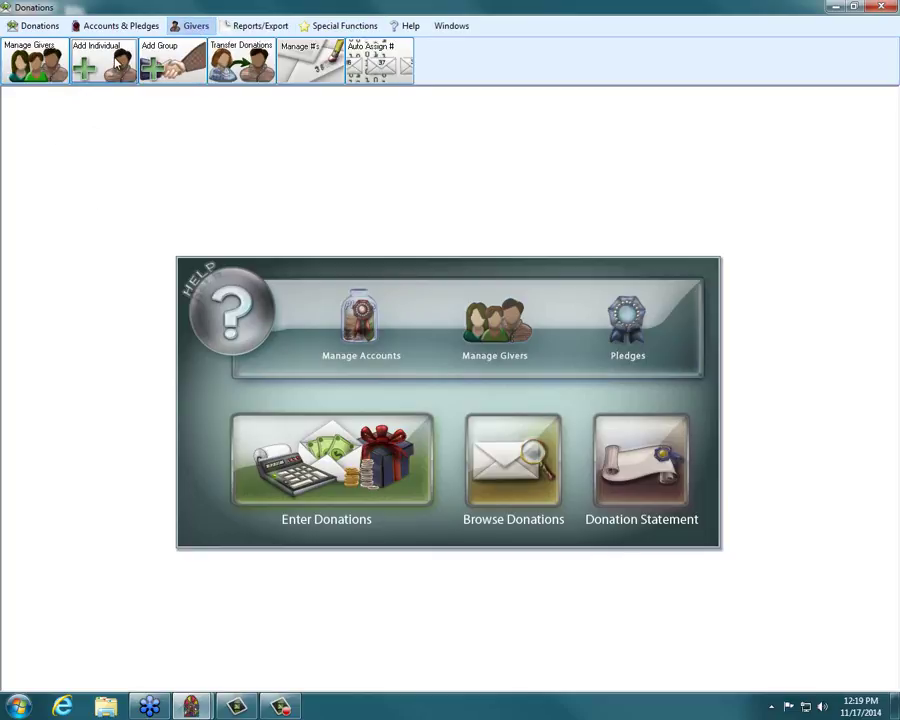
click(85, 56)
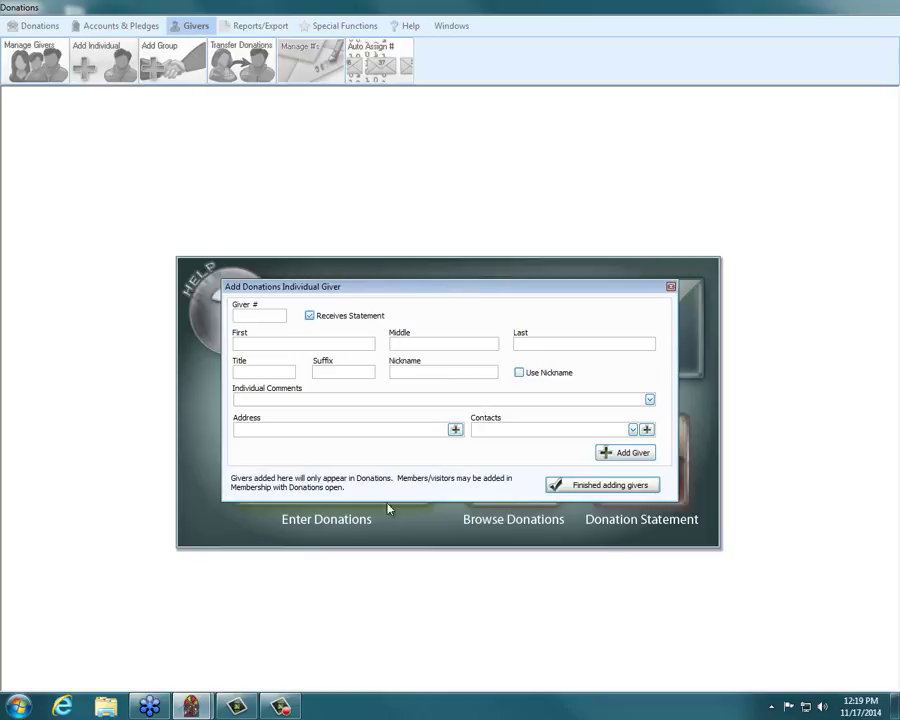
click(670, 287)
click(160, 70)
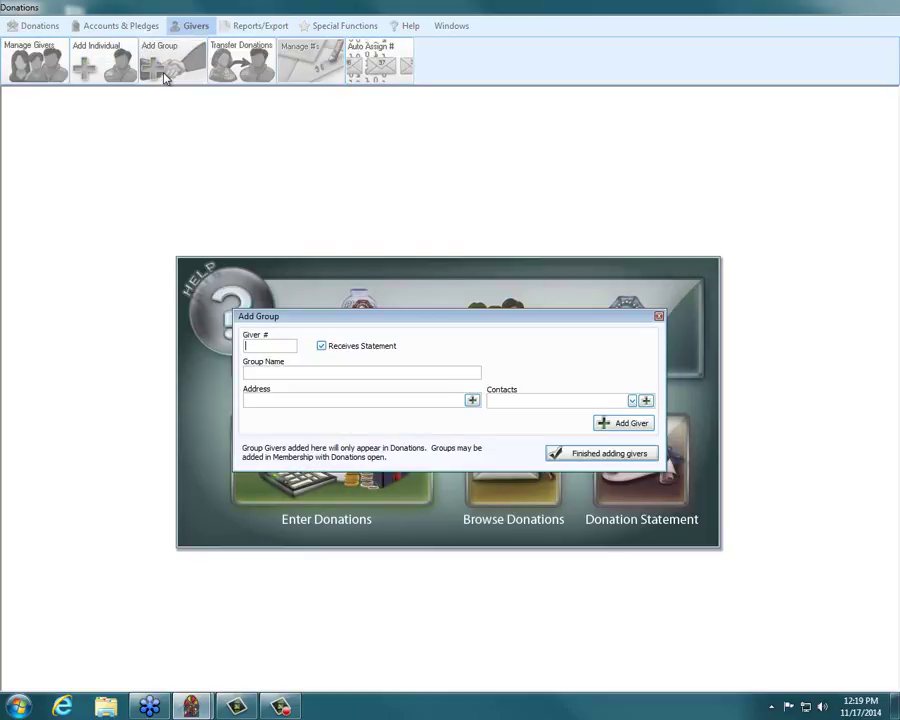
click(659, 317)
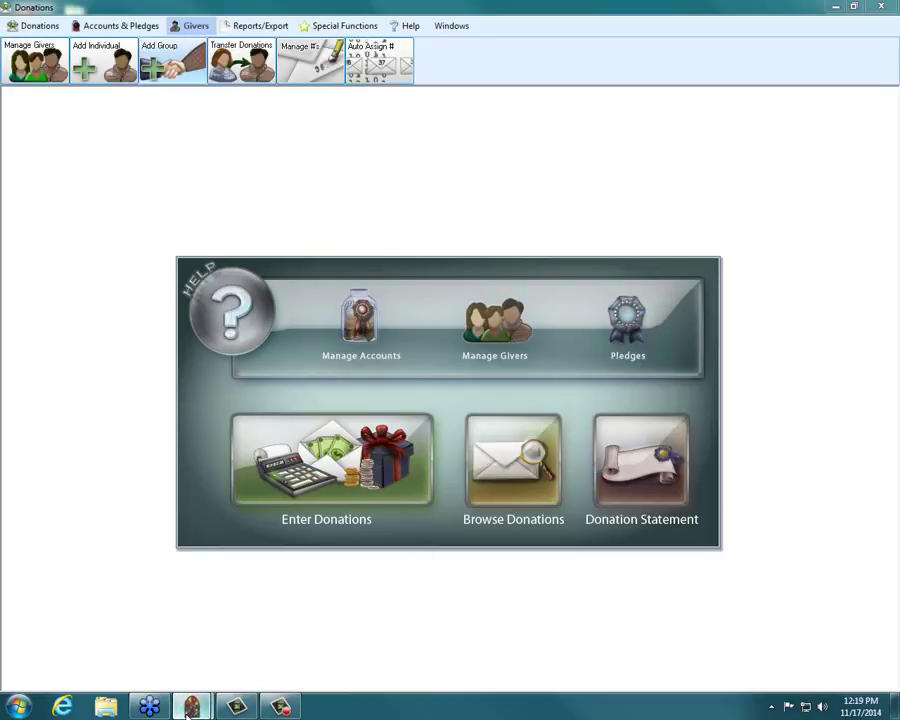
Step: Bring up the Church Windows launcher and try to close it while Donations is open
mouse_move(190, 708)
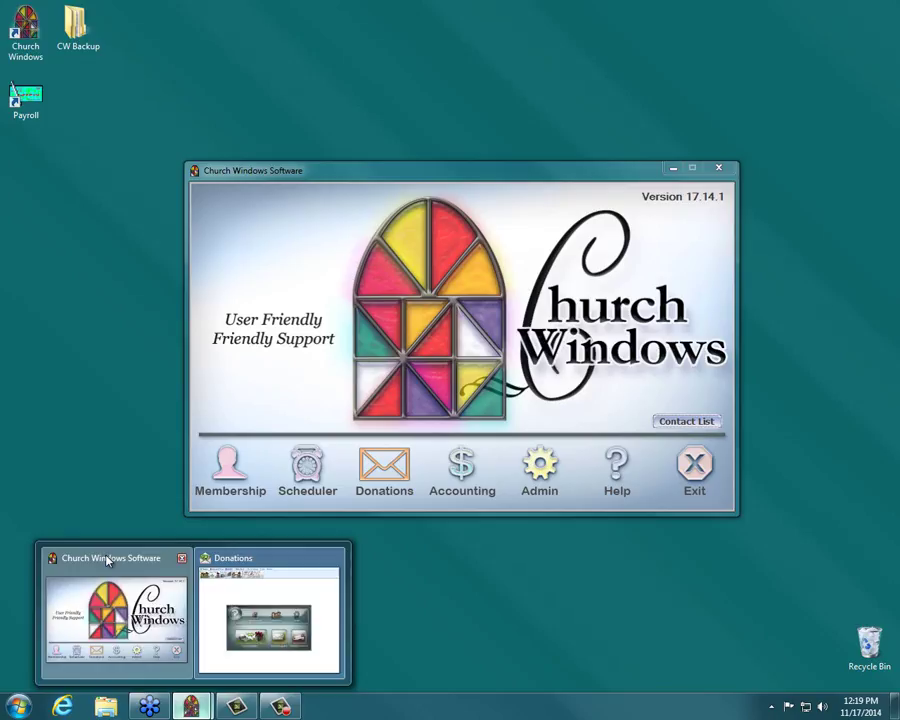
click(106, 562)
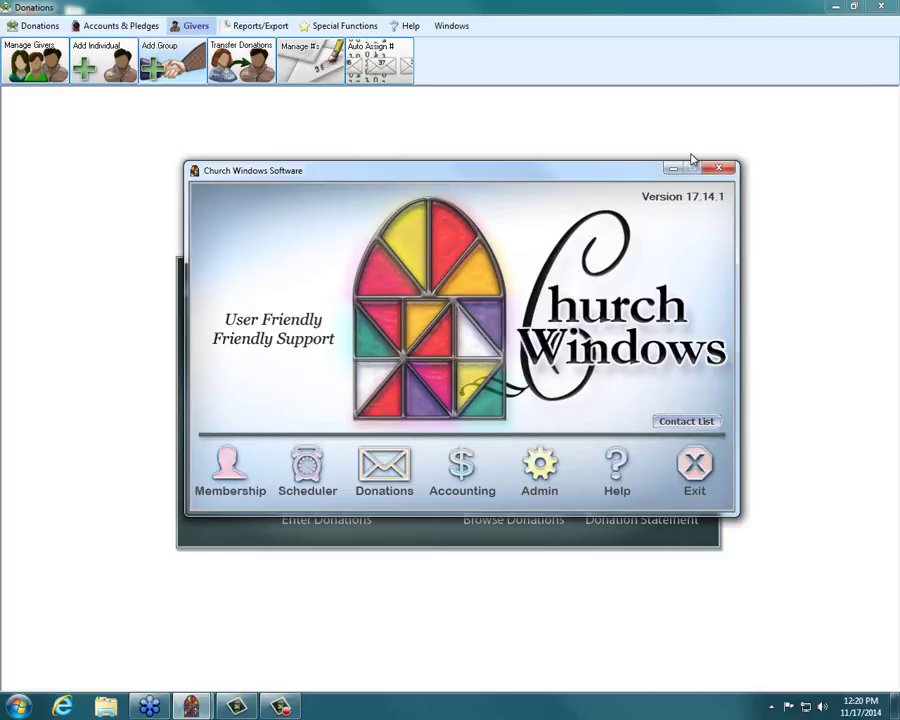
click(718, 167)
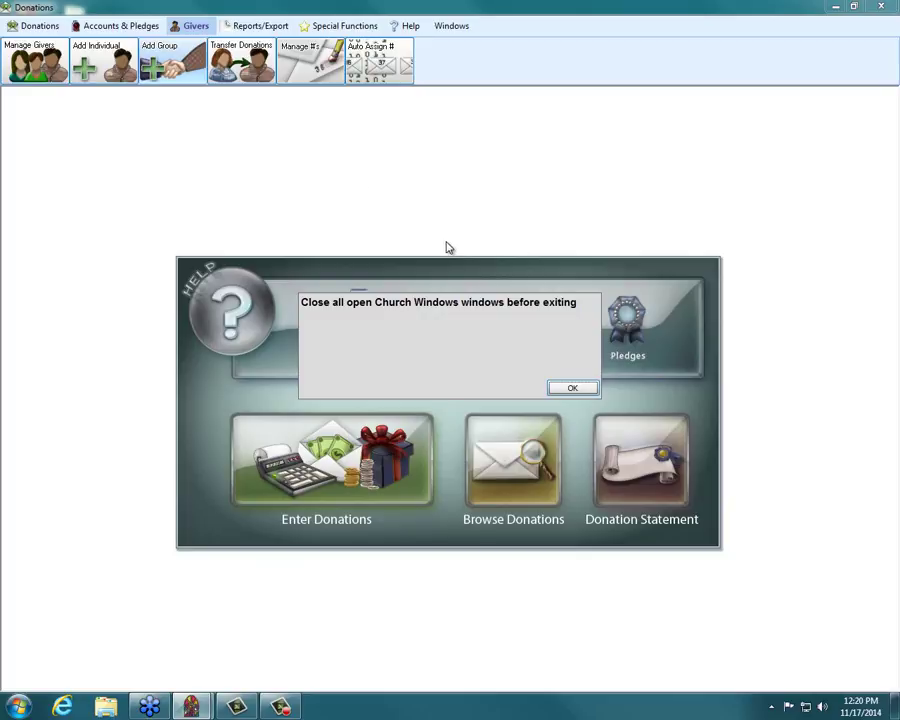
click(568, 389)
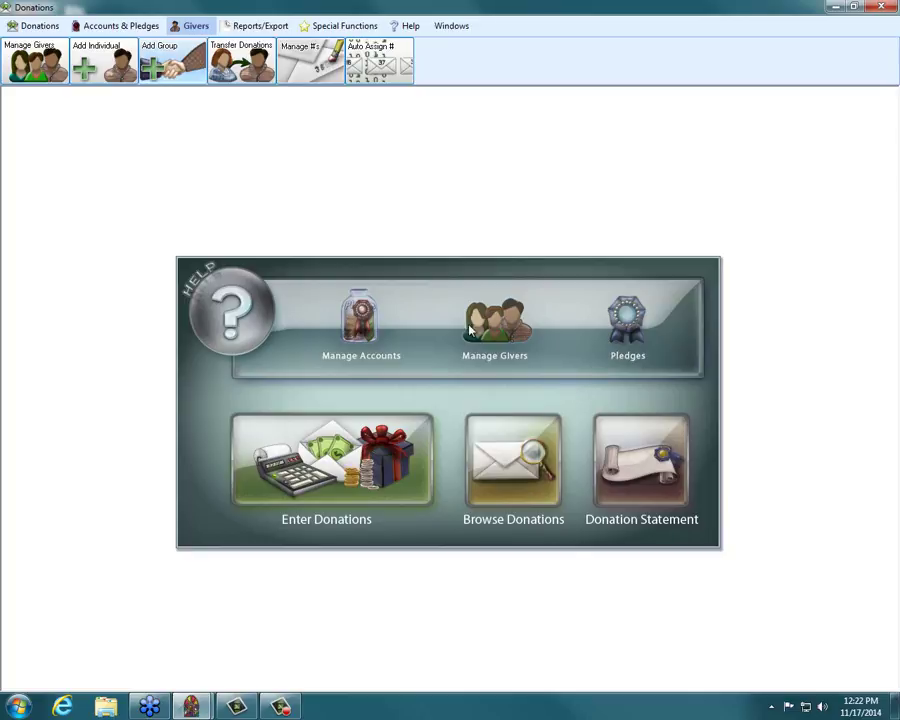
Step: View the giver number details of the fourth individual giver in Manage Givers and close the window
click(490, 344)
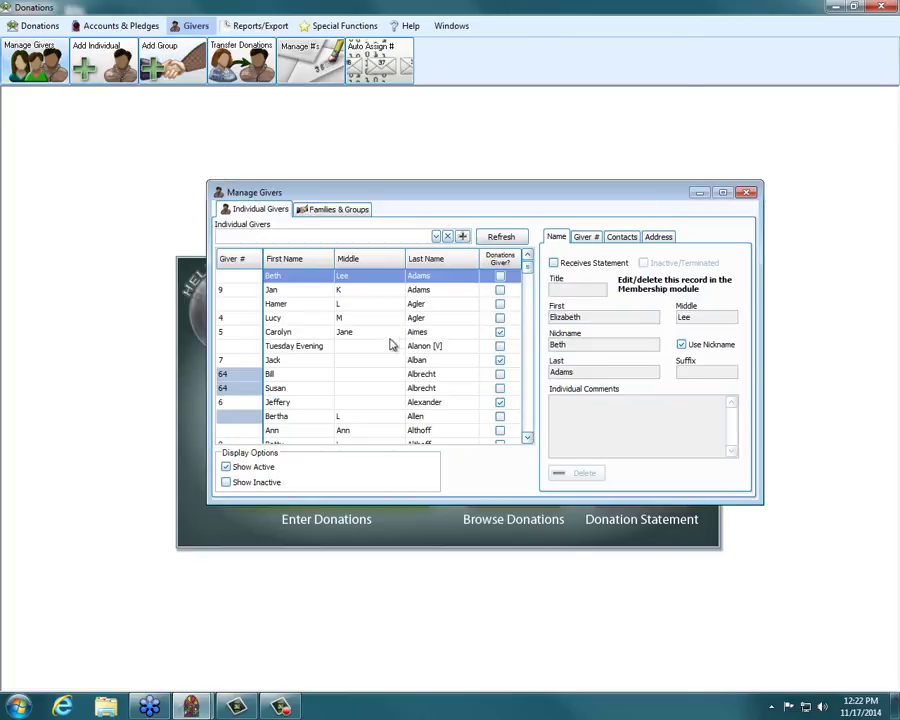
click(318, 318)
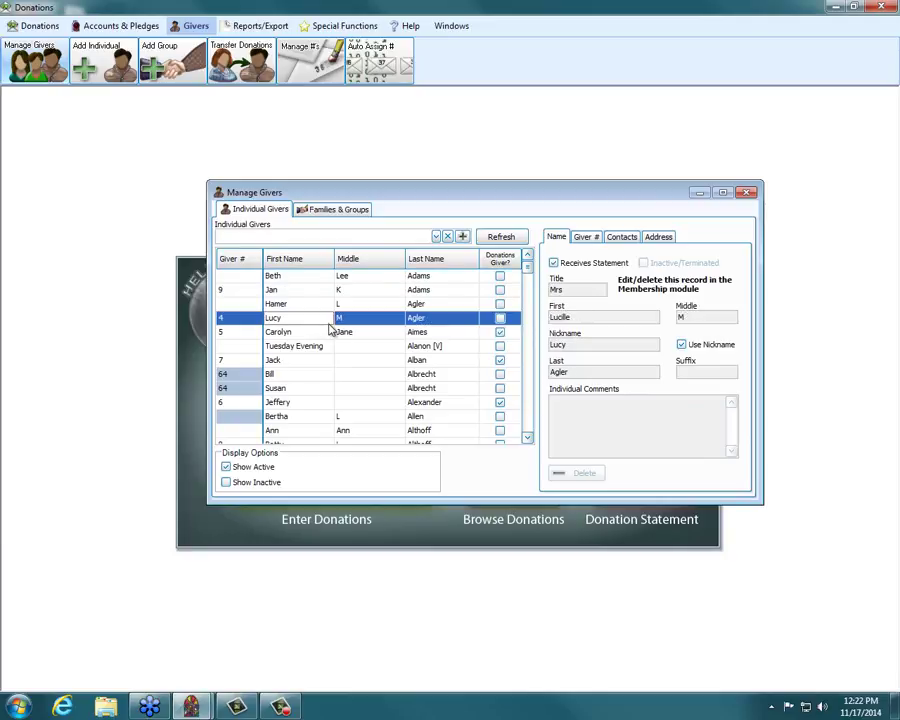
click(590, 237)
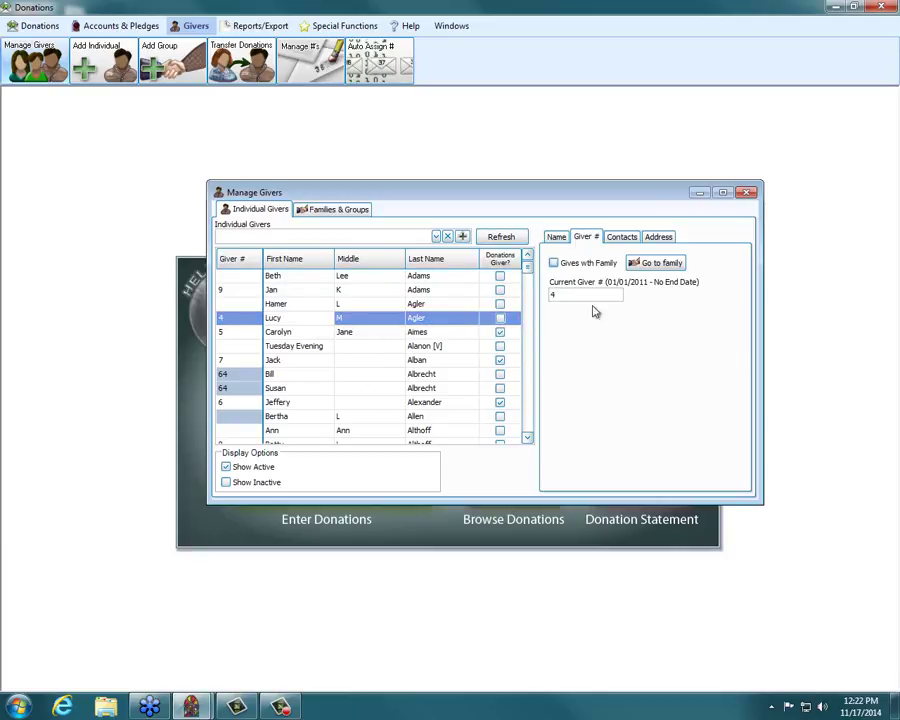
click(748, 193)
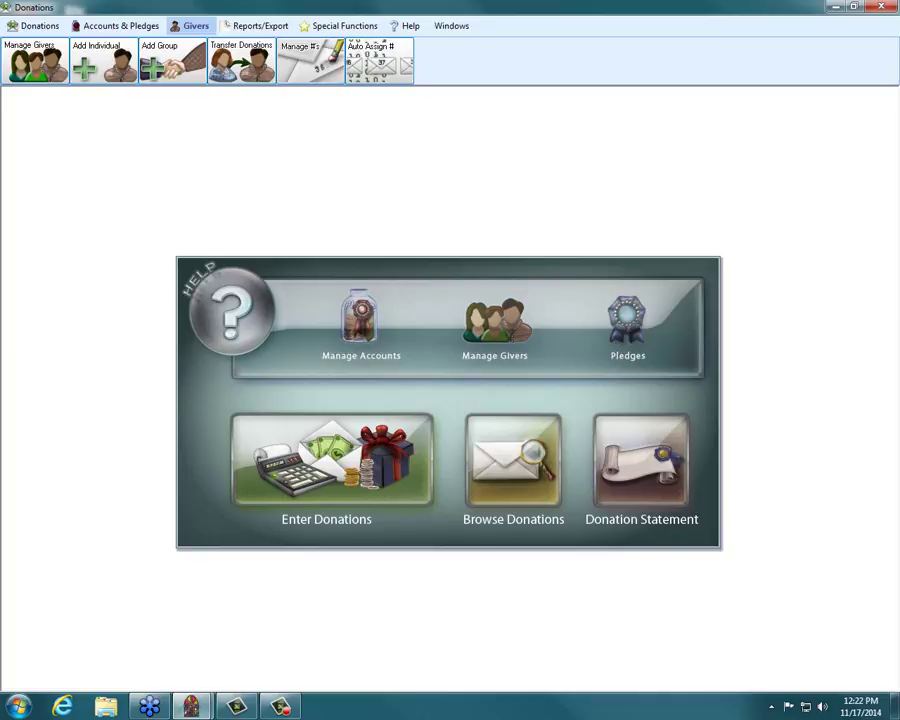
Step: Switch to the Church Windows launcher, start the Accounting module and open its Link Donations window
mouse_move(190, 706)
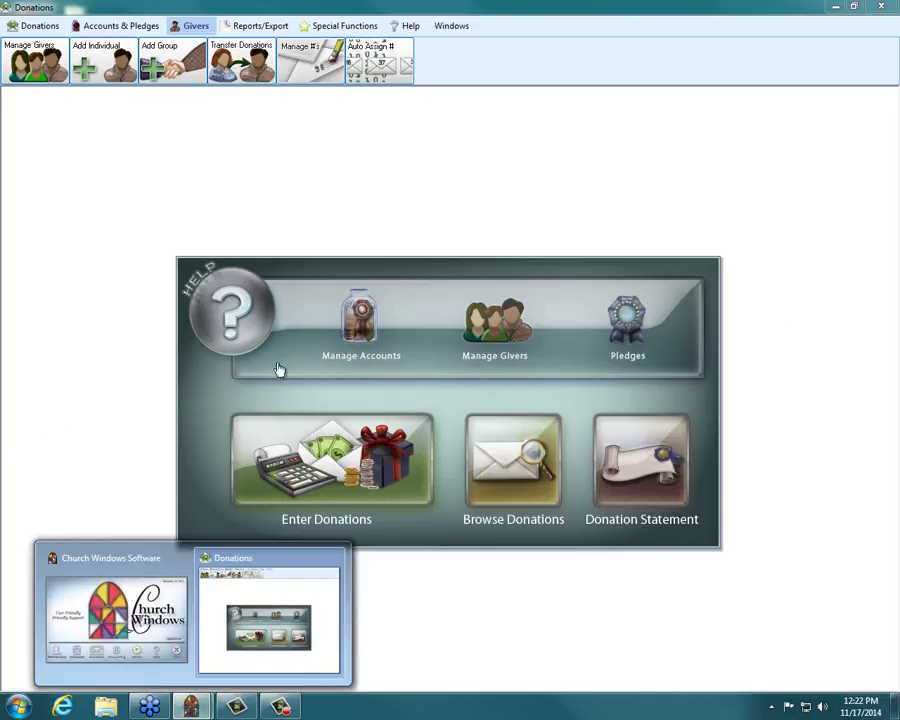
click(106, 553)
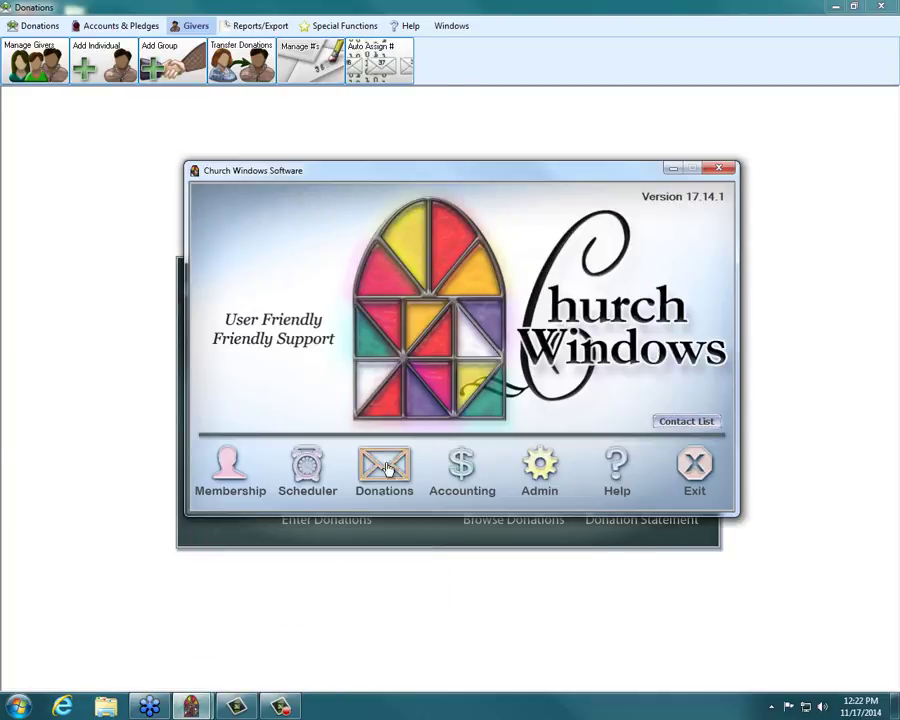
click(460, 478)
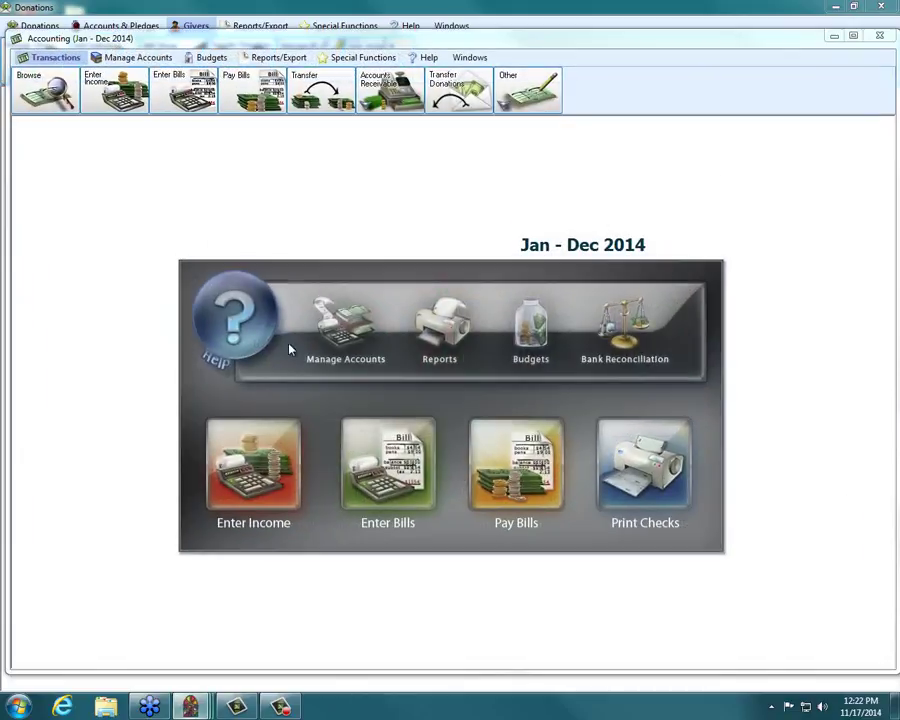
click(363, 57)
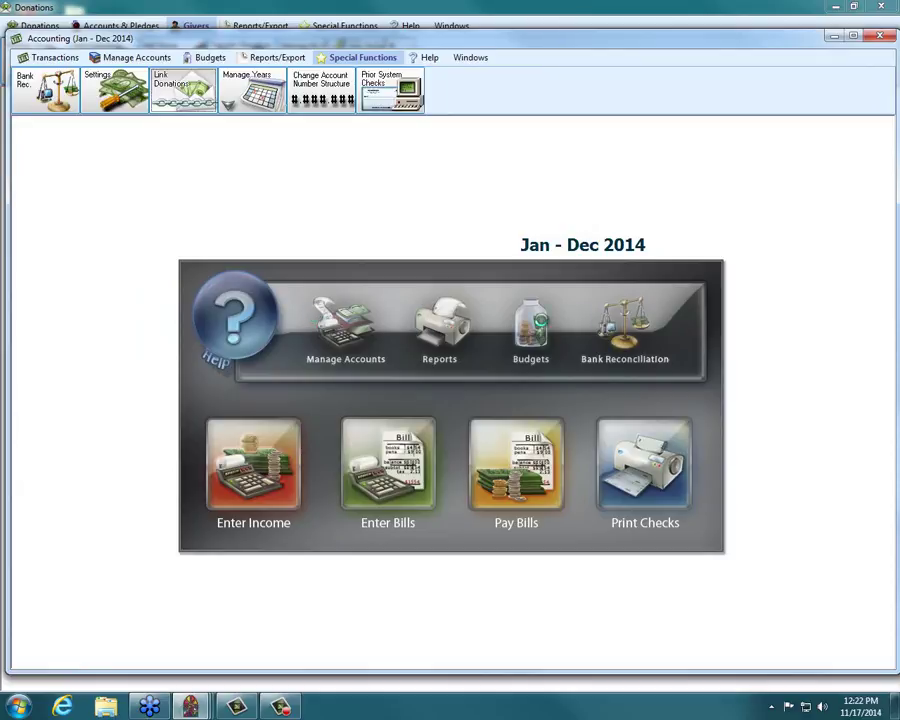
click(183, 88)
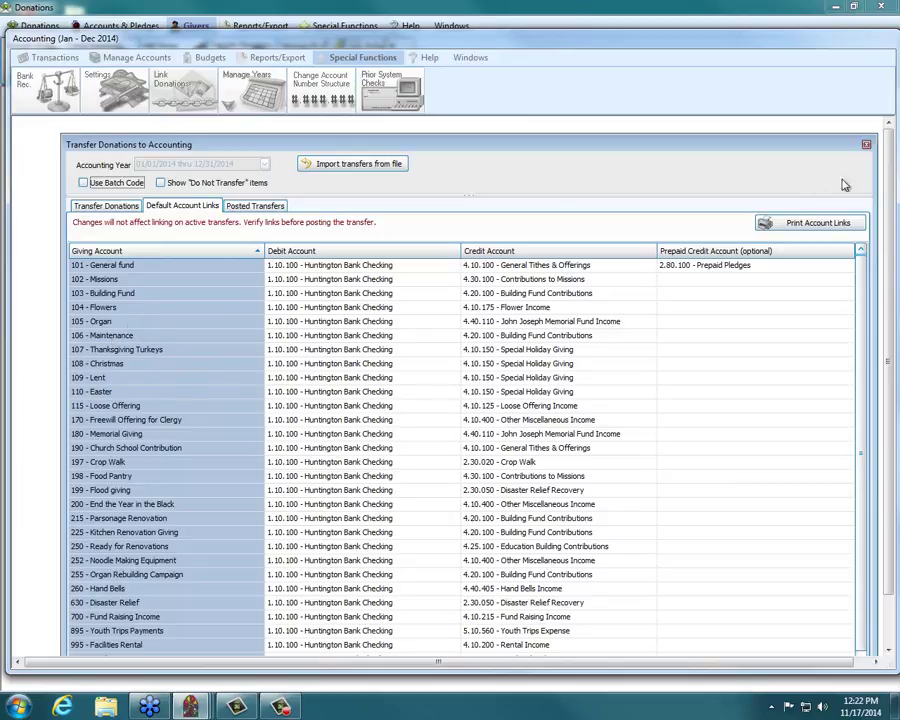
Step: Check the default account link row for Any Account at the end of the list and close the transfer window
scroll(865, 311, down, 1)
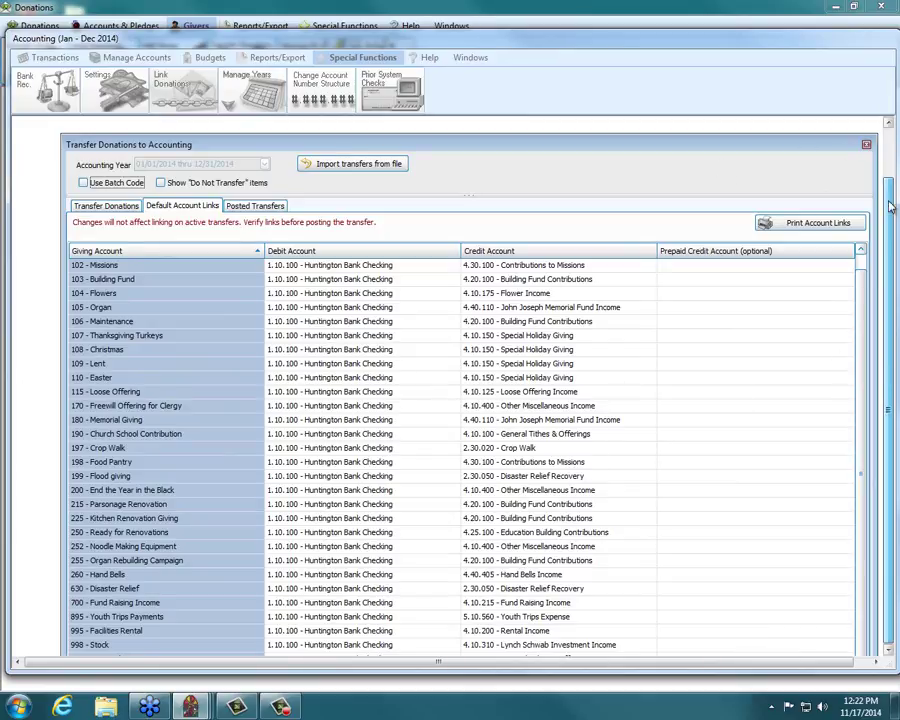
scroll(891, 147, down, 1)
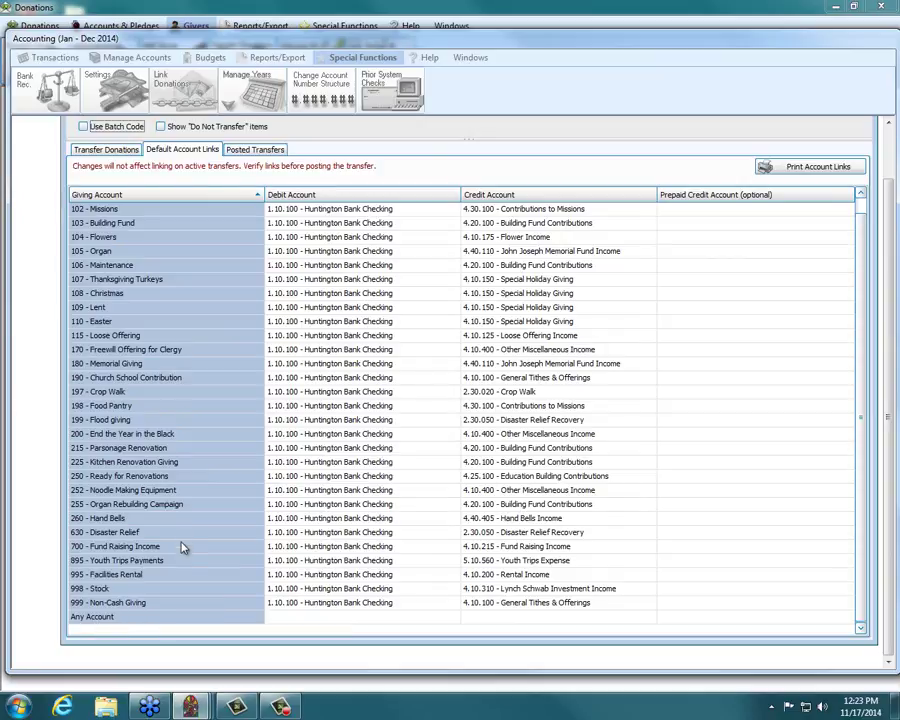
click(178, 618)
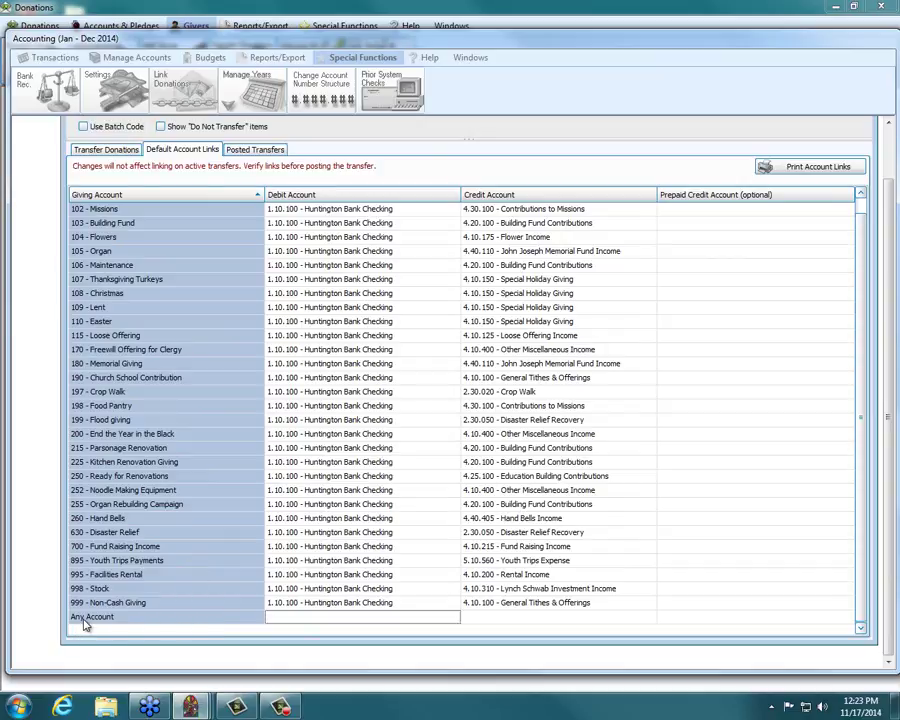
scroll(882, 147, up, 2)
click(862, 143)
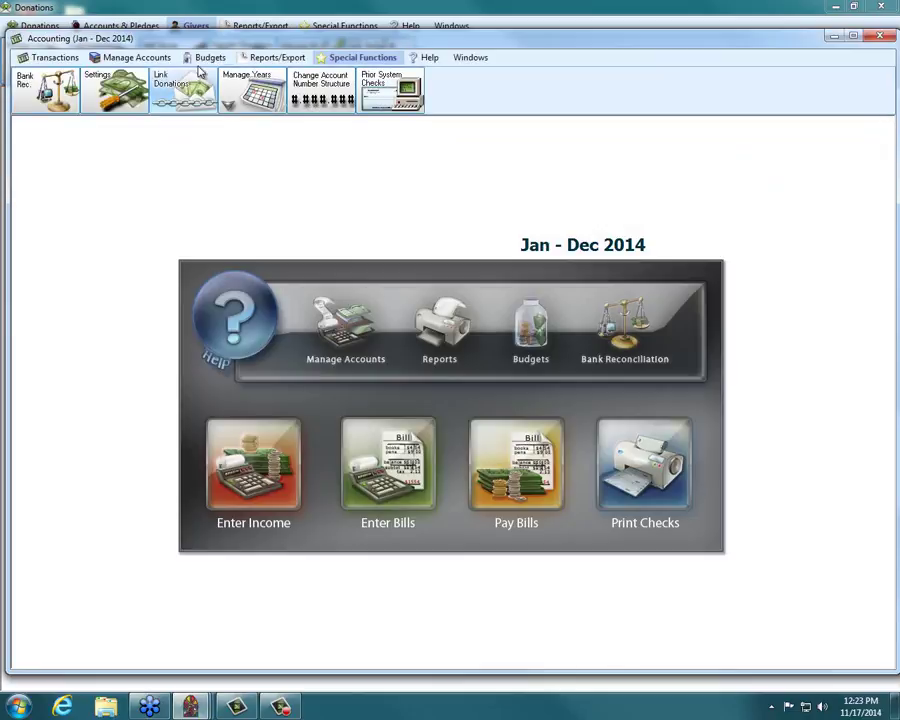
Step: Open Transfer Donations in Accounting and display the posted transfers
click(58, 57)
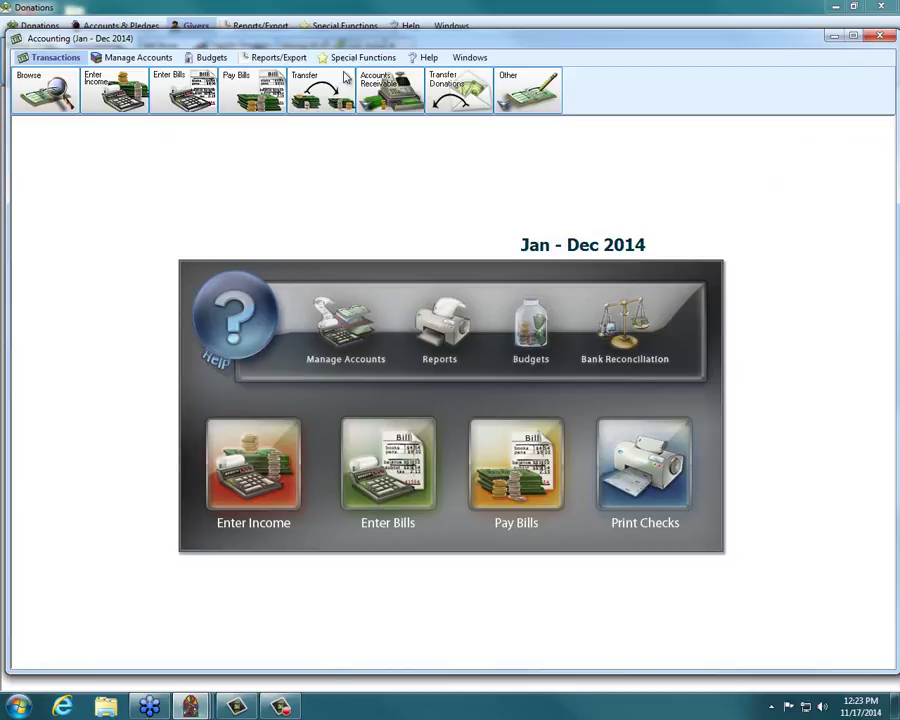
click(468, 100)
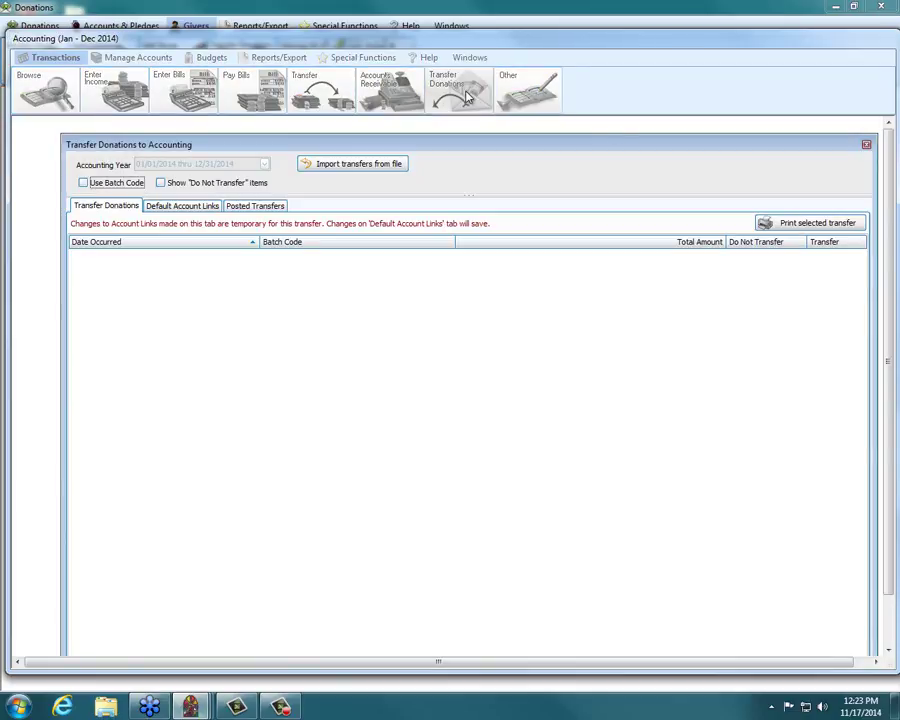
click(256, 206)
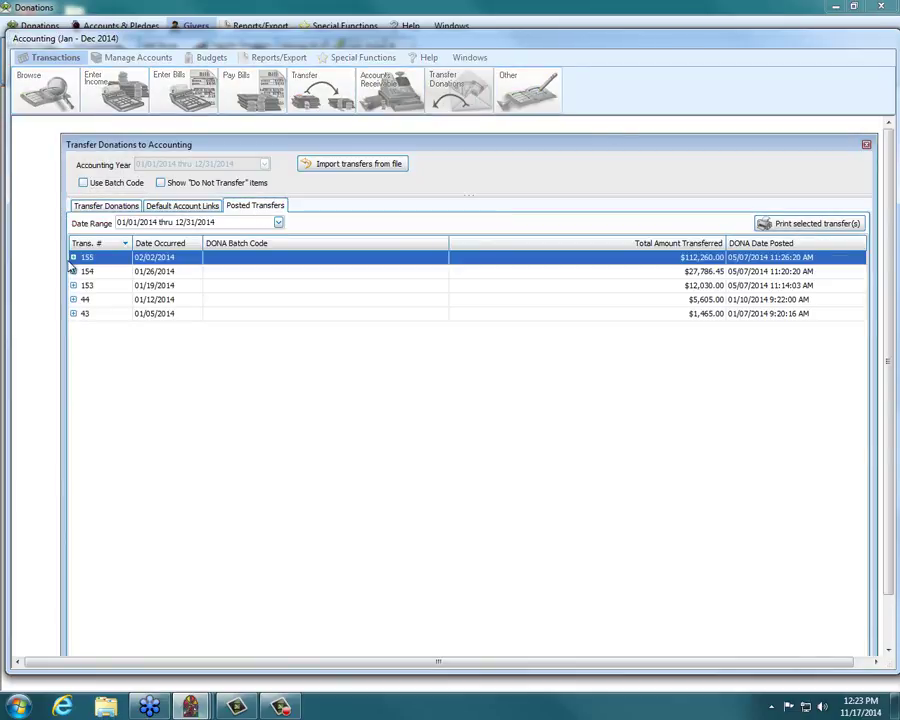
Step: Review the giving account breakdown of the 02/02/2014 posted transfer, close the transfer window and exit the Accounting module
click(73, 257)
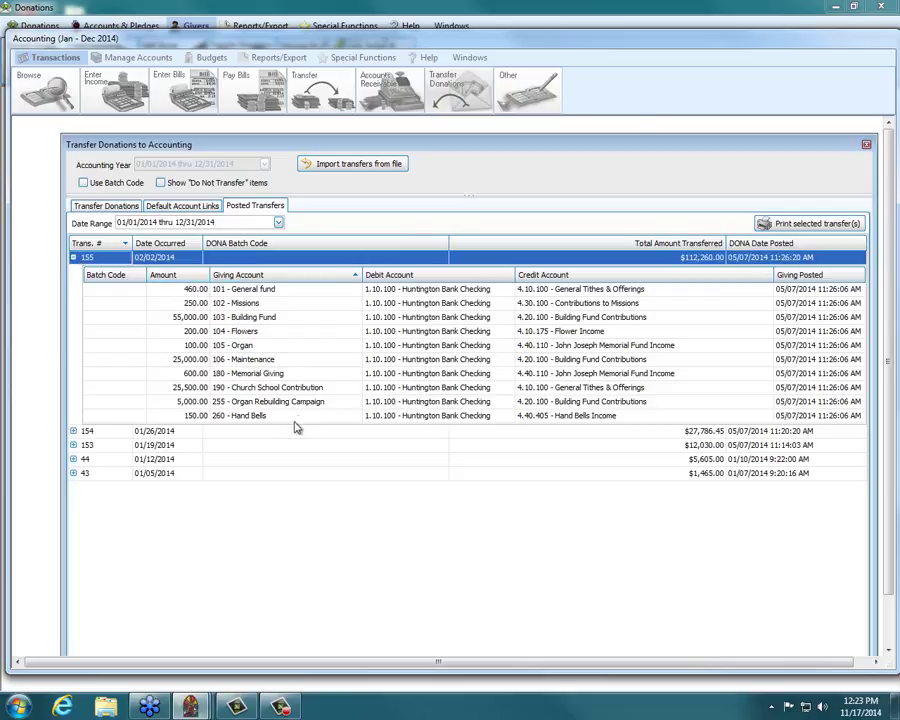
click(866, 145)
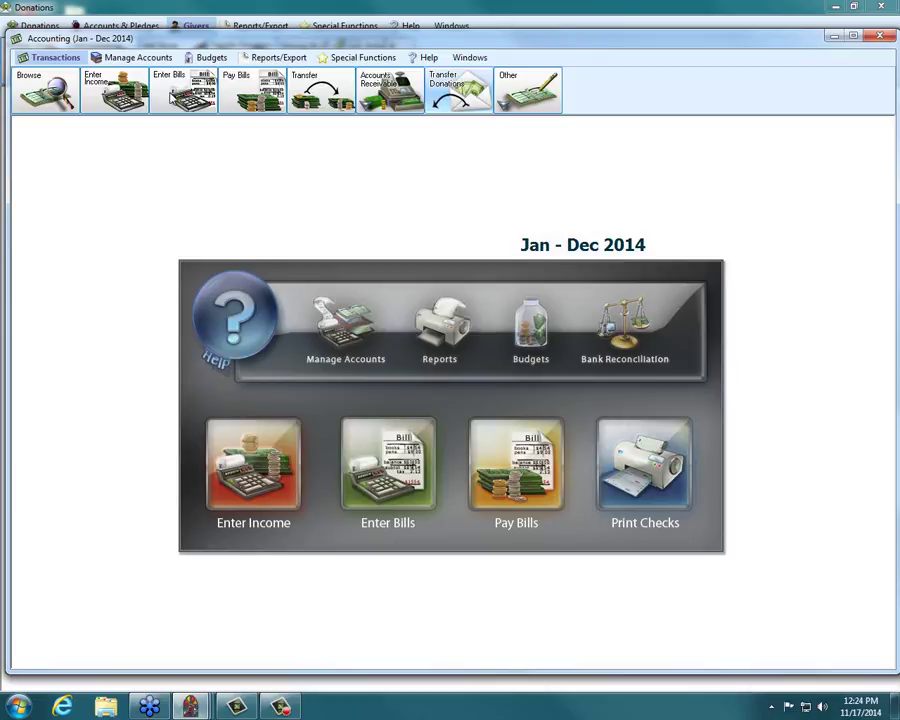
click(880, 36)
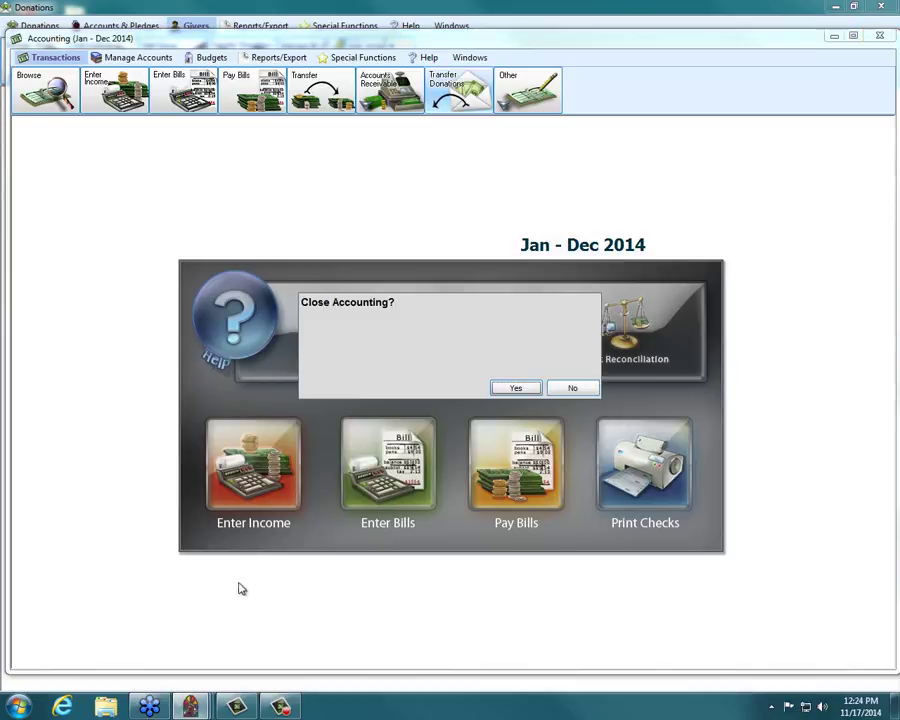
click(570, 388)
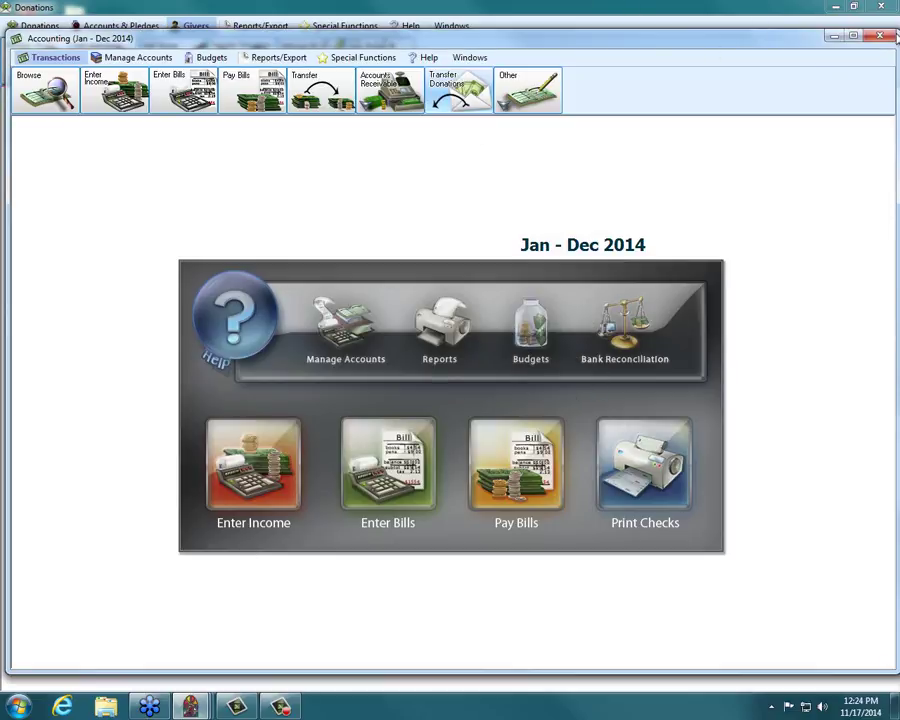
click(880, 36)
click(515, 388)
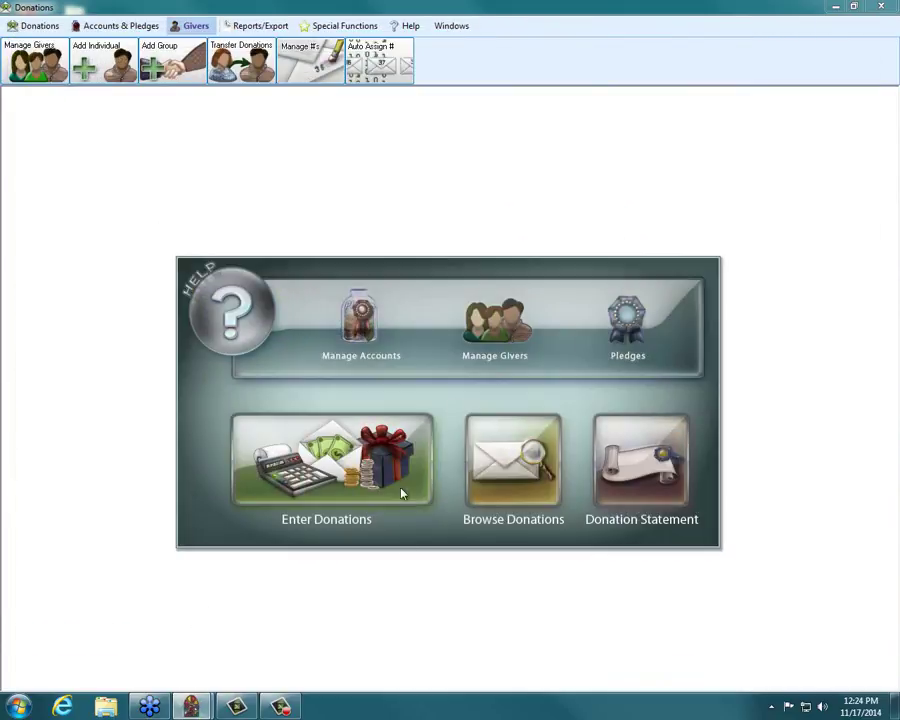
Step: Open the pledges window in Donations and load the Organ Rebuilding Campaign 2011 for editing
click(638, 320)
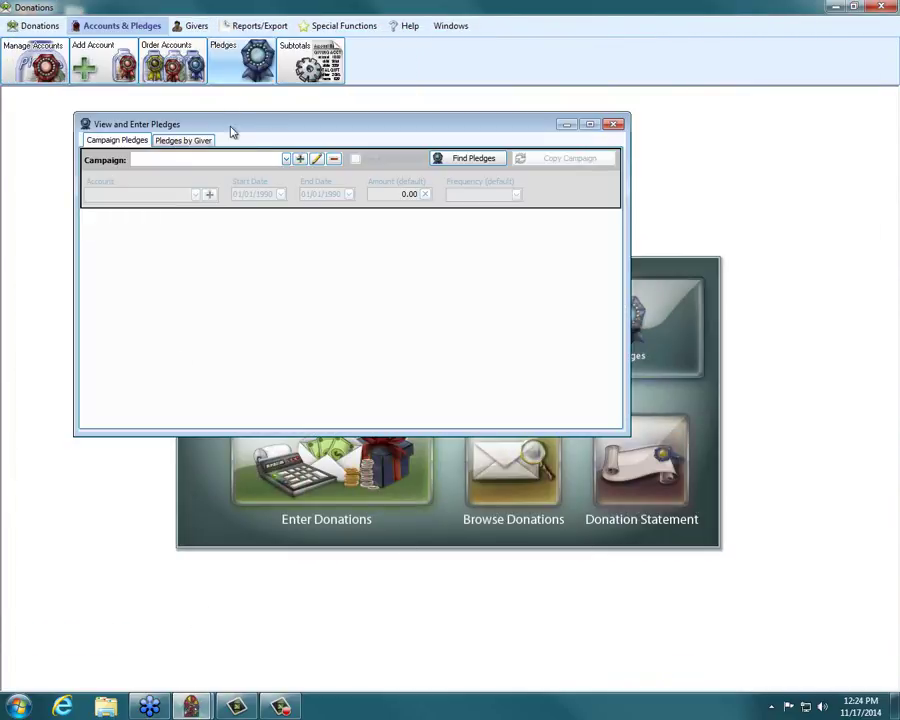
click(286, 161)
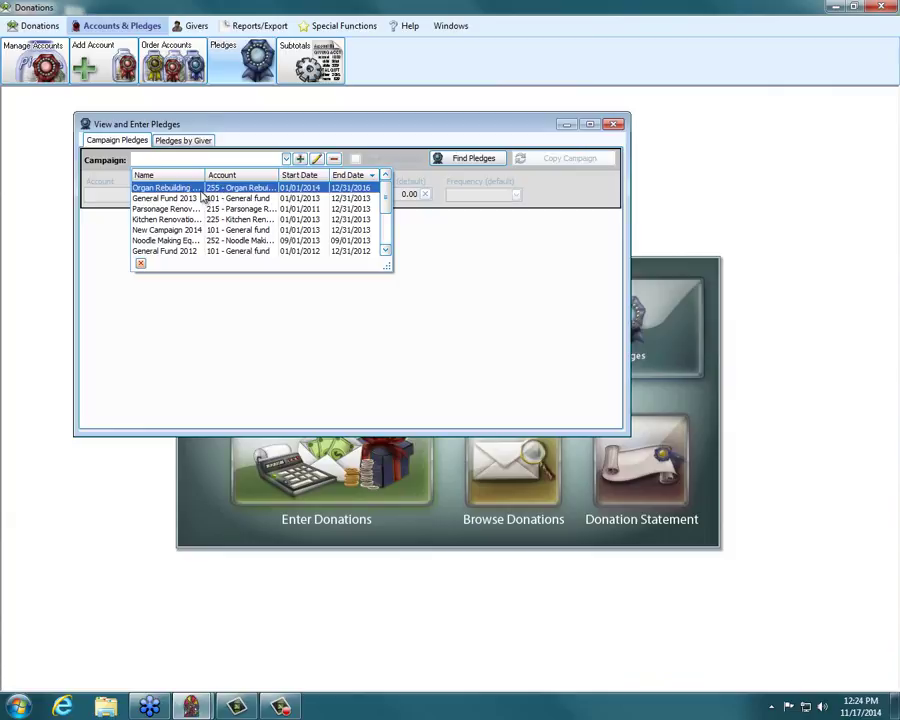
click(150, 189)
click(543, 195)
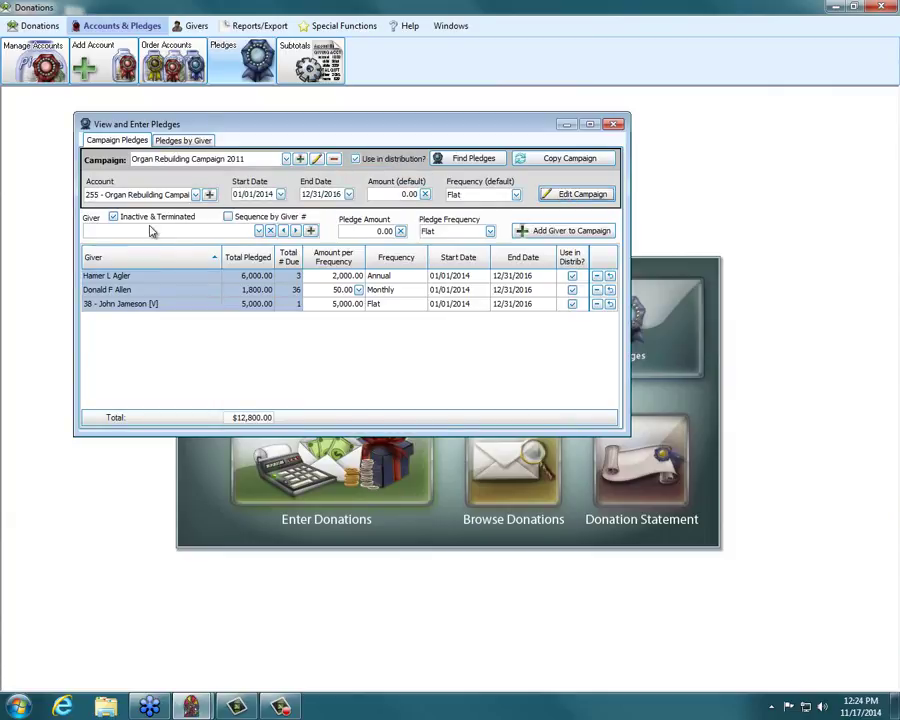
Step: Try to change the campaign's account to General fund, declining the change for all of its pledges
click(140, 194)
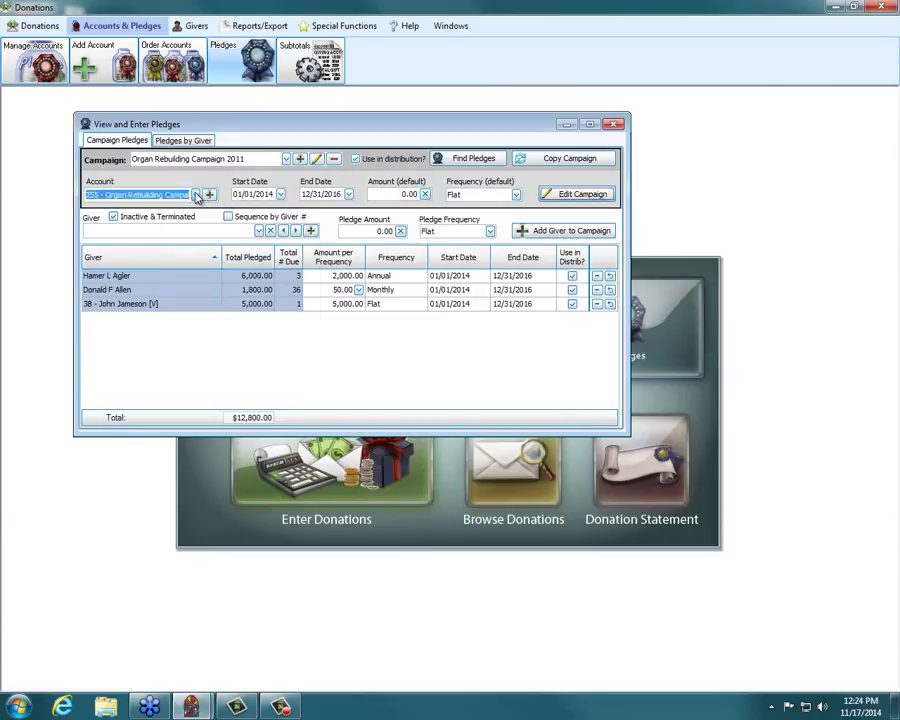
drag(311, 296, 308, 230)
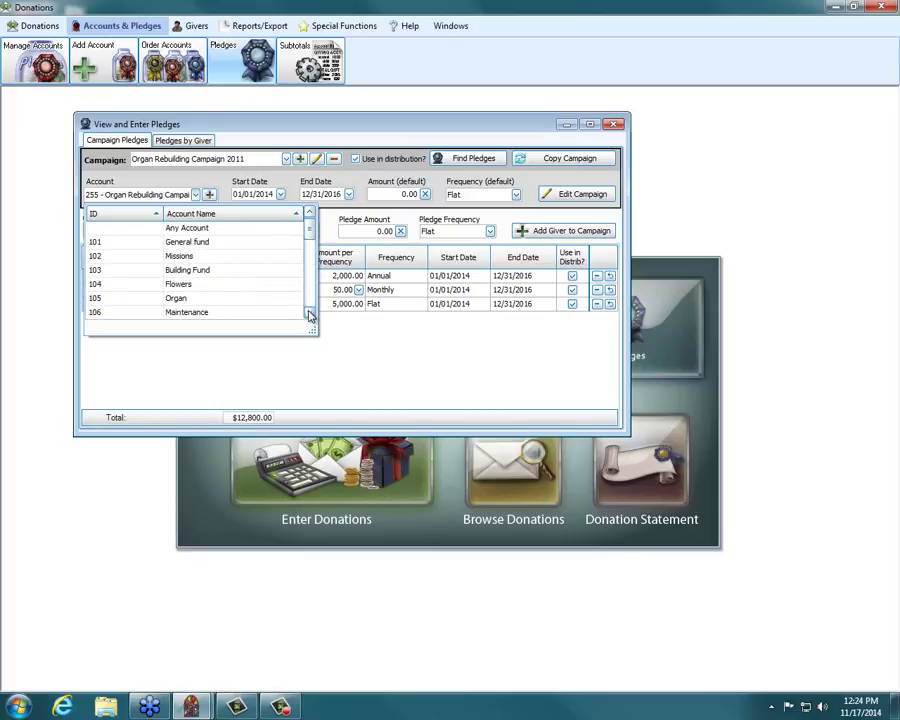
click(309, 313)
click(309, 313)
click(309, 313)
click(309, 313)
click(309, 313)
click(309, 313)
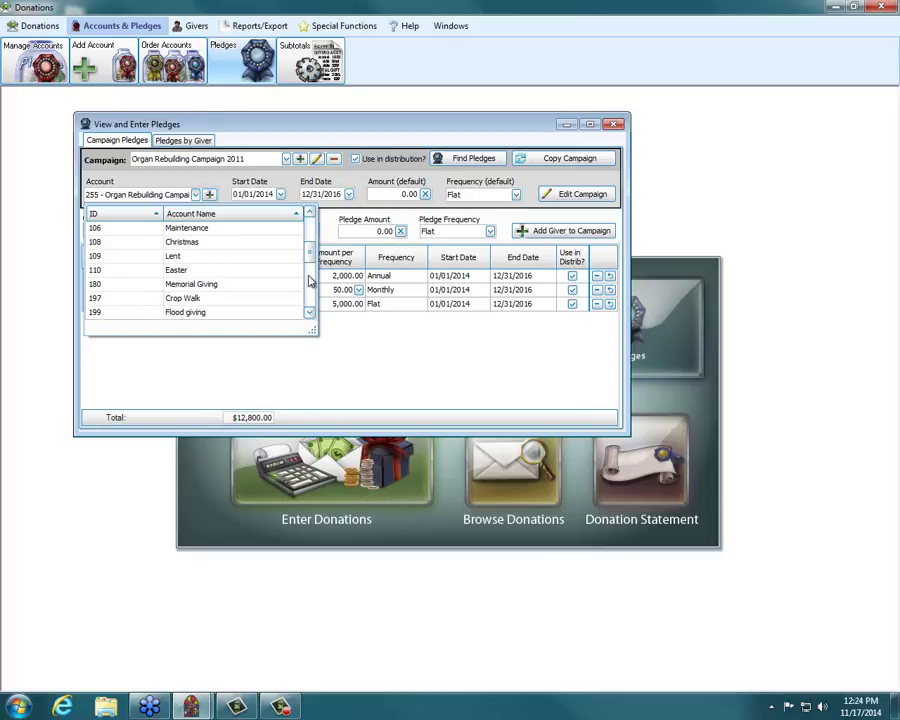
drag(310, 256, 310, 224)
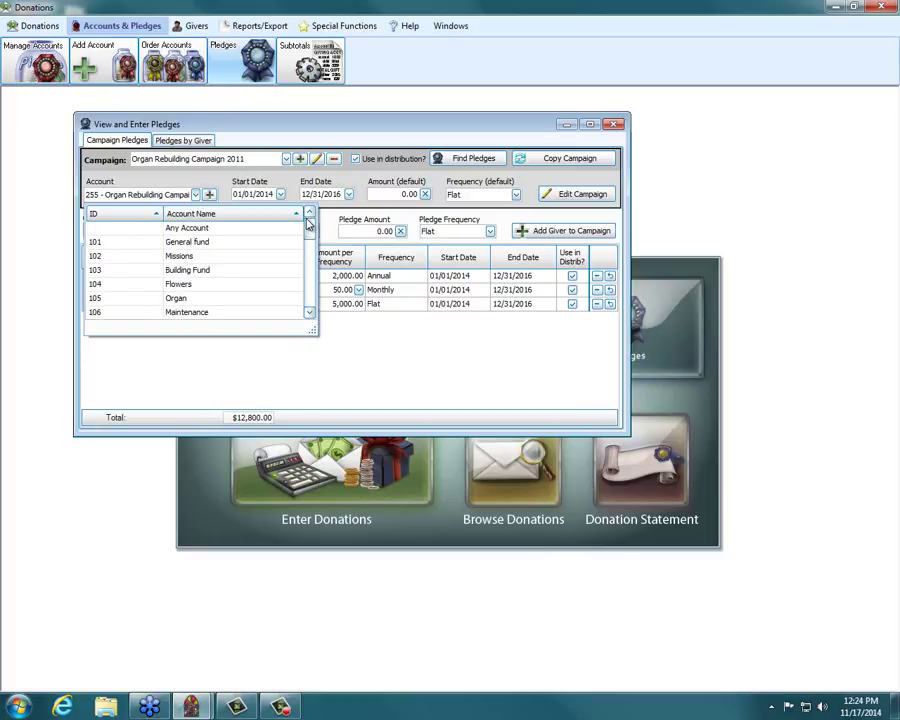
click(187, 242)
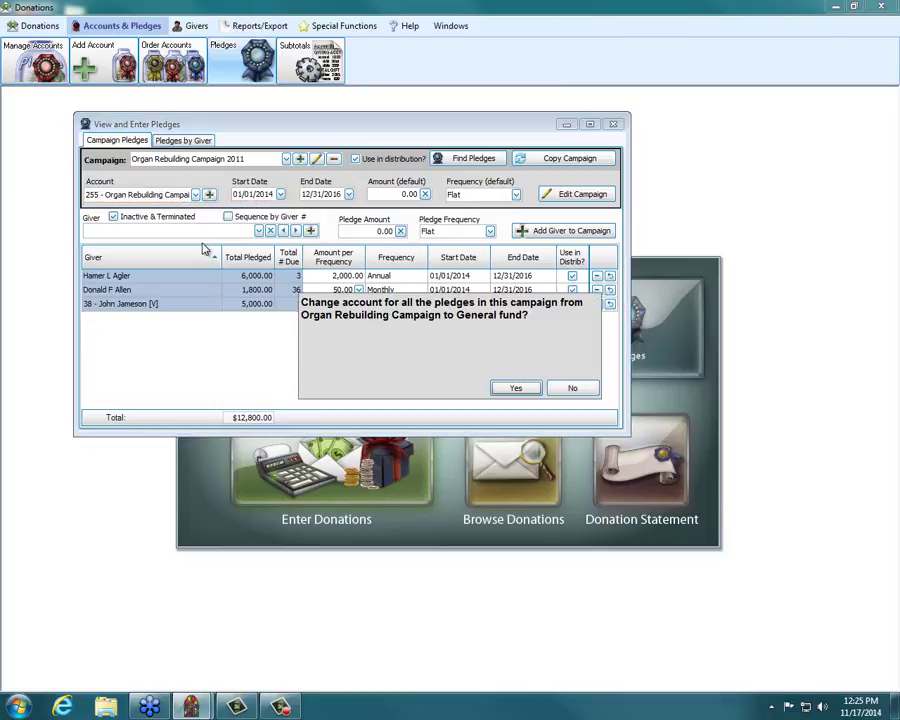
click(568, 388)
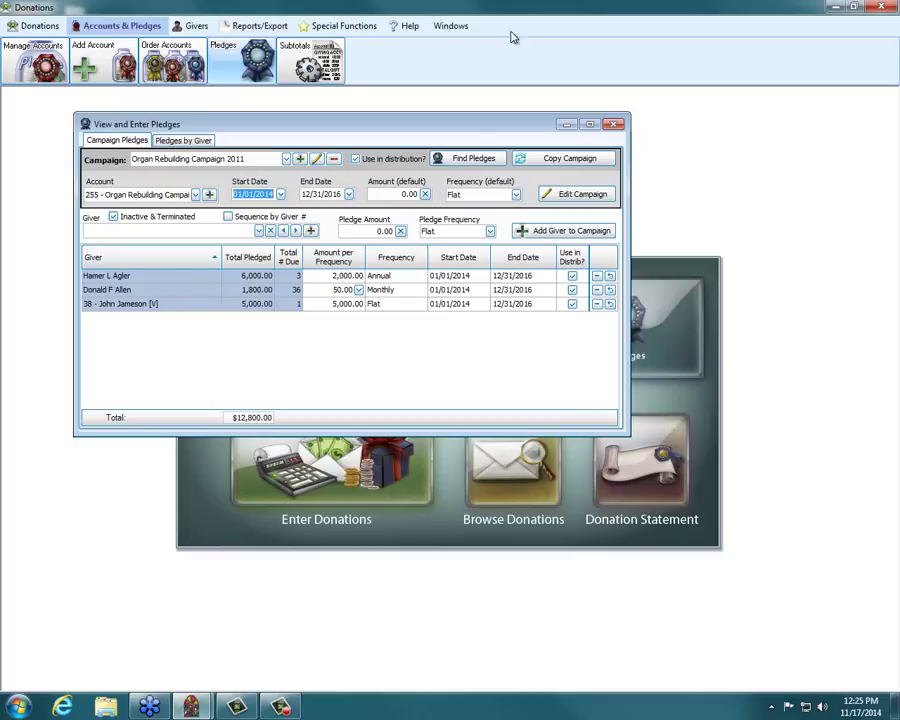
Step: Close the pledges window and open the Giving Accounts list
click(615, 125)
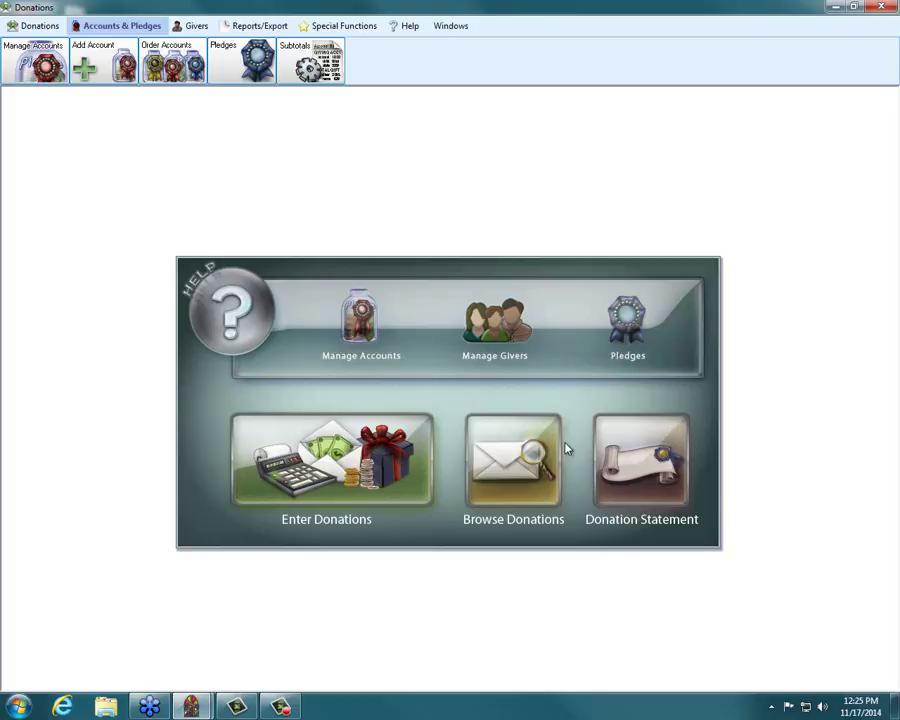
click(336, 328)
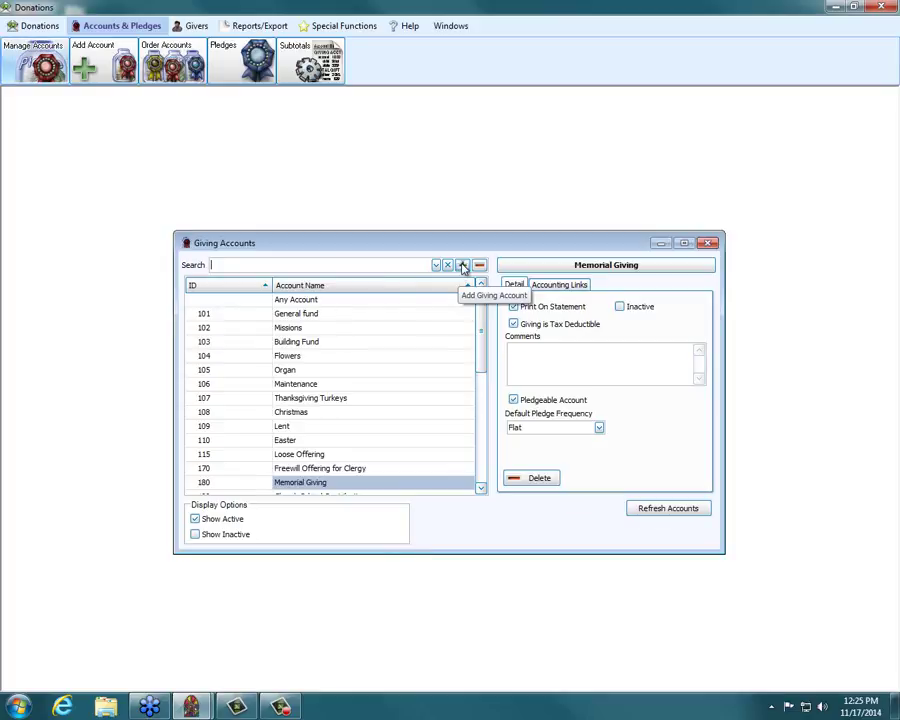
Step: Start adding a giving account with the ID 123456 and close the form without adding it
key(Insert)
text(12)
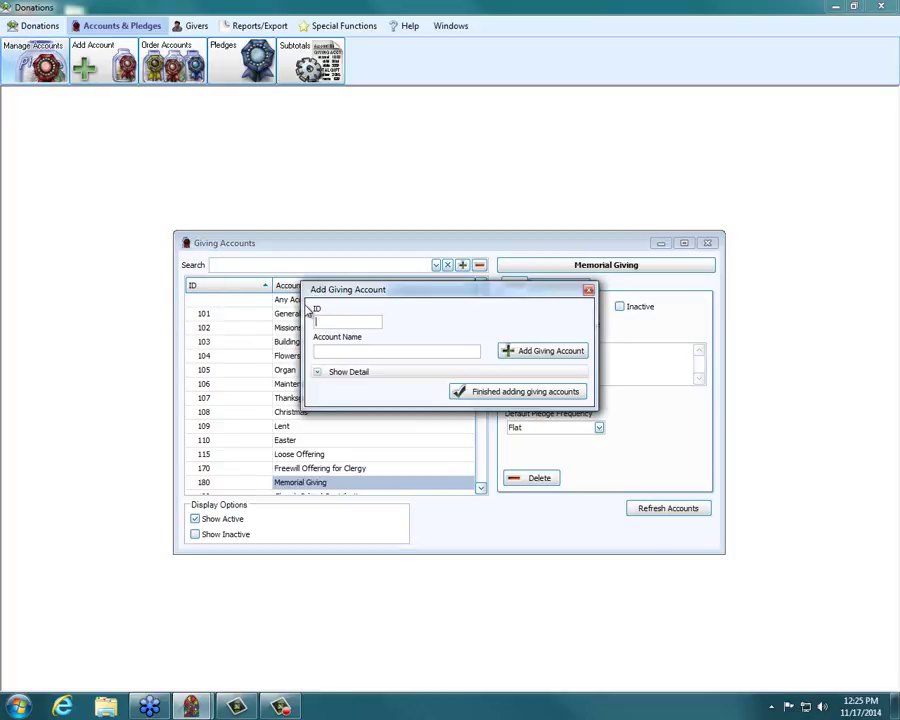
text(3456)
click(588, 290)
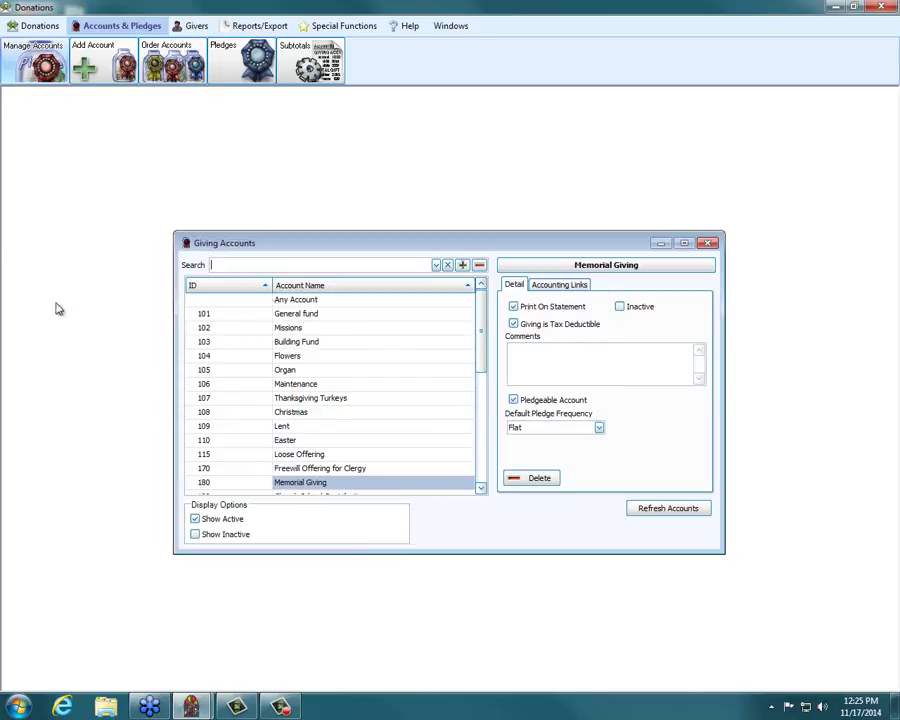
Step: Change the General fund giving account's ID to 112365 and close the Giving Accounts window
click(258, 313)
drag(242, 311, 102, 310)
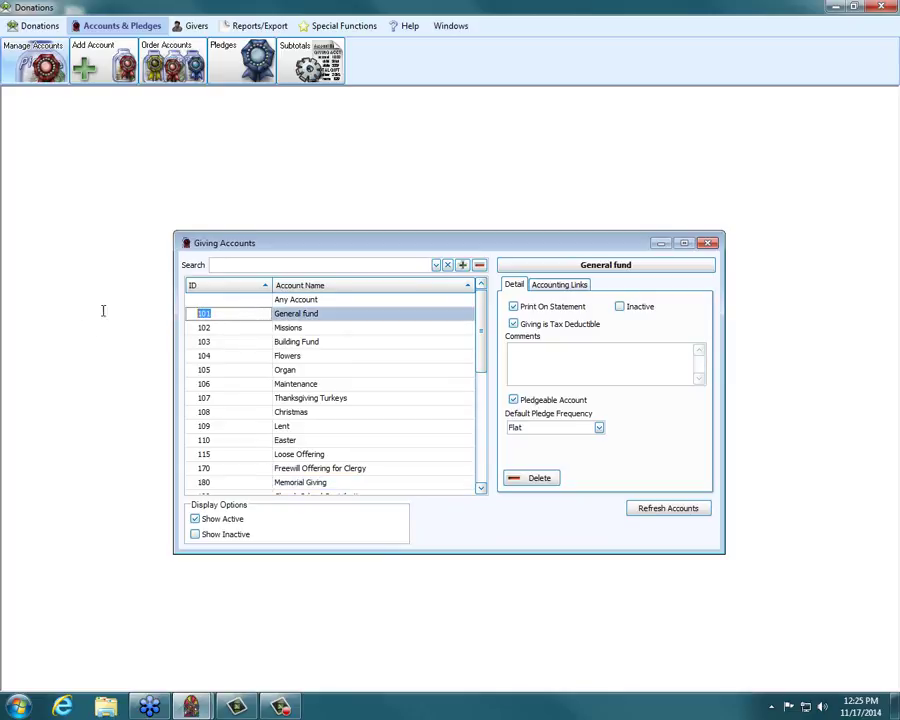
text(112365)
click(333, 348)
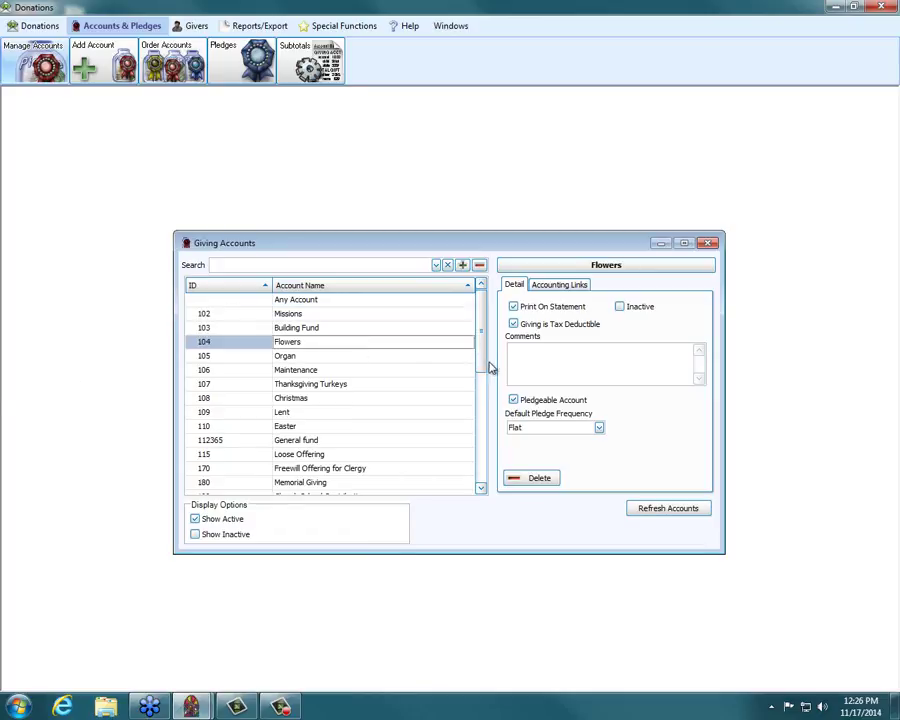
drag(482, 358, 479, 391)
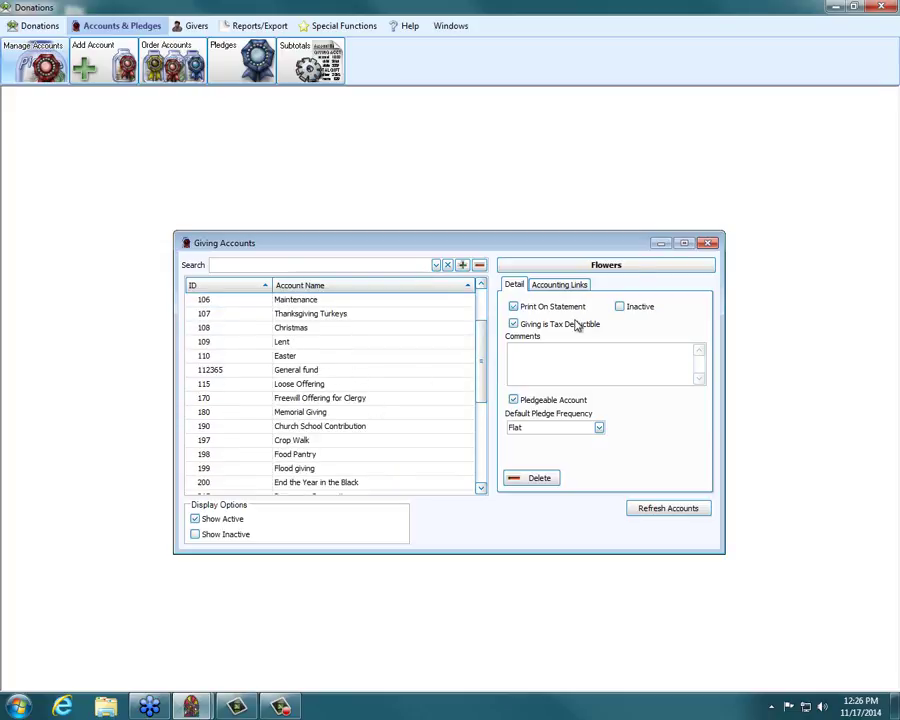
click(707, 244)
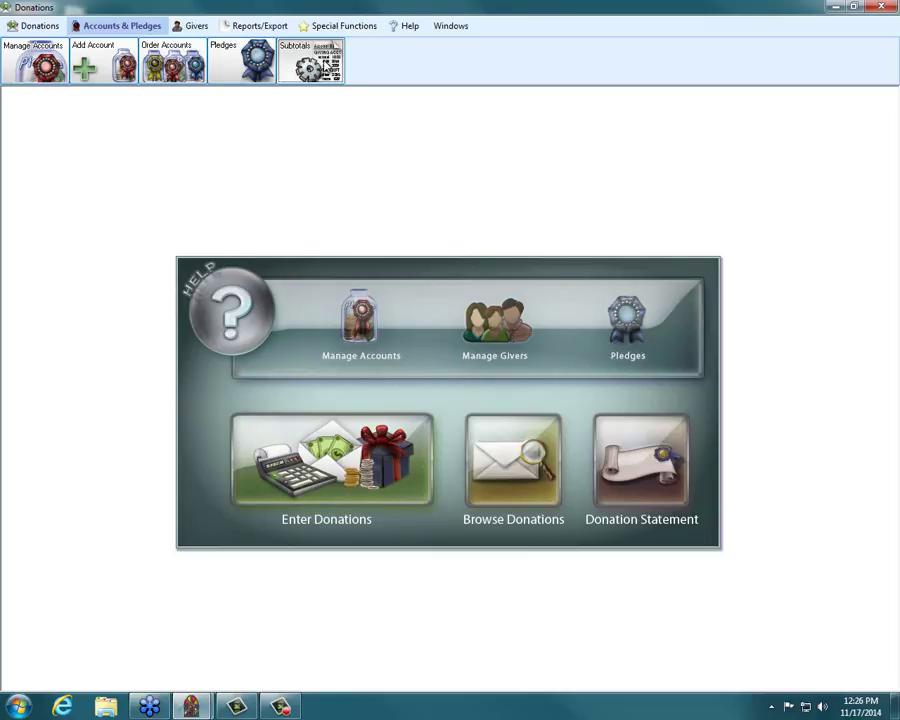
Step: Open Subtotals and move Total Building Fund Giving from Total Annual Giving to directly under Total Giving Accounts
click(330, 66)
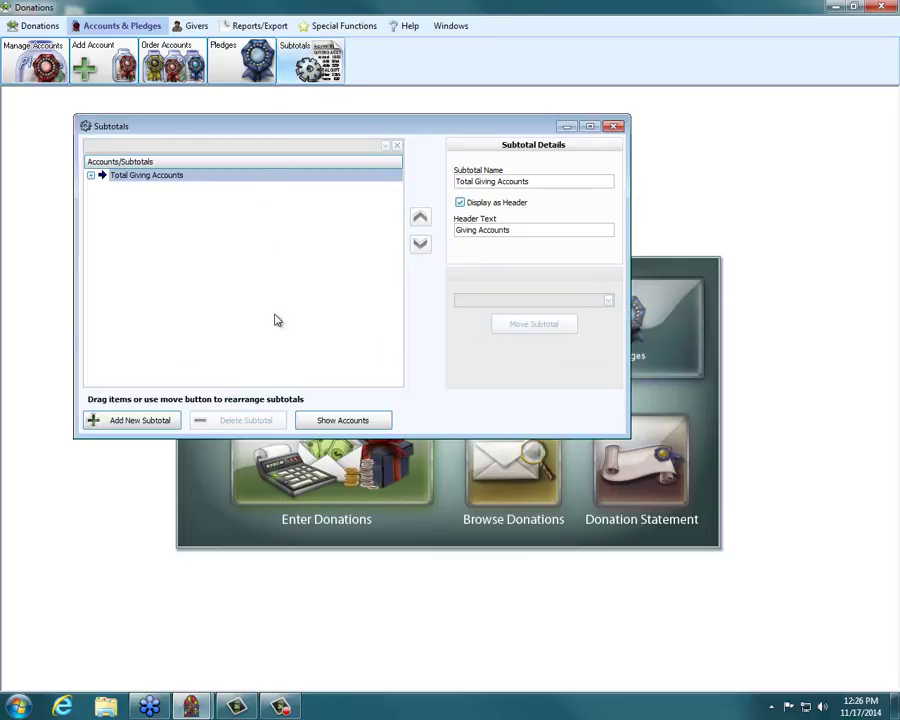
click(91, 175)
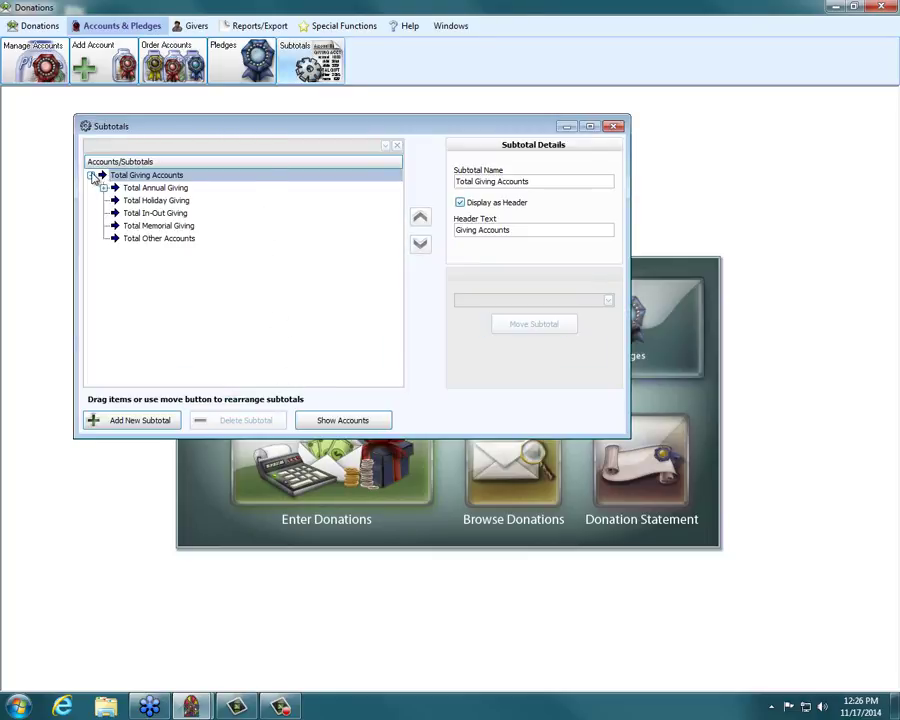
click(103, 188)
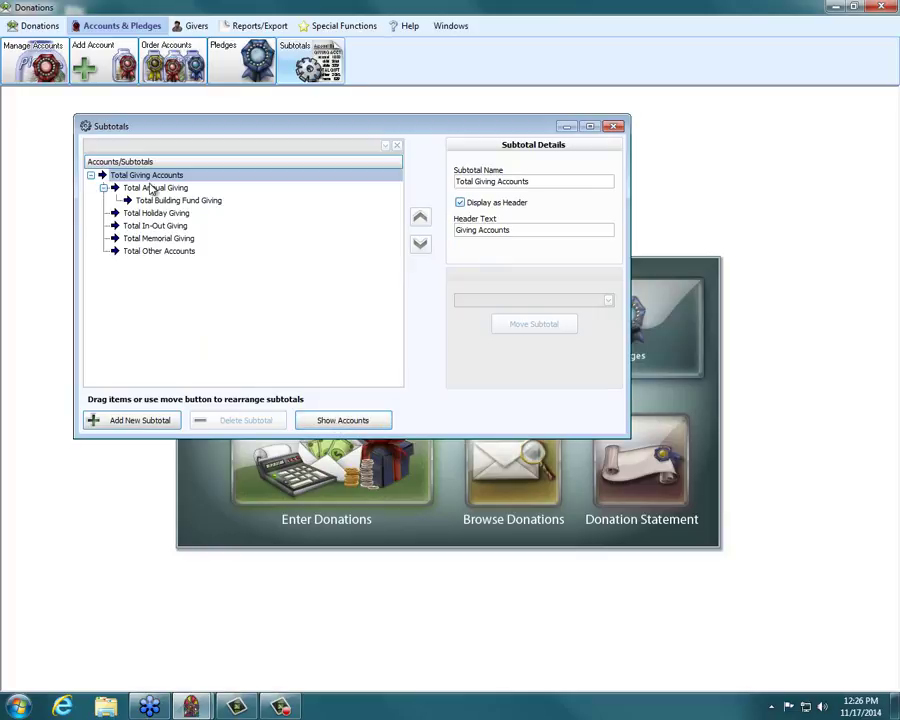
drag(131, 200, 120, 177)
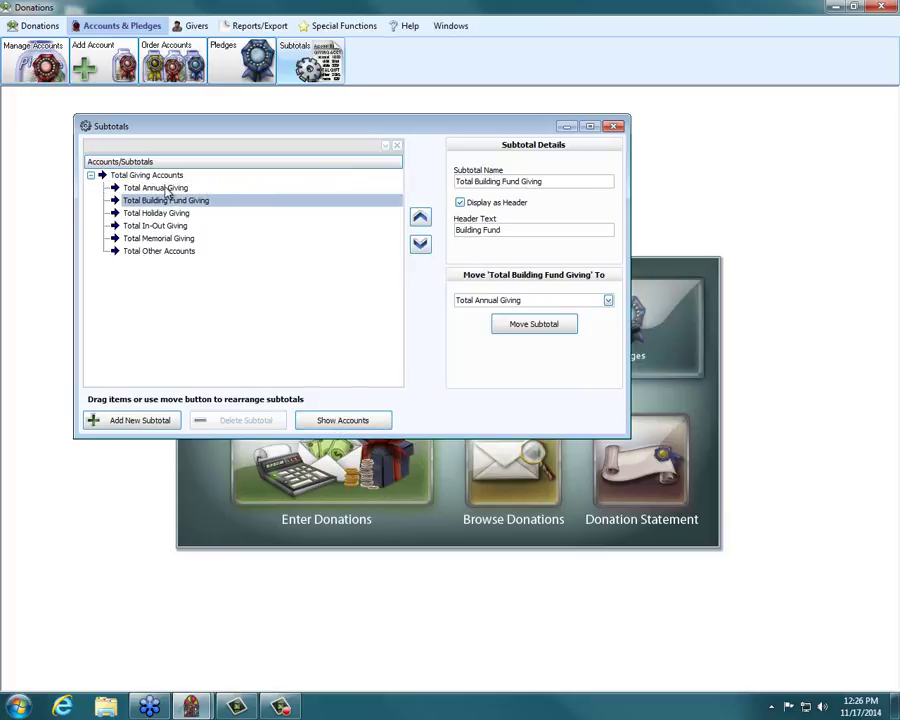
Step: Try nesting Total Building Fund Giving and Total In-Out Giving under Total Memorial Giving, and move them back directly under Total Giving Accounts
drag(174, 204, 178, 238)
click(147, 214)
click(157, 204)
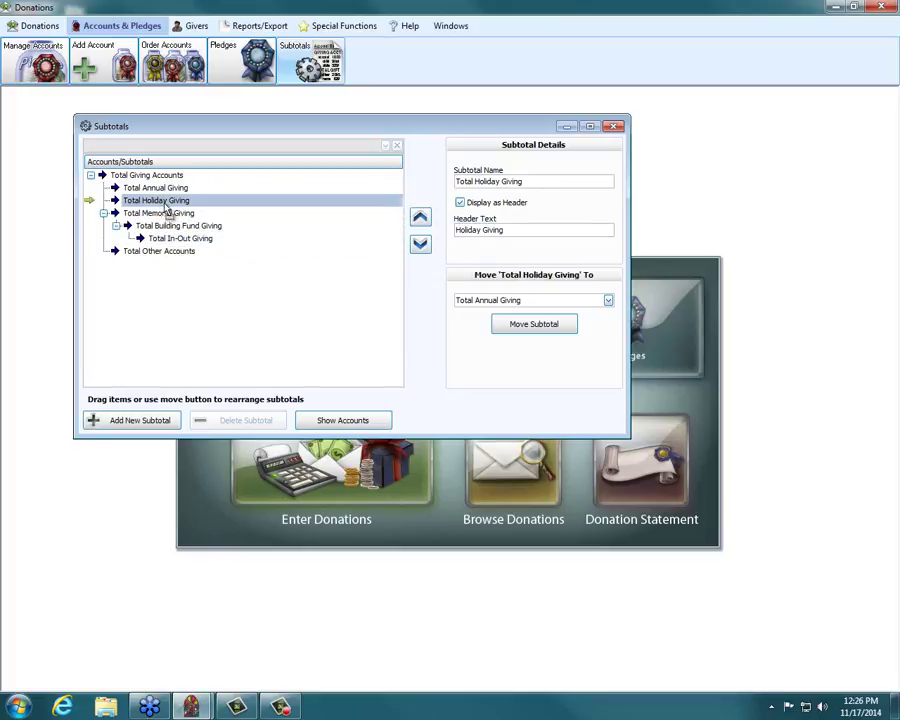
drag(141, 205, 166, 175)
drag(165, 242, 143, 181)
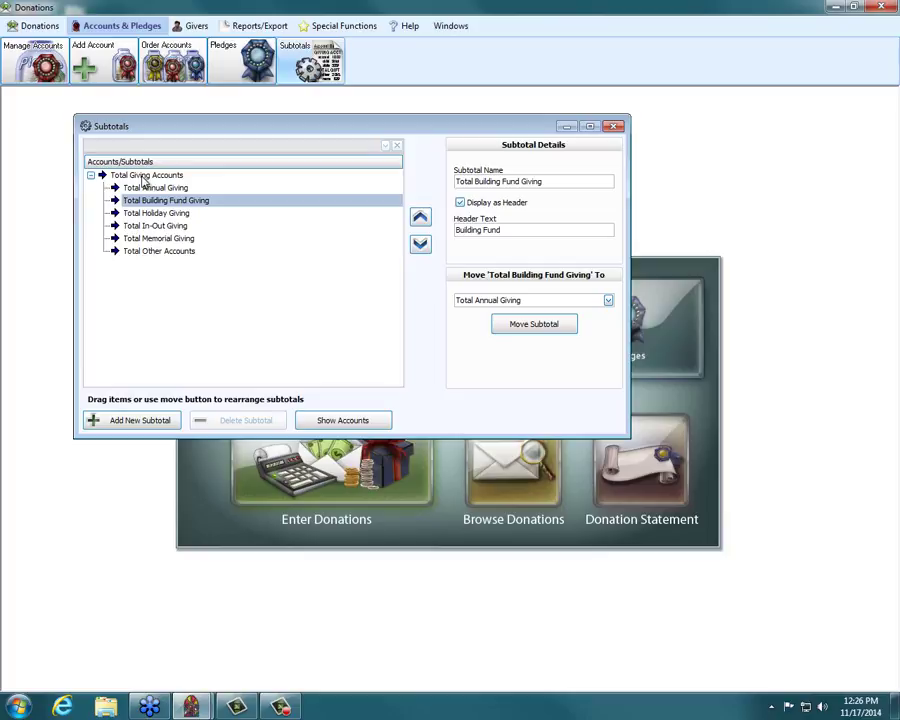
Step: Show the giving accounts within the subtotals and collapse the individual subtotal groups
click(343, 420)
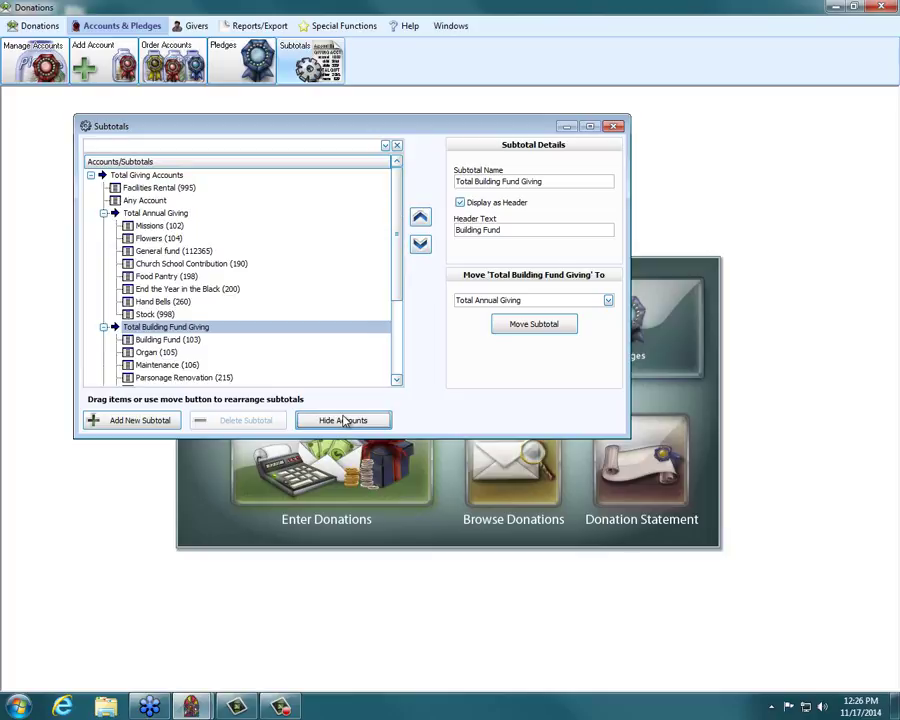
click(103, 213)
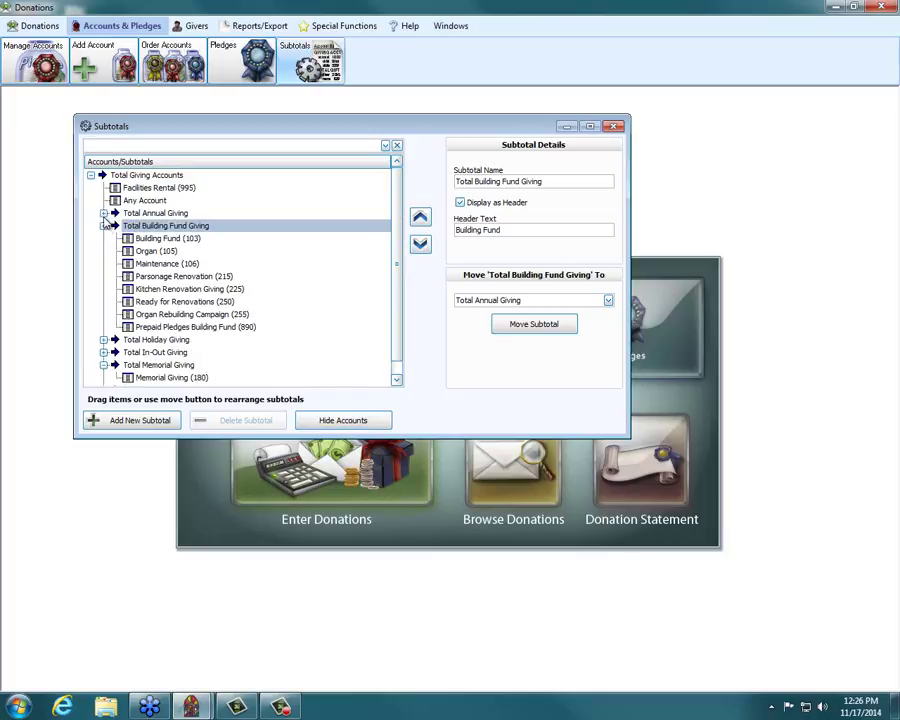
click(103, 226)
click(104, 264)
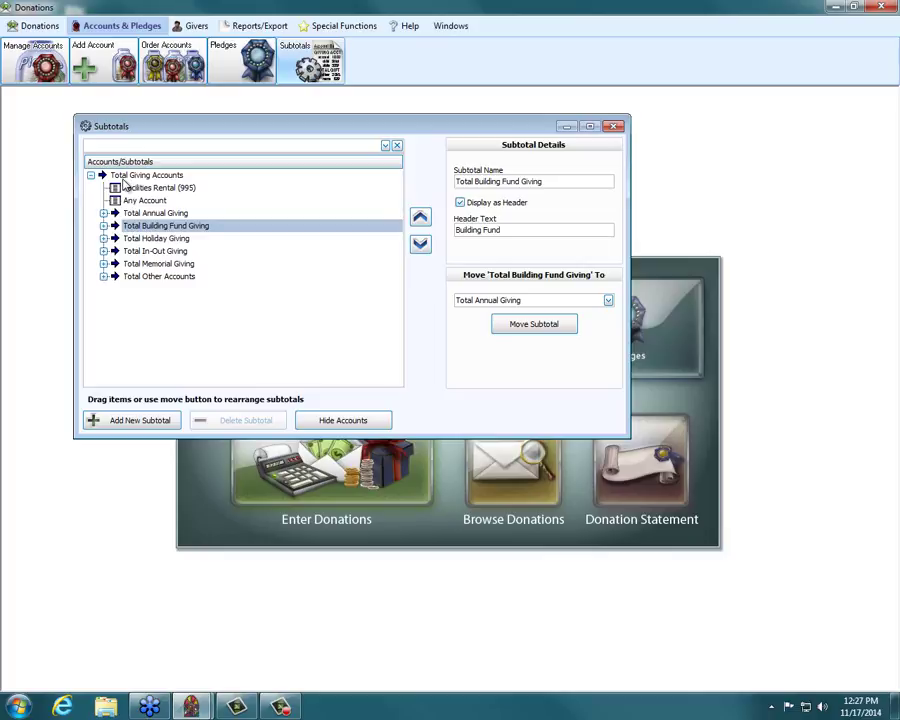
Step: Move the Facilities Rental (995) account into the Total Other Accounts subtotal
click(155, 177)
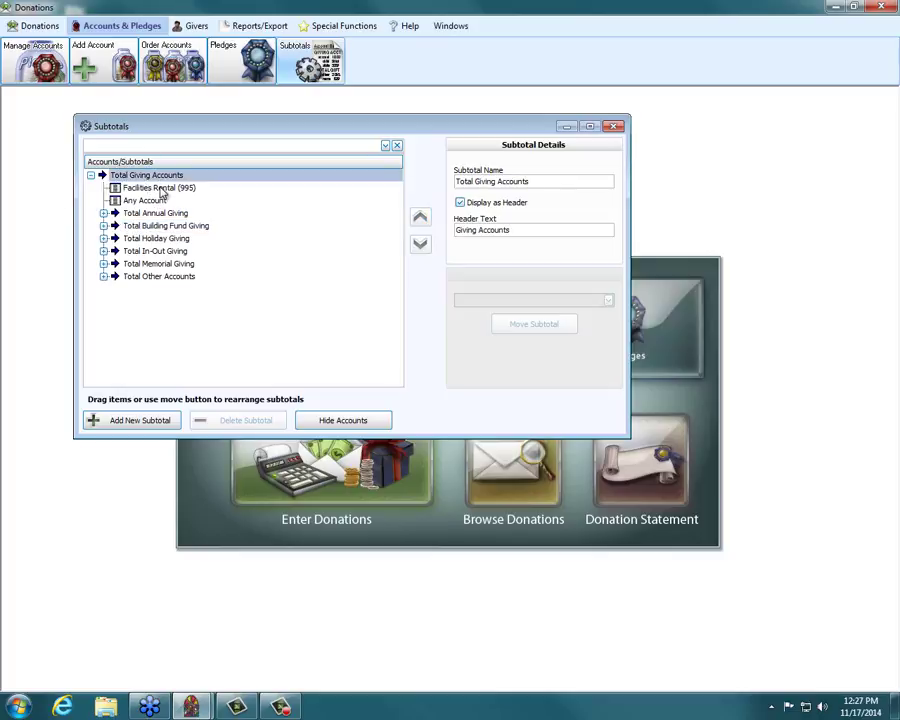
click(160, 188)
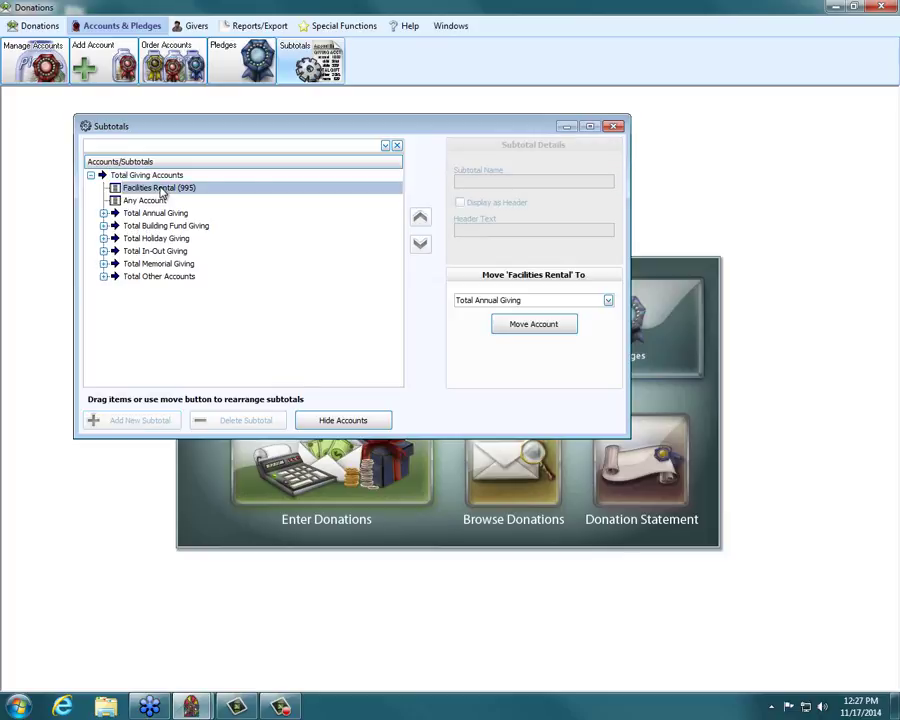
drag(162, 192, 170, 284)
Step: Move Any Account into the Total Other Accounts subtotal and close the Subtotals window
click(145, 188)
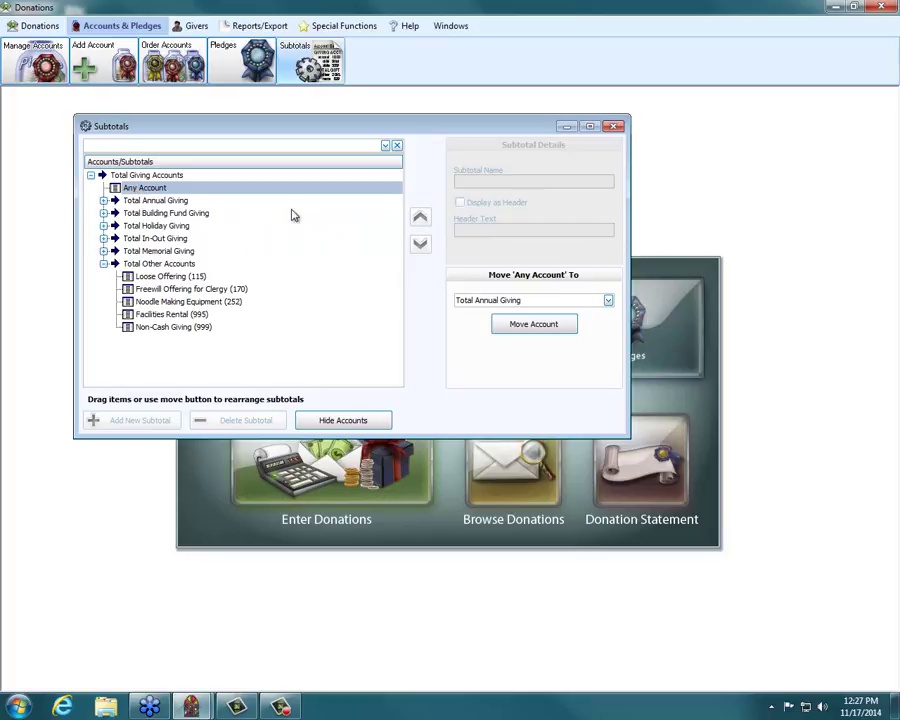
click(608, 300)
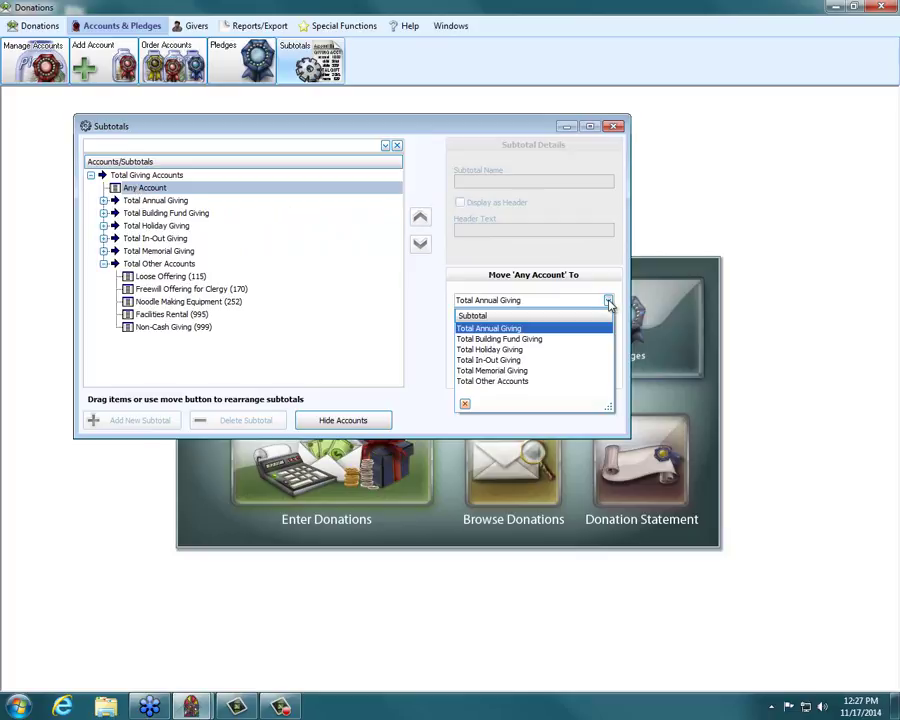
click(512, 383)
click(542, 326)
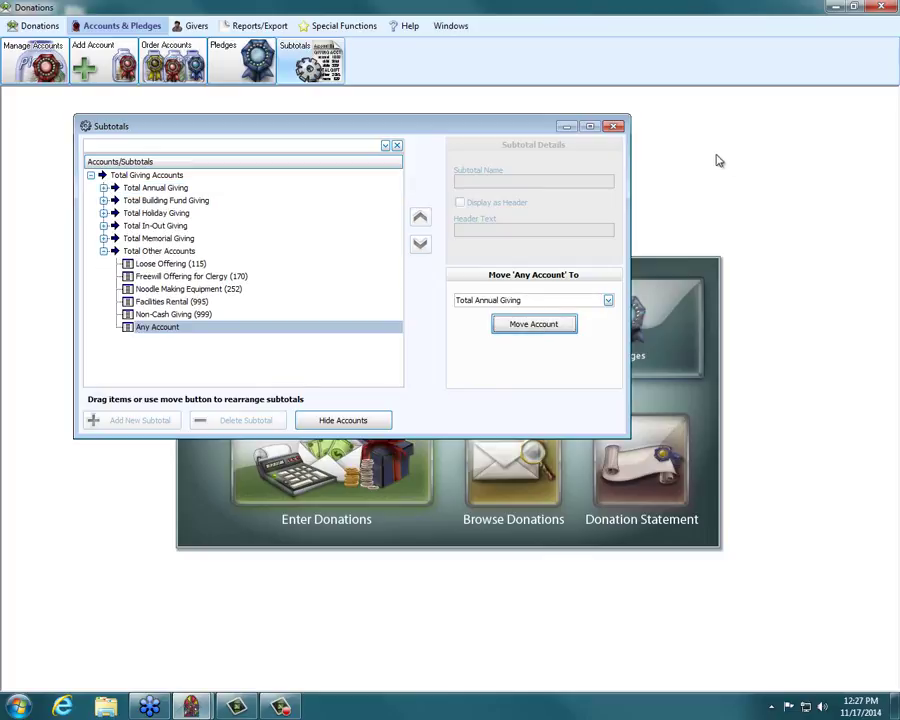
click(613, 126)
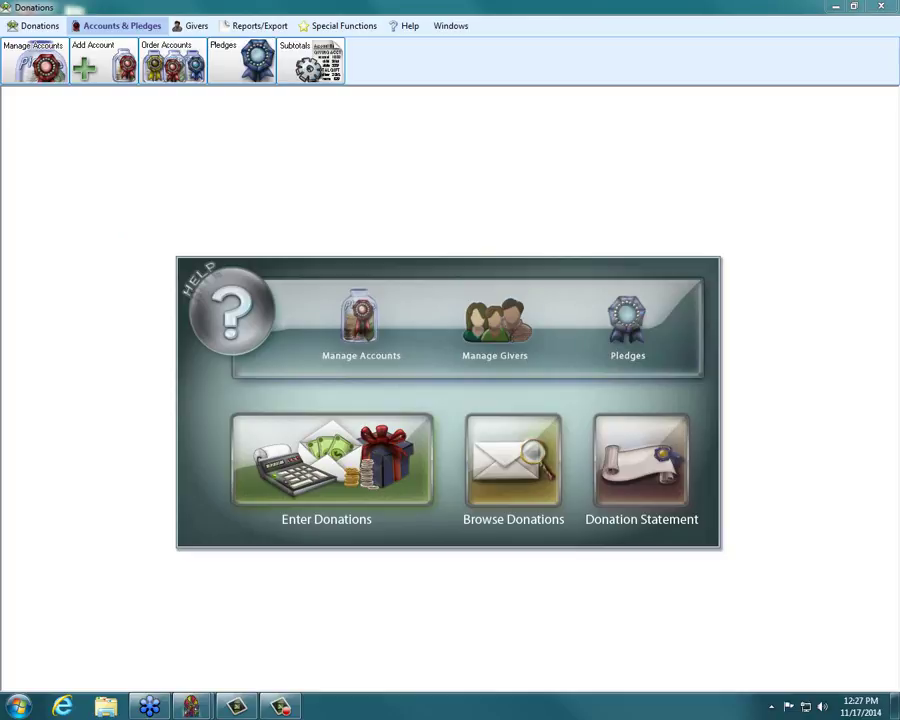
Step: Open the Giving Accounts list and rename account 103 as Building Fund Donations
click(357, 330)
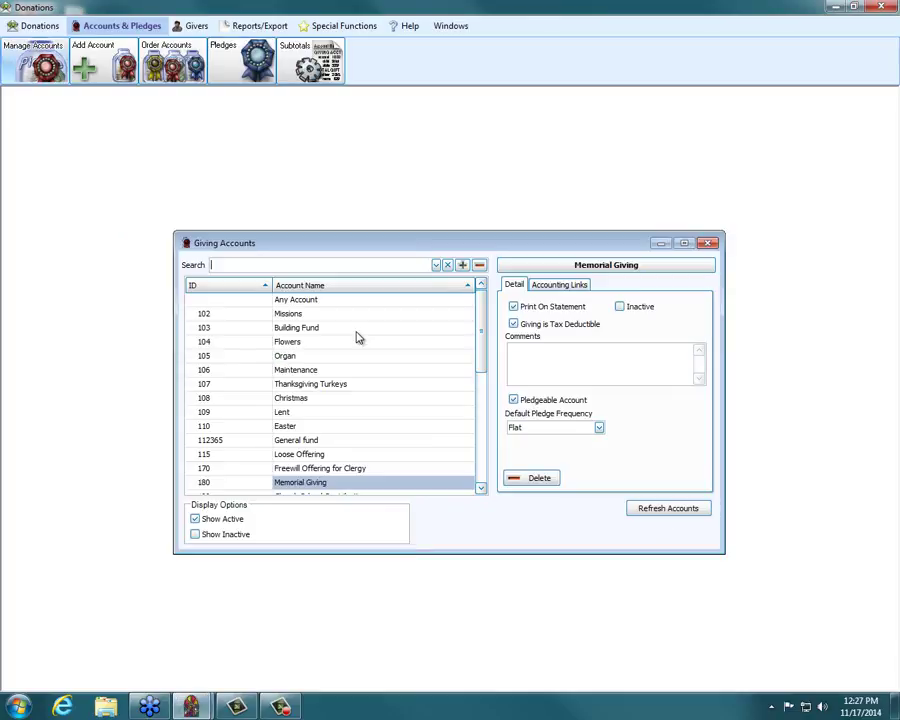
click(345, 329)
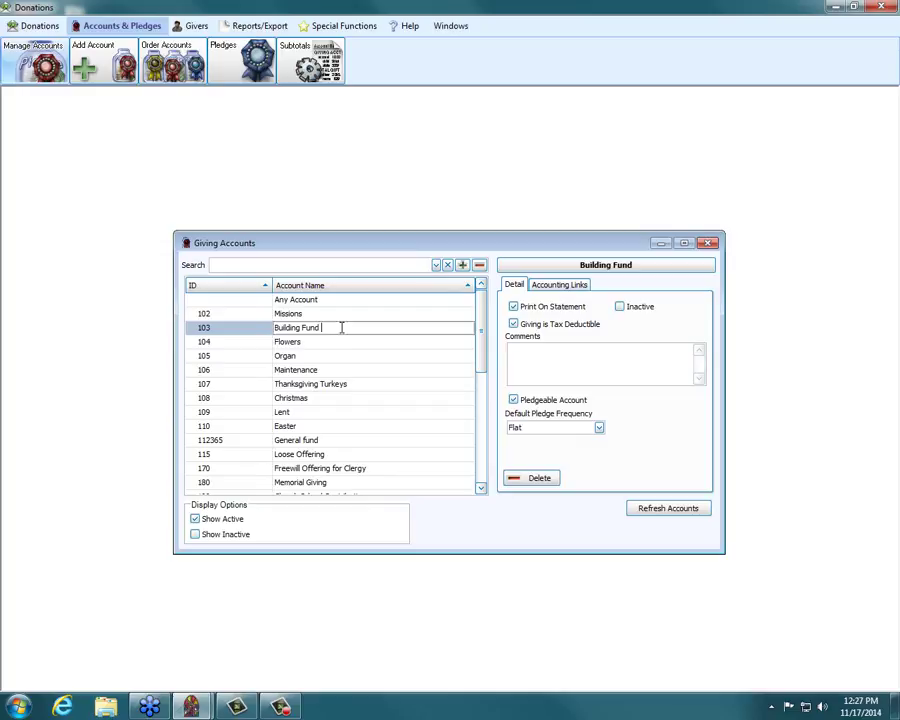
text(Donations)
click(300, 426)
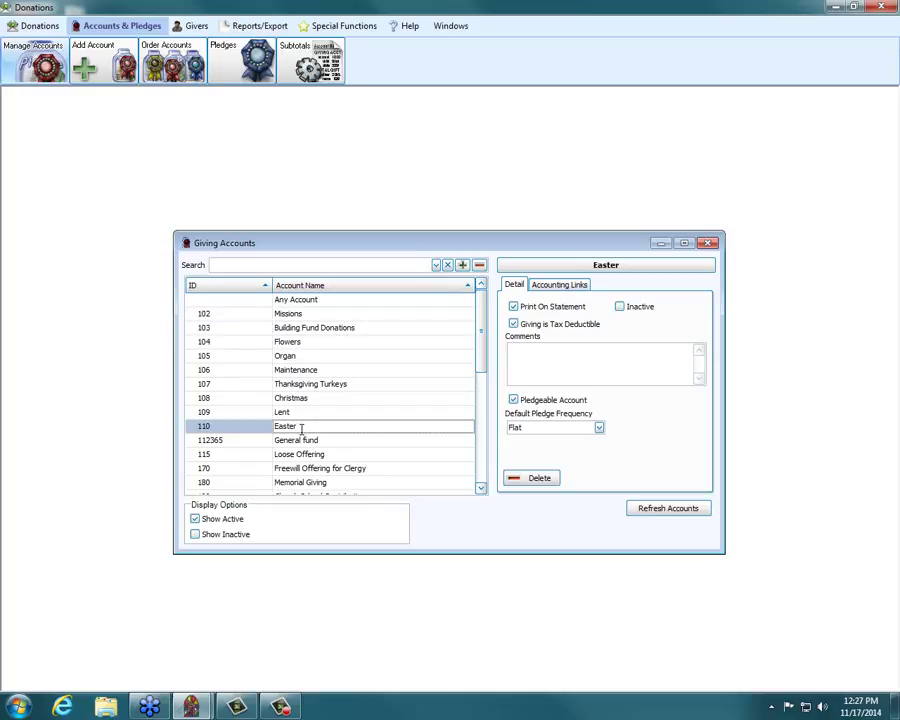